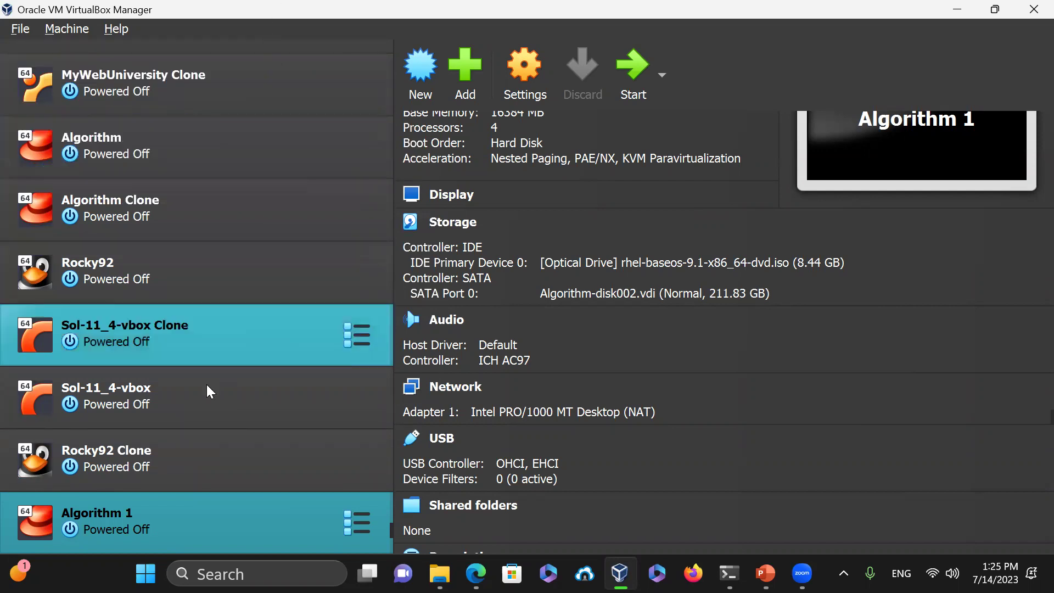
Start the Rocky92 virtual machine, boot the Rocky Linux 5.14.0-284.18.1 kernel entry and dismiss the keyboard and mouse notifications
{"action": "left_click", "coordinate": [128, 275]}
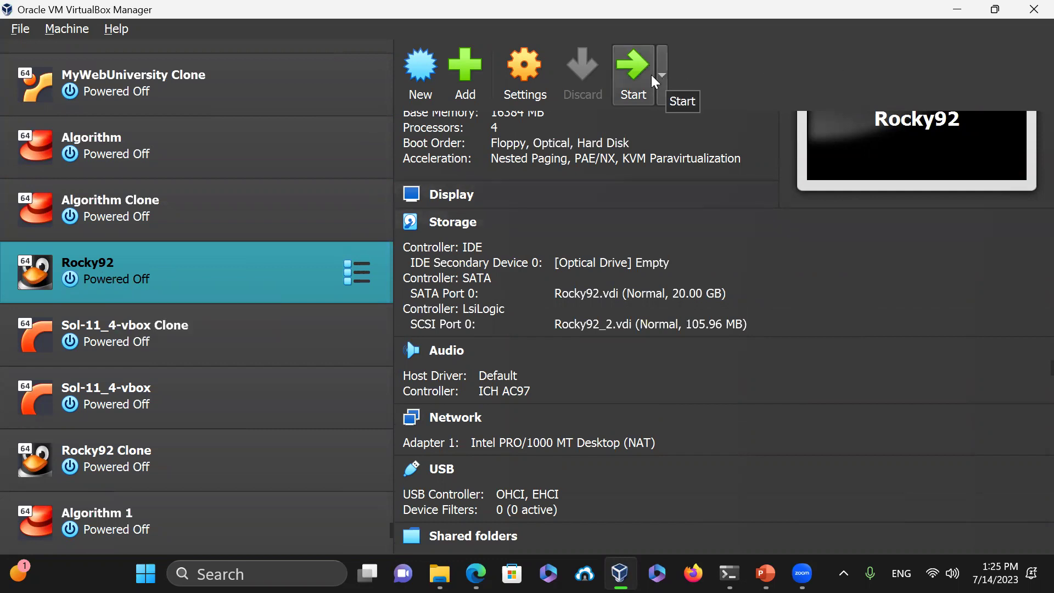
{"action": "left_click", "coordinate": [635, 66]}
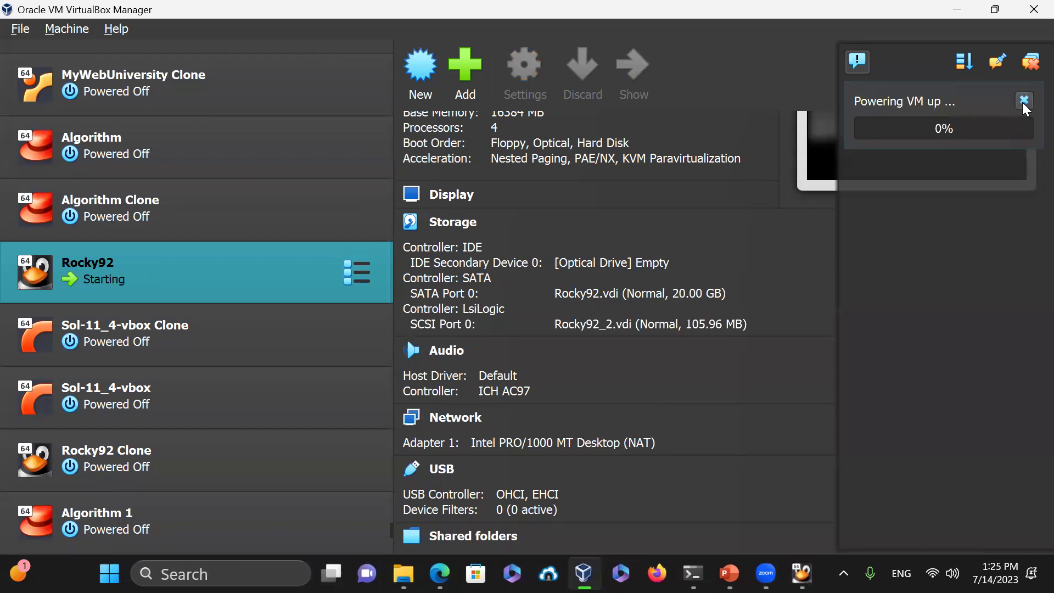
{"action": "left_click", "coordinate": [649, 74]}
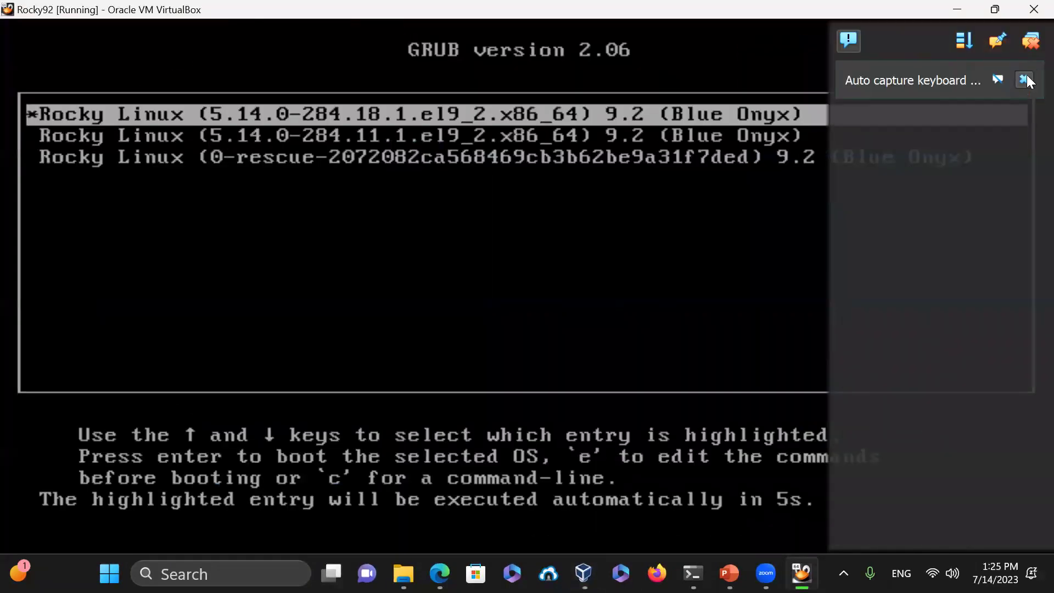
{"action": "left_click", "coordinate": [1024, 80]}
{"action": "key", "text": "Return"}
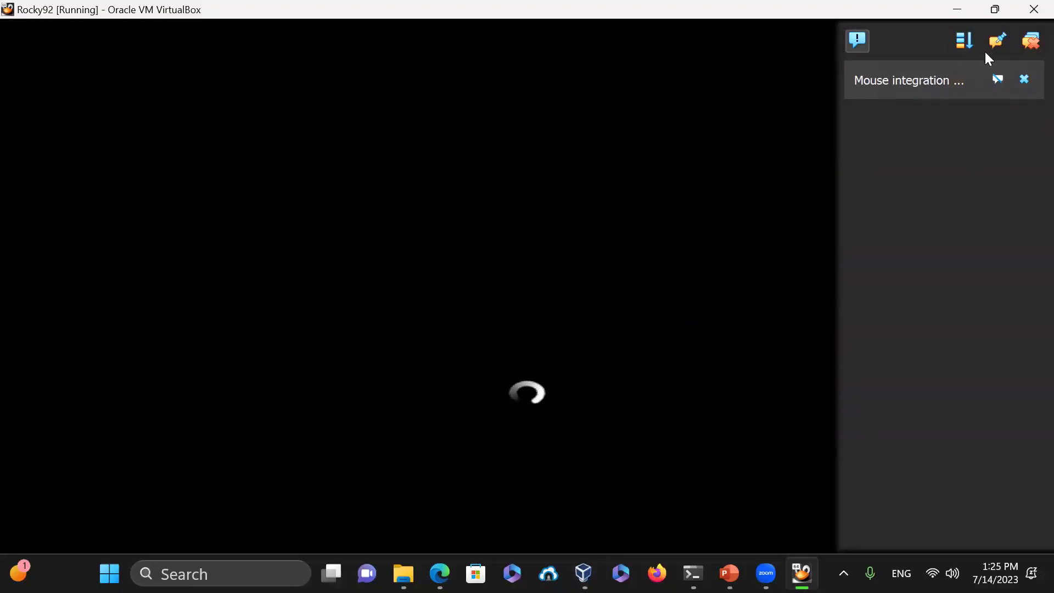
{"action": "left_click", "coordinate": [1024, 76]}
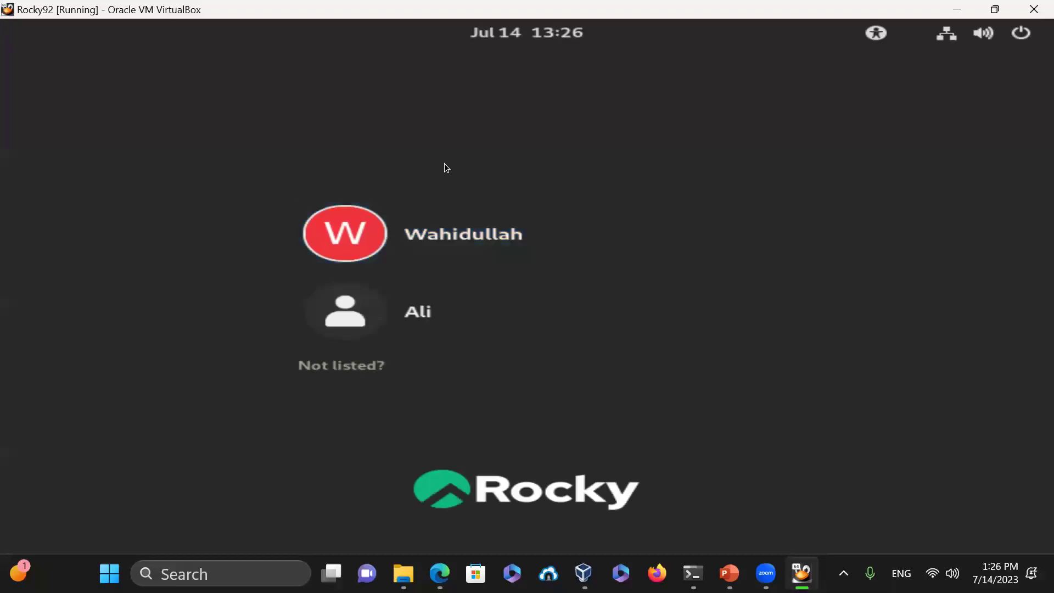
Log in to the first listed user account by entering the account password
{"action": "left_click", "coordinate": [454, 250]}
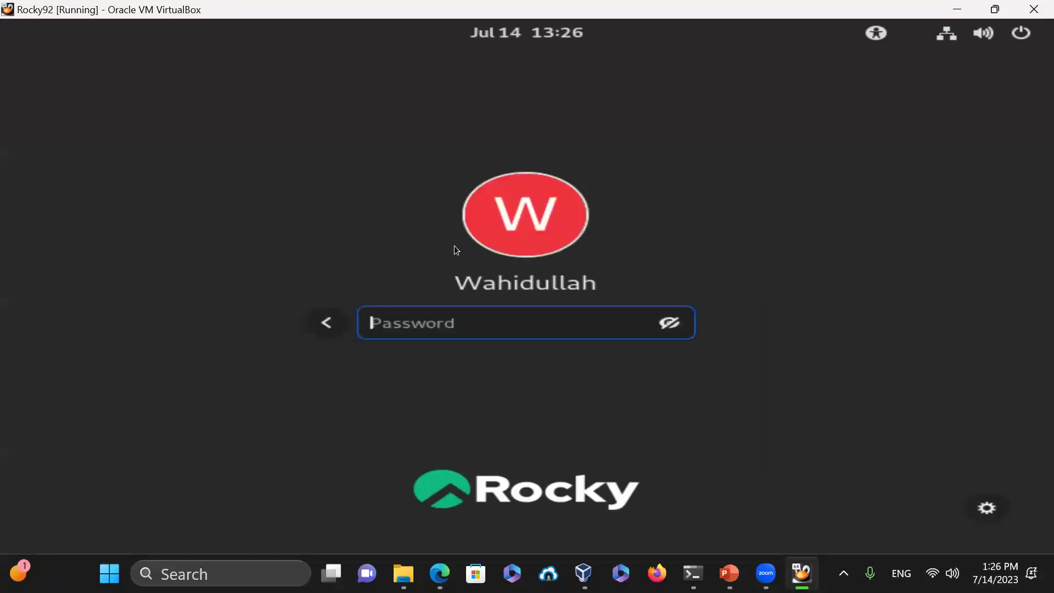
{"action": "type", "text": "•••••"}
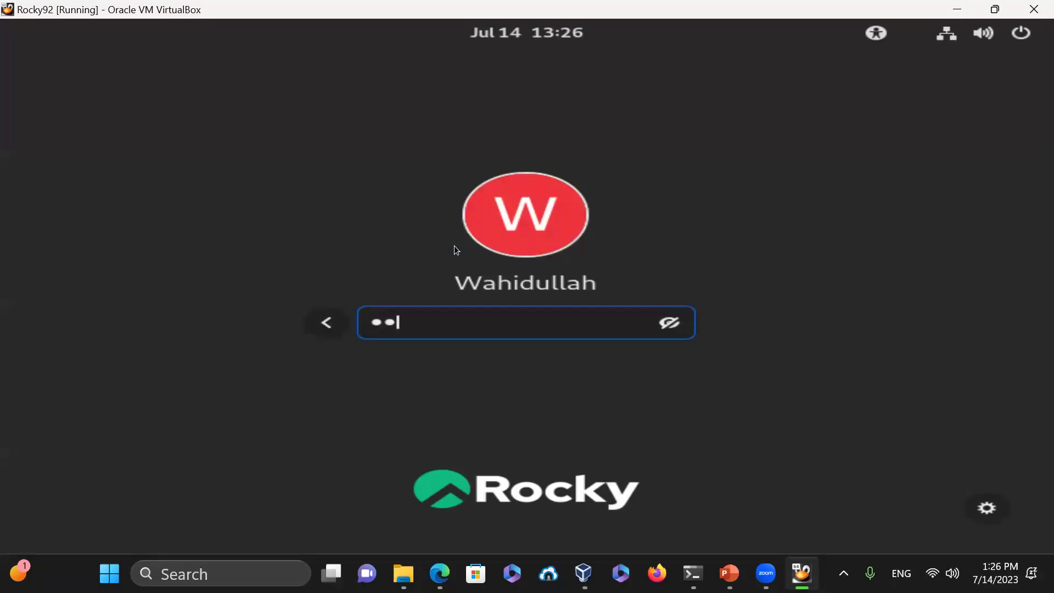
{"action": "type", "text": "•••••"}
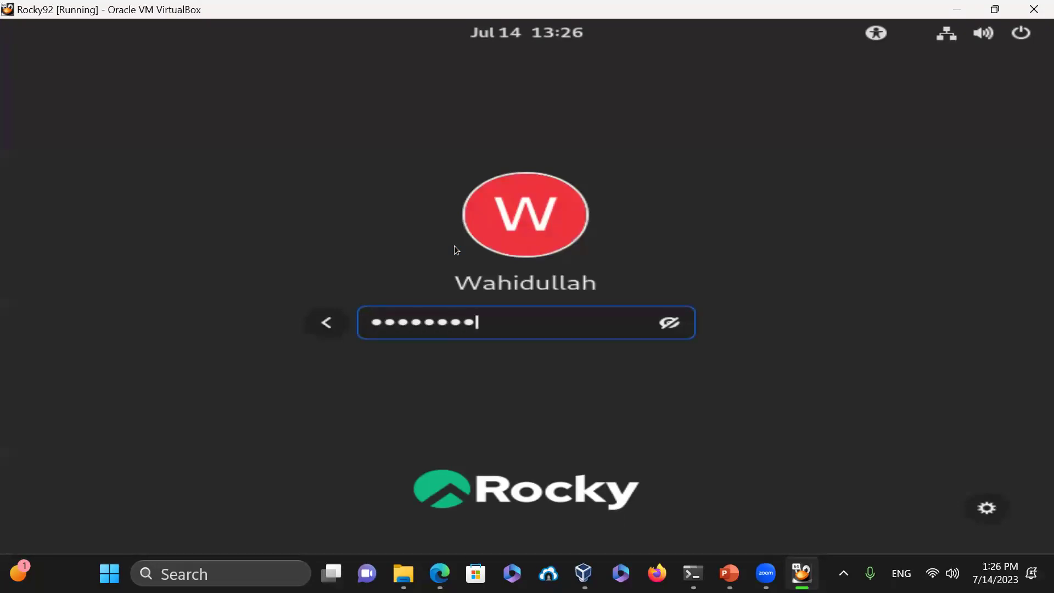
{"action": "type", "text": "•"}
{"action": "key", "text": "Return"}
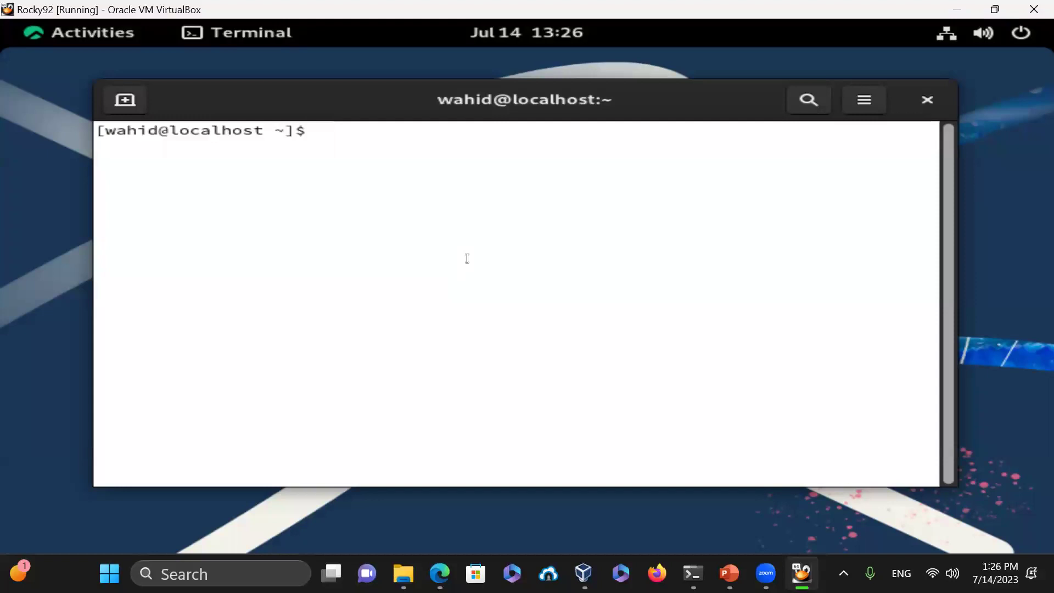
Print the full system information with uname -a, plus the kernel name with uname --kernel-name and uname -s
{"action": "type", "text": "uname -a"}
{"action": "key", "text": "Return"}
{"action": "type", "text": "uname --kernel-name"}
{"action": "key", "text": "Return"}
{"action": "type", "text": "uname -s"}
{"action": "key", "text": "Return"}
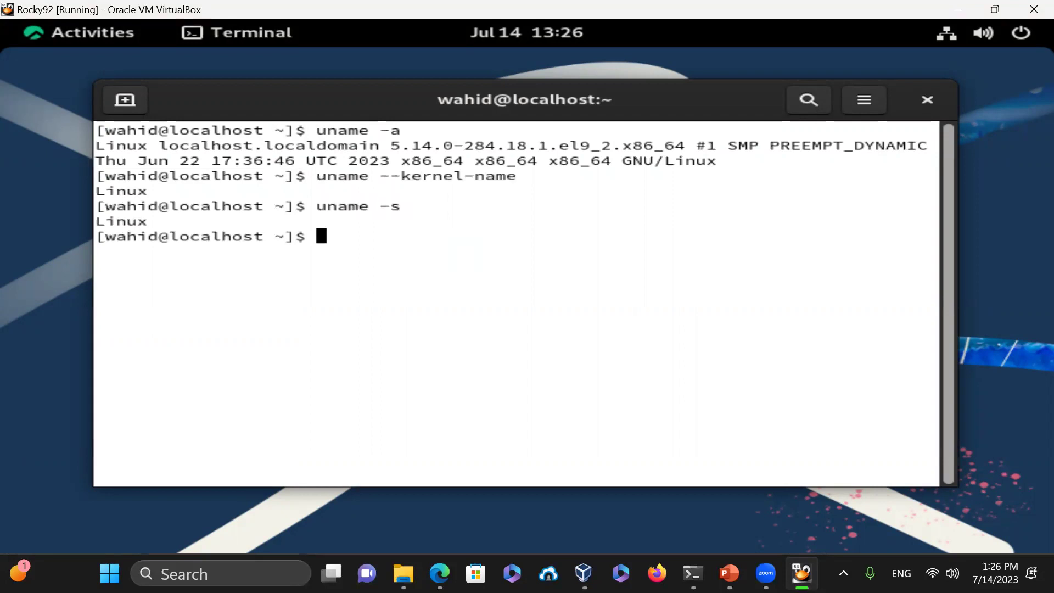
Display the contents of all distribution release files with cat /etc/*-release
{"action": "type", "text": "cat /etc/"}
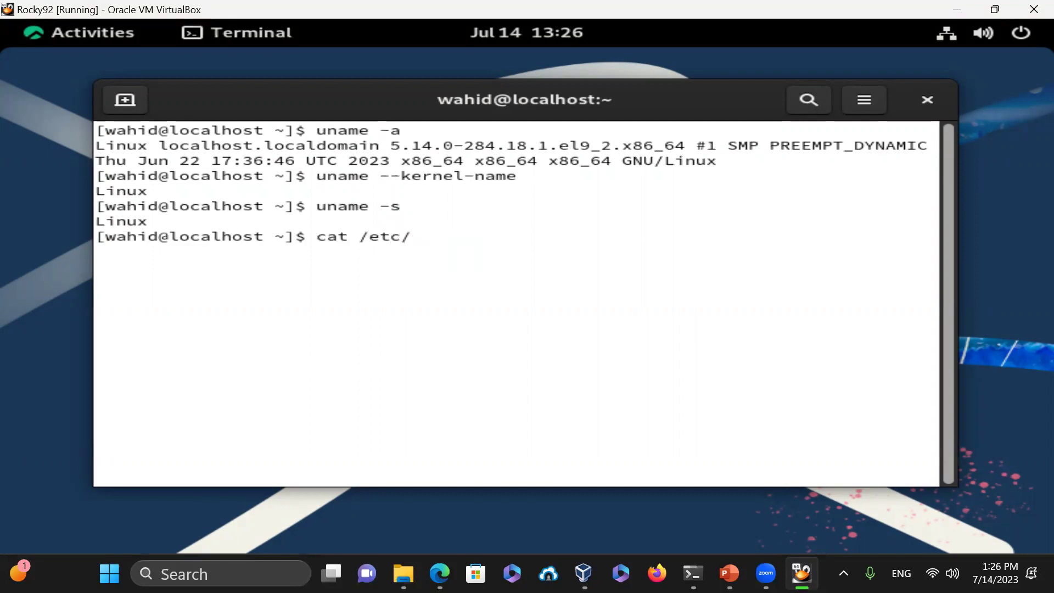
{"action": "type", "text": "*-release"}
{"action": "key", "text": "Return"}
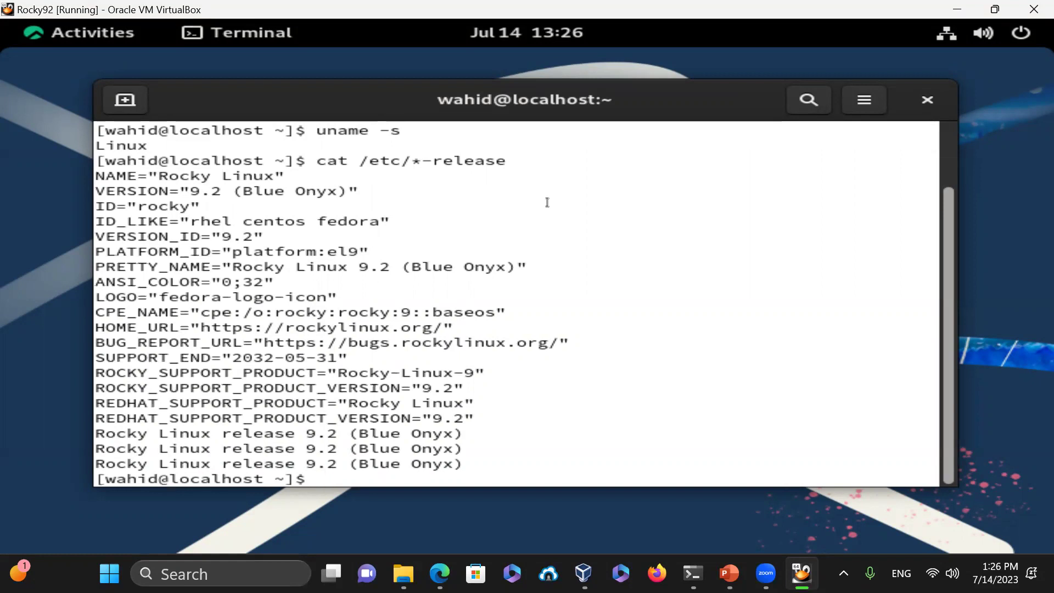
Clear the terminal and list the release files in long format with ls -l /etc/*release
{"action": "type", "text": "clear"}
{"action": "key", "text": "Return"}
{"action": "type", "text": "ls -l "}
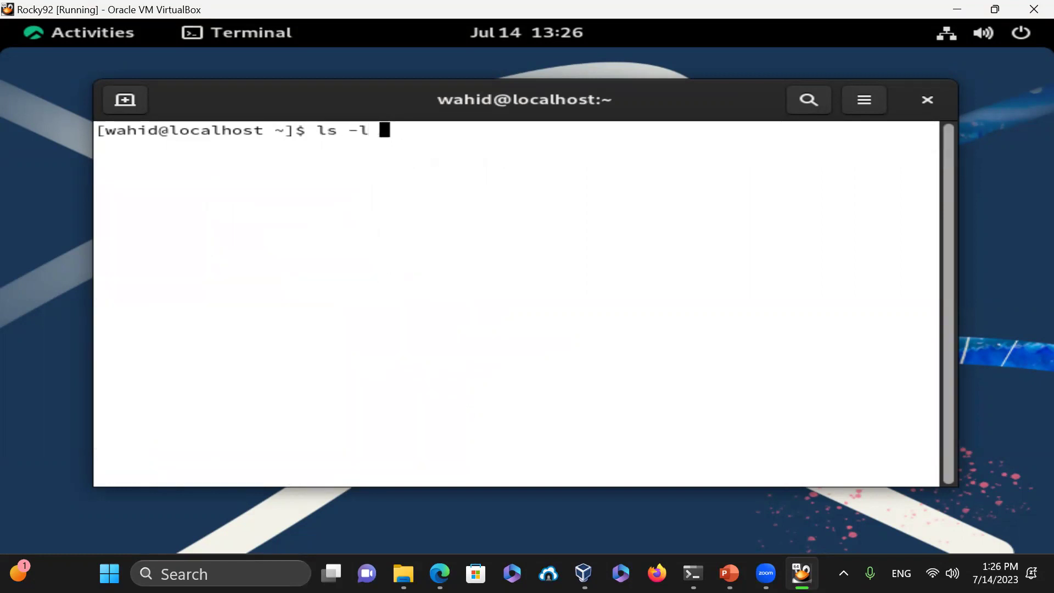
{"action": "type", "text": "/etc/*release"}
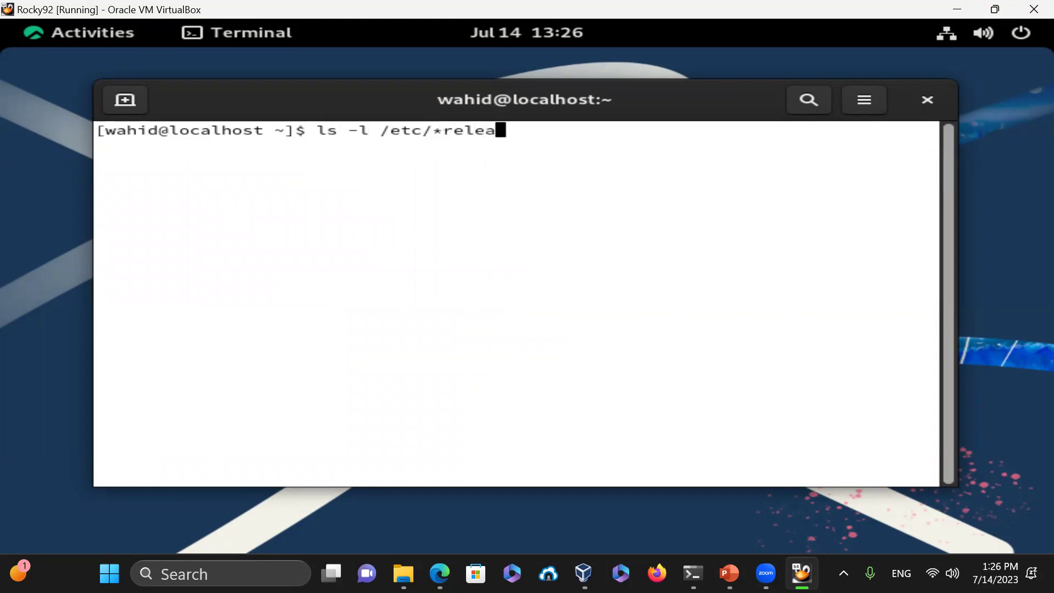
{"action": "key", "text": "Return"}
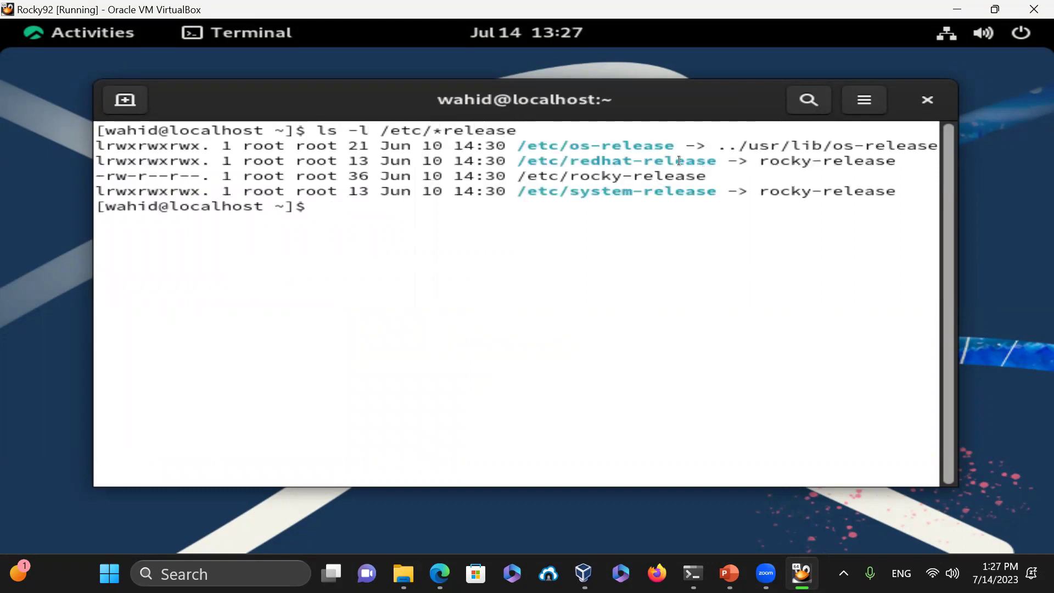
Highlight the rocky-release link target of redhat-release and display the file with cat /etc/rocky-release
{"action": "left_click_drag", "start_coordinate": [758, 160], "coordinate": [899, 161]}
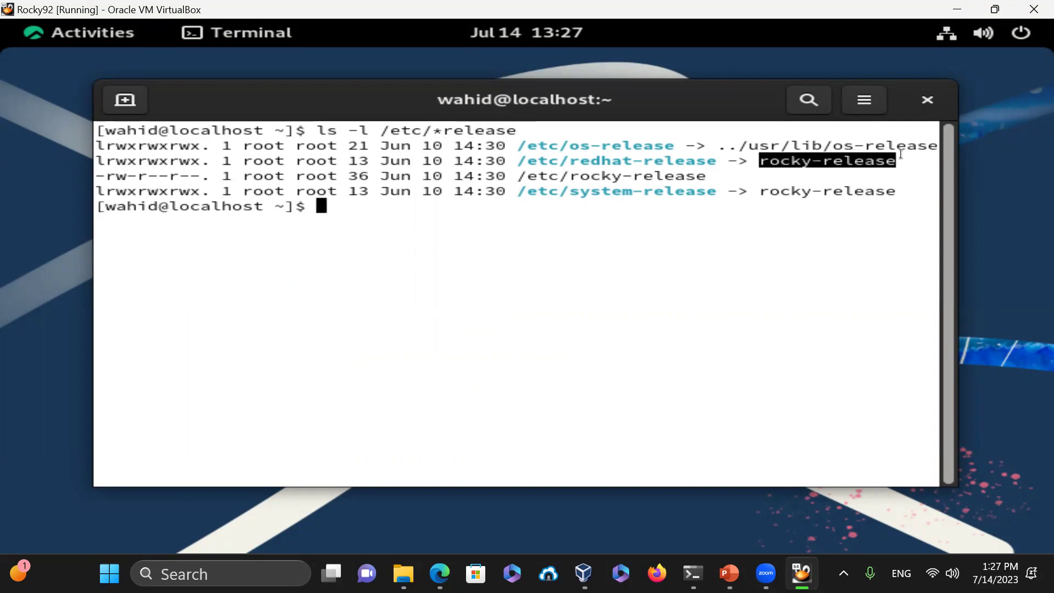
{"action": "left_click", "coordinate": [810, 324]}
{"action": "type", "text": "cat /etc/rocky-release"}
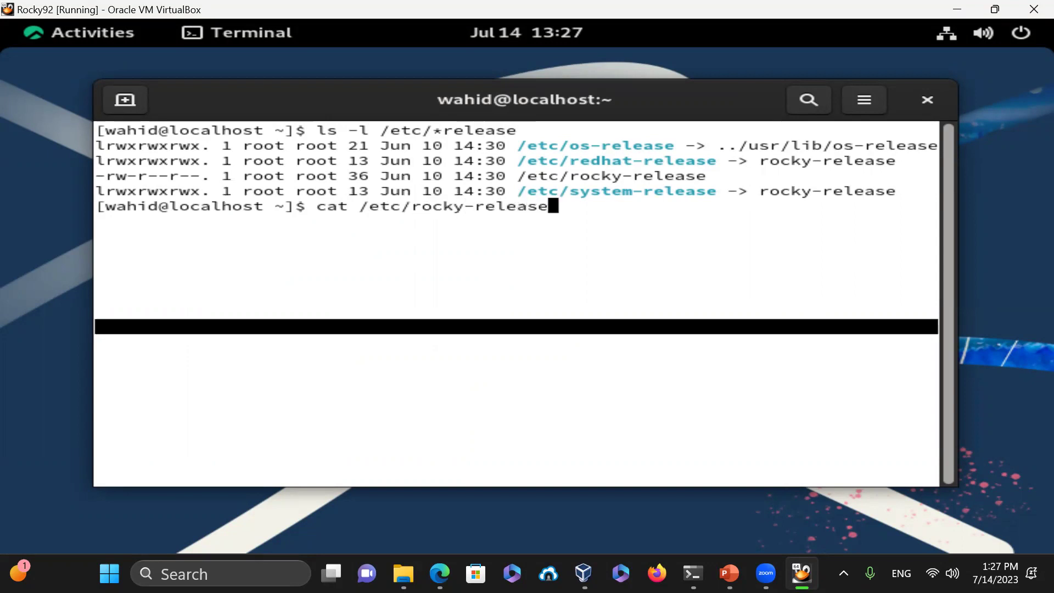
{"action": "key", "text": "Return"}
Rework the previous command to display /etc/redhat-release, and display /etc/os-release with cat as well
{"action": "key", "text": "Up"}
{"action": "key", "text": "Left"}
{"action": "key", "text": "Left"}
{"action": "key", "text": "Left"}
{"action": "key", "text": "Left"}
{"action": "key", "text": "Left"}
{"action": "key", "text": "Left"}
{"action": "key", "text": "Left"}
{"action": "key", "text": "Left"}
{"action": "key", "text": "Left"}
{"action": "key", "text": "Left"}
{"action": "key", "text": "Right"}
{"action": "key", "text": "Right"}
{"action": "key", "text": "BackSpace"}
{"action": "key", "text": "BackSpace"}
{"action": "key", "text": "BackSpace"}
{"action": "key", "text": "BackSpace"}
{"action": "key", "text": "BackSpace"}
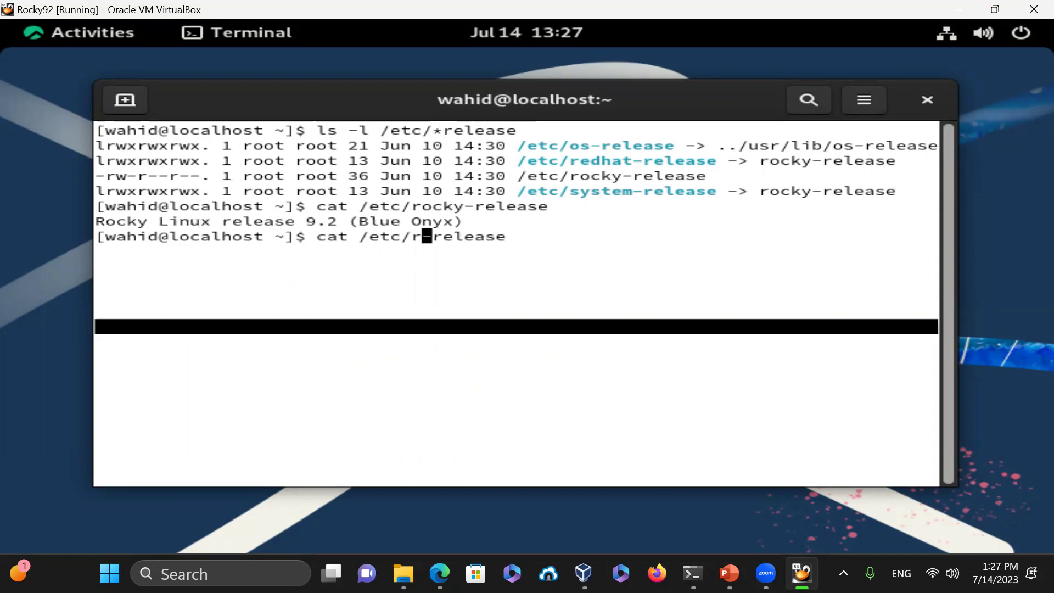
{"action": "type", "text": "redhat"}
{"action": "key", "text": "Return"}
{"action": "type", "text": "cat /etc/os-release"}
{"action": "key", "text": "Return"}
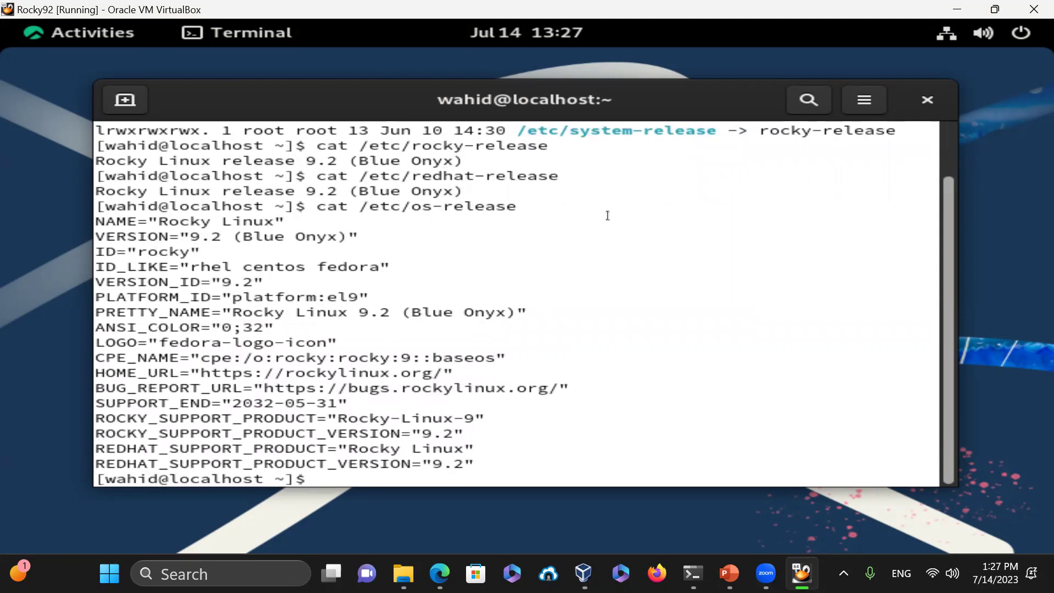
Clear the terminal and check the installed Python version with python --version
{"action": "type", "text": "clear"}
{"action": "key", "text": "Return"}
{"action": "type", "text": "python --version"}
{"action": "key", "text": "Return"}
Start the python3 interpreter, list the names in scope with dir() and leave it with exit()
{"action": "type", "text": "python"}
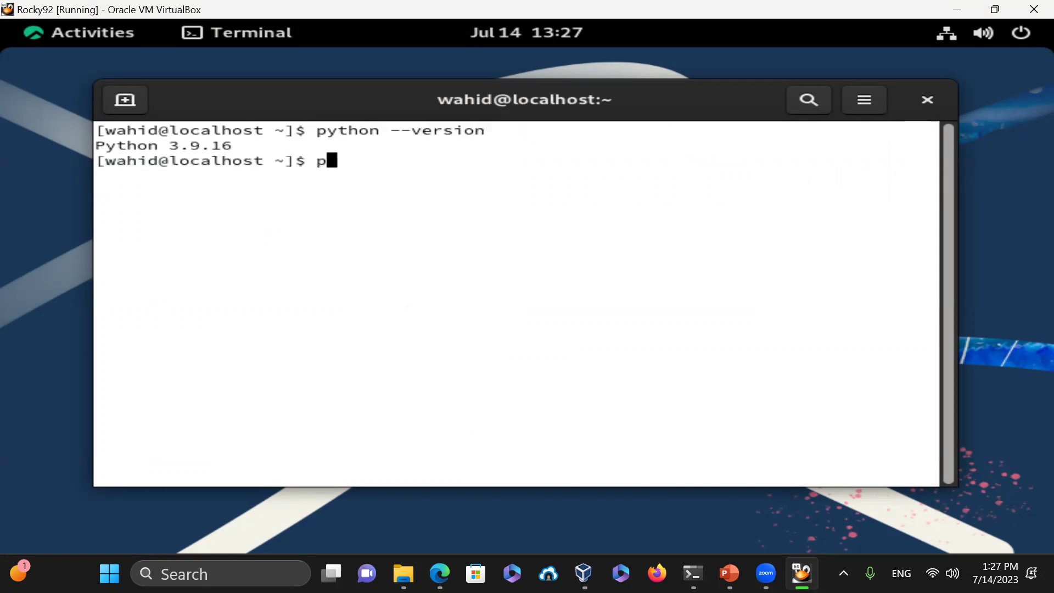
{"action": "type", "text": "3"}
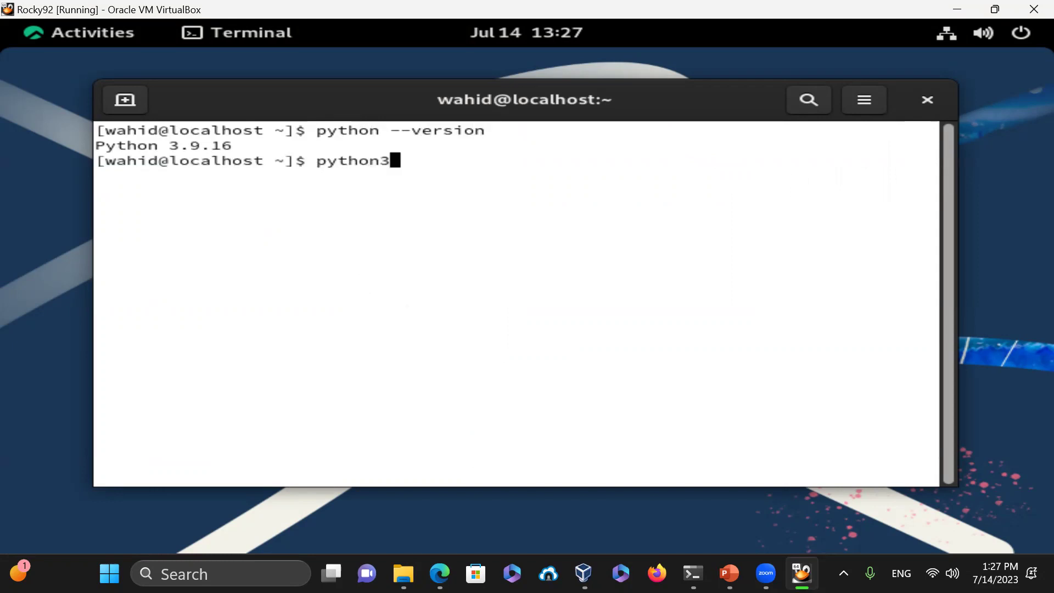
{"action": "key", "text": "Return"}
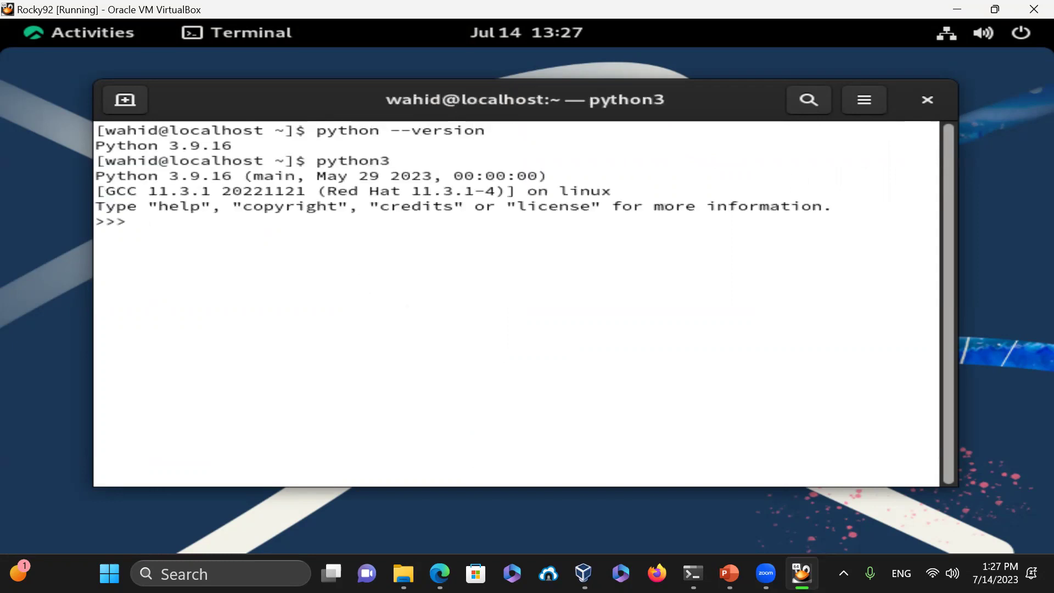
{"action": "type", "text": "dir()"}
{"action": "key", "text": "Return"}
{"action": "type", "text": "exit()"}
{"action": "key", "text": "Return"}
Check the versions of the C and C++ compilers with gcc --version and g++ --version
{"action": "type", "text": "gcc --version"}
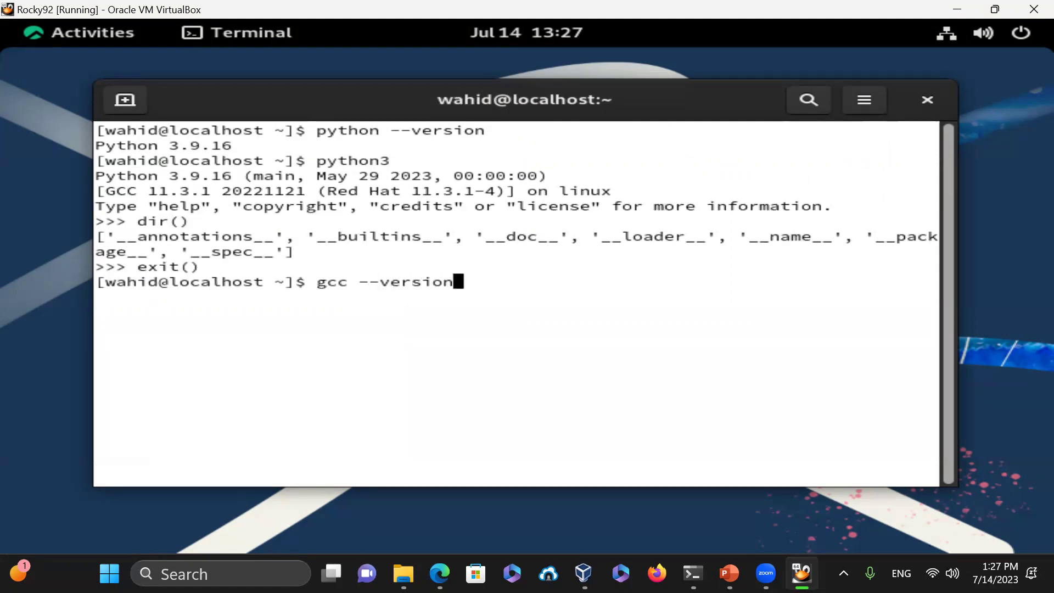
{"action": "key", "text": "Return"}
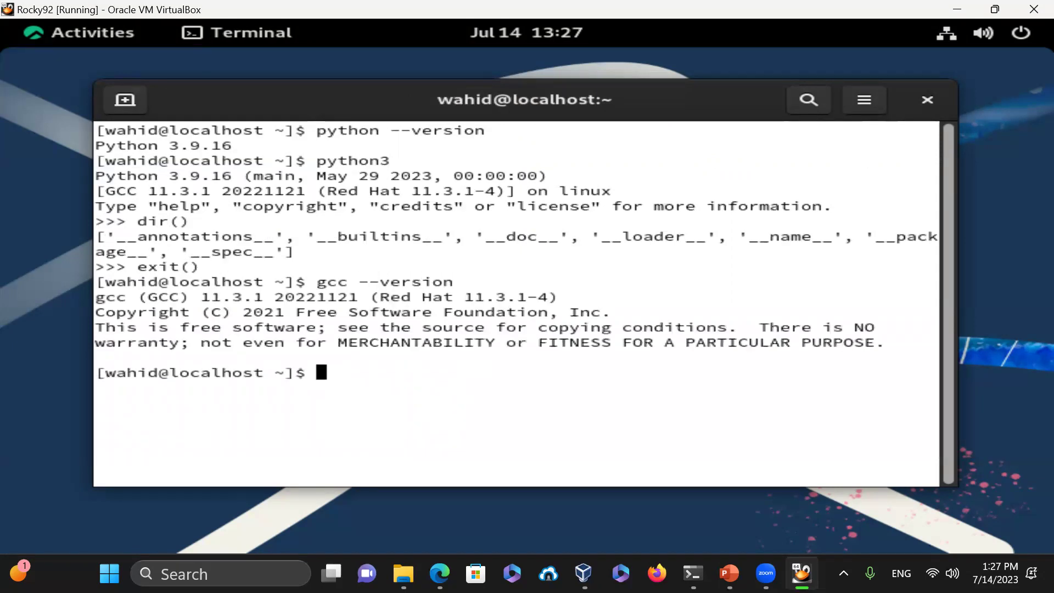
{"action": "type", "text": "g++ --version"}
{"action": "key", "text": "Return"}
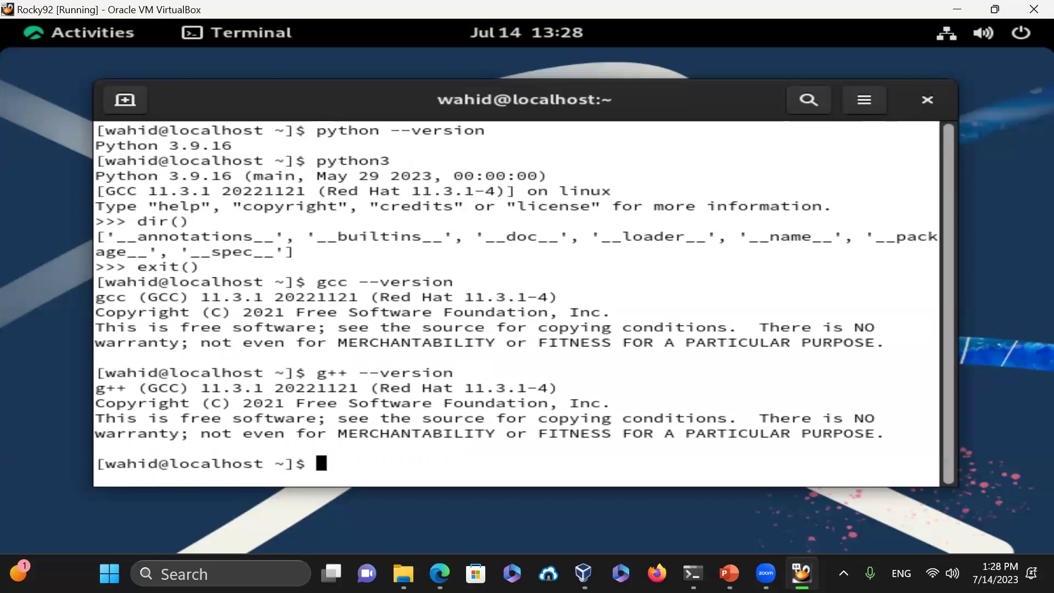
End the shell session with exit to close the terminal
{"action": "type", "text": "exit()"}
{"action": "key", "text": "Return"}
{"action": "type", "text": "exit"}
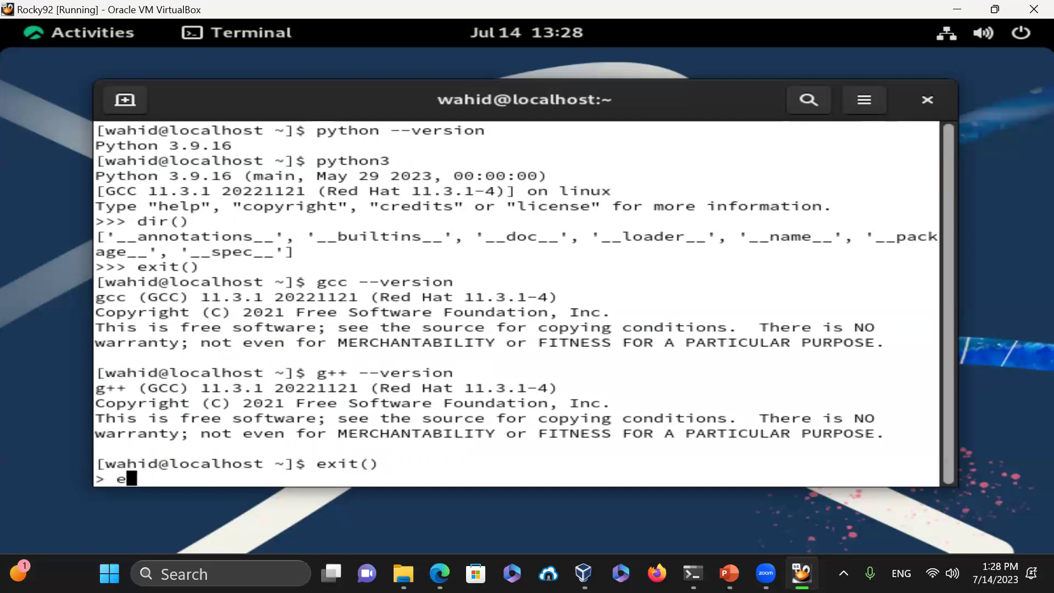
{"action": "key", "text": "Return"}
{"action": "type", "text": "exit"}
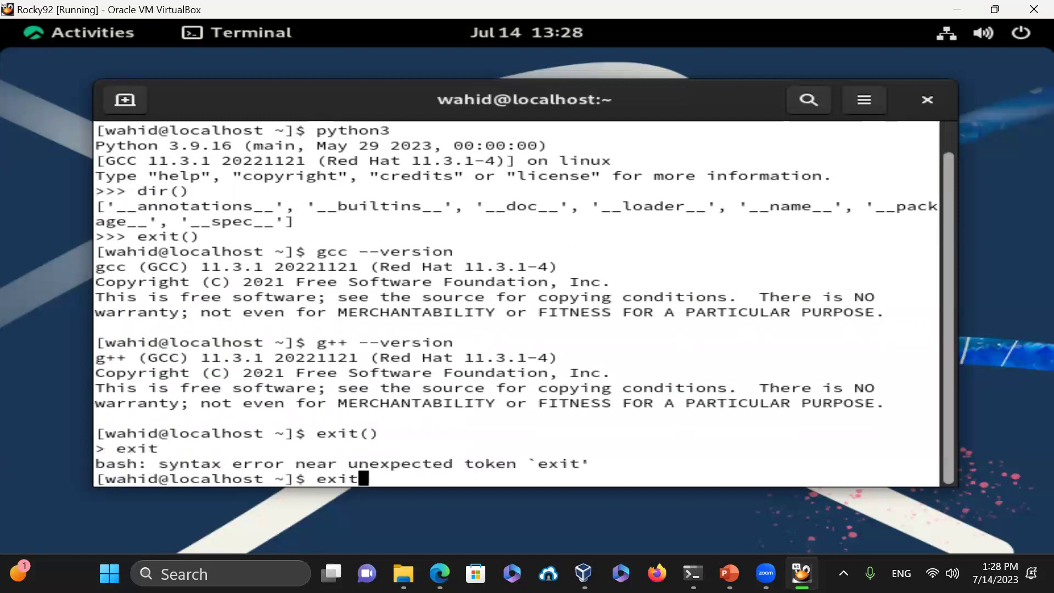
{"action": "key", "text": "Return"}
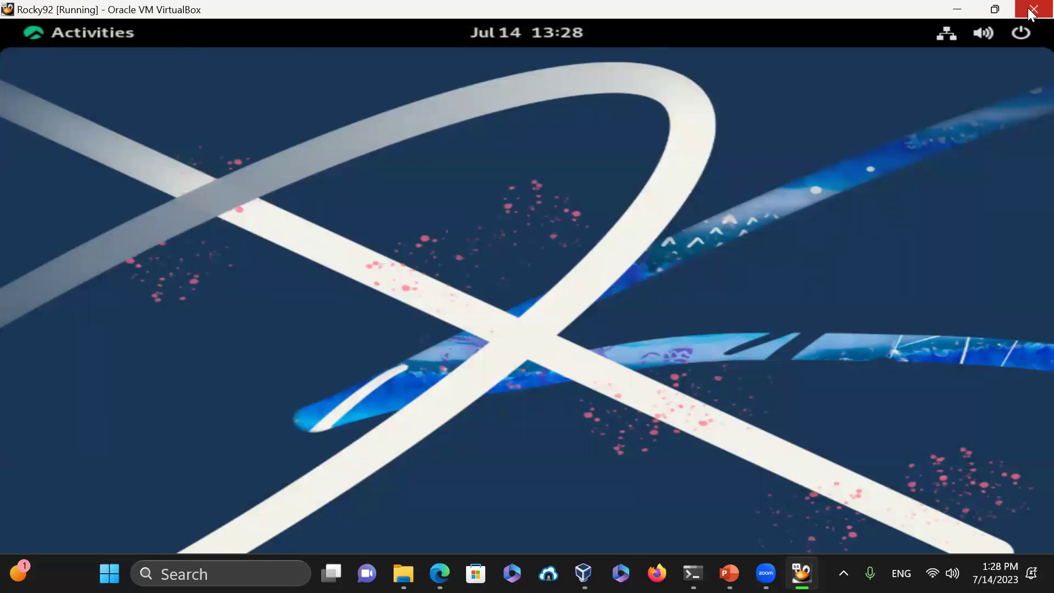
Log out of the Rocky Linux desktop session and confirm the logout
{"action": "left_click", "coordinate": [1021, 34]}
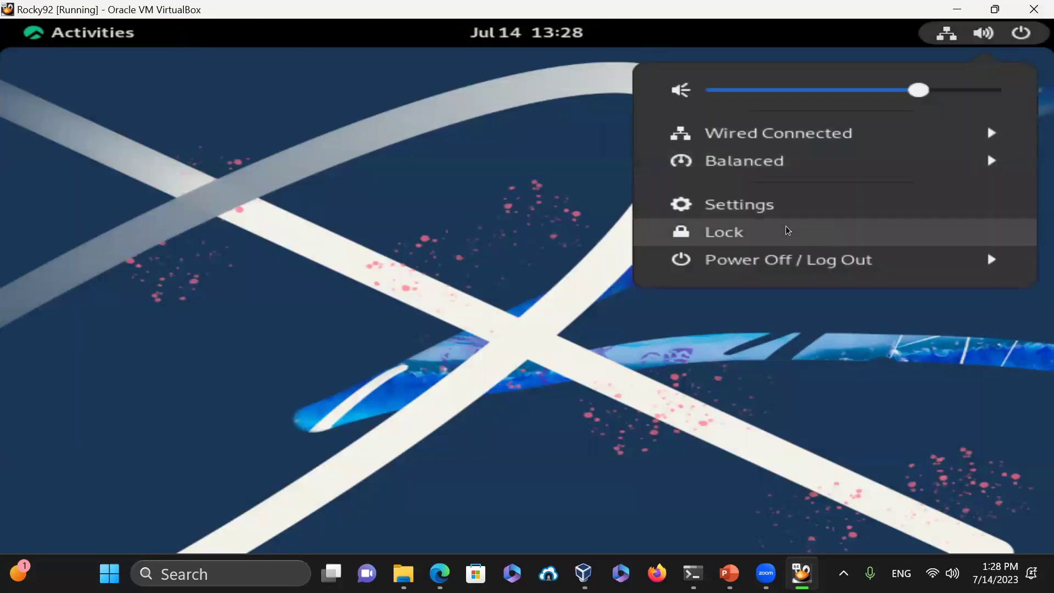
{"action": "left_click", "coordinate": [800, 268]}
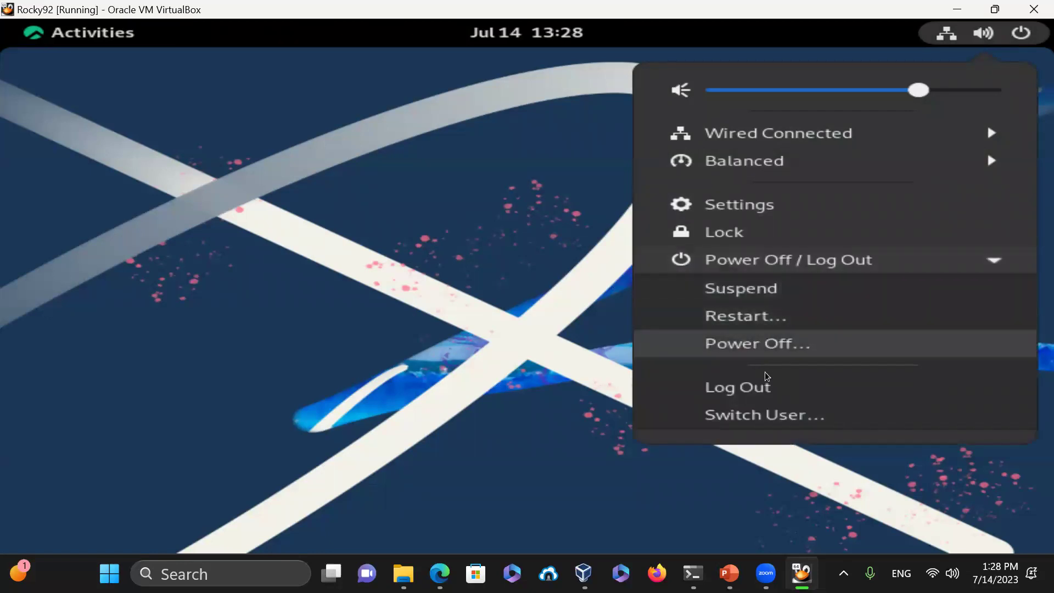
{"action": "left_click", "coordinate": [765, 391]}
{"action": "left_click", "coordinate": [675, 351]}
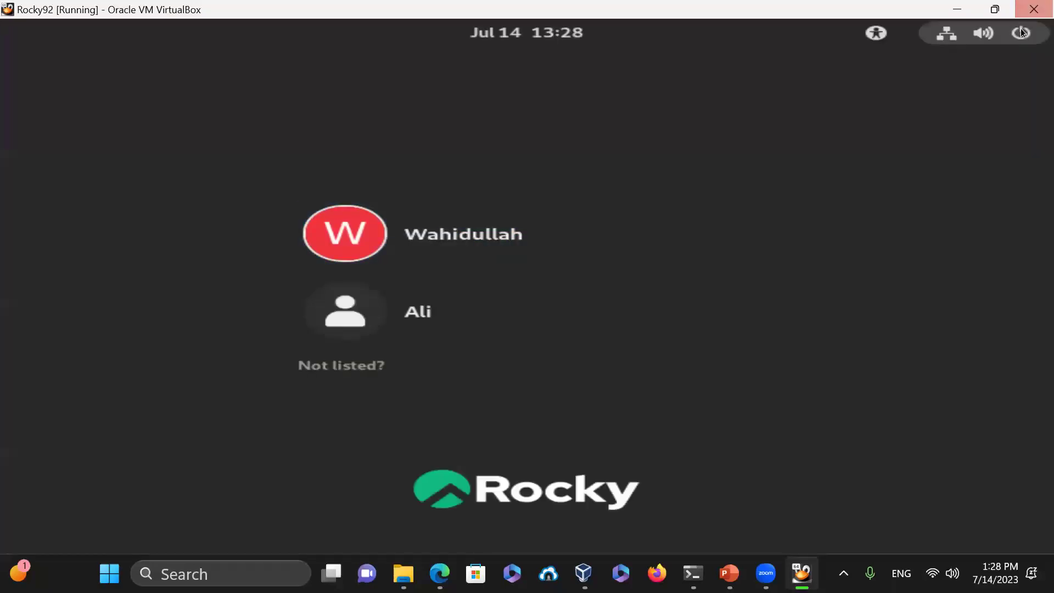
Power off the Rocky92 virtual machine from its login screen and confirm the shutdown
{"action": "left_click", "coordinate": [1022, 33]}
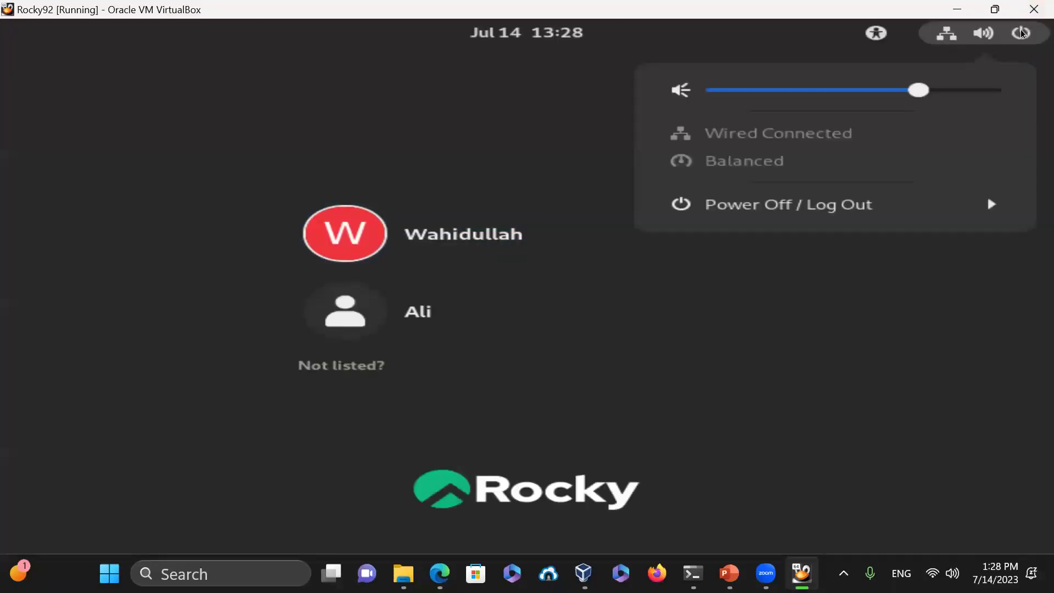
{"action": "left_click", "coordinate": [855, 204]}
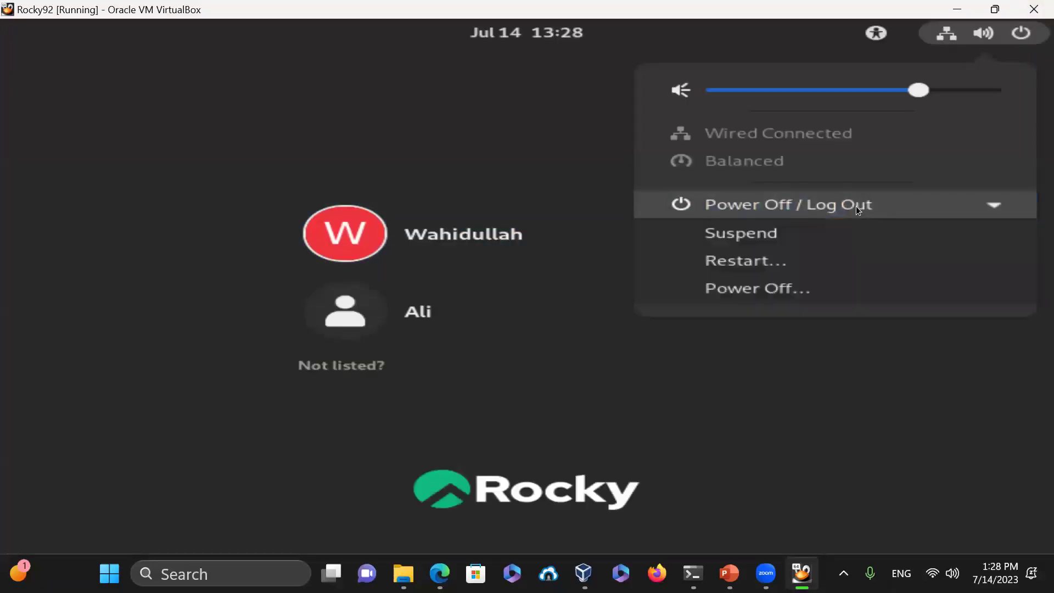
{"action": "left_click", "coordinate": [758, 288]}
{"action": "left_click", "coordinate": [709, 356]}
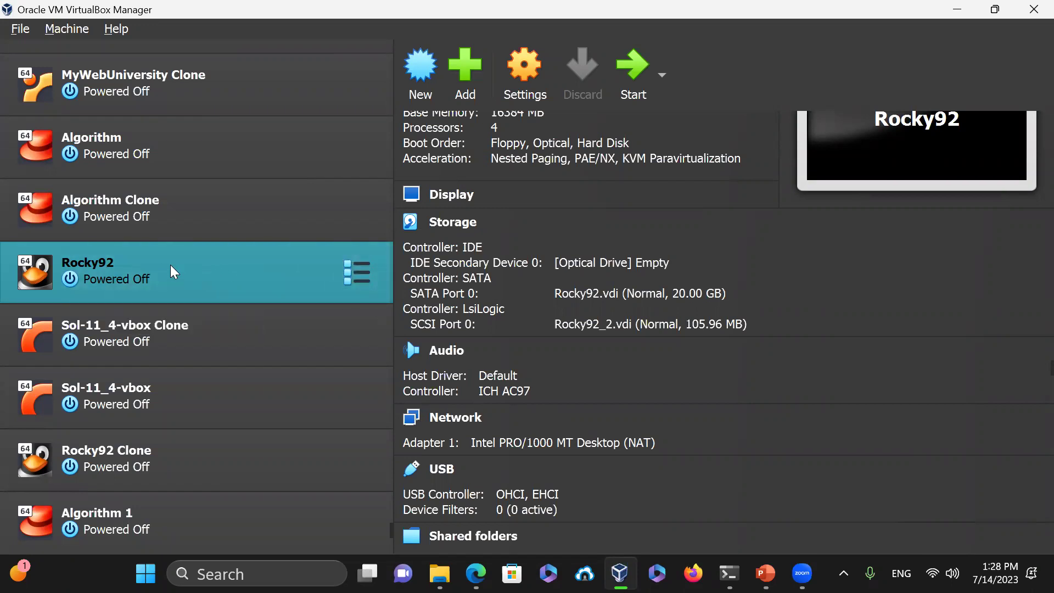
Start an appliance export with the Rocky92 virtual machine selected and proceed to the format settings
{"action": "left_click", "coordinate": [19, 30]}
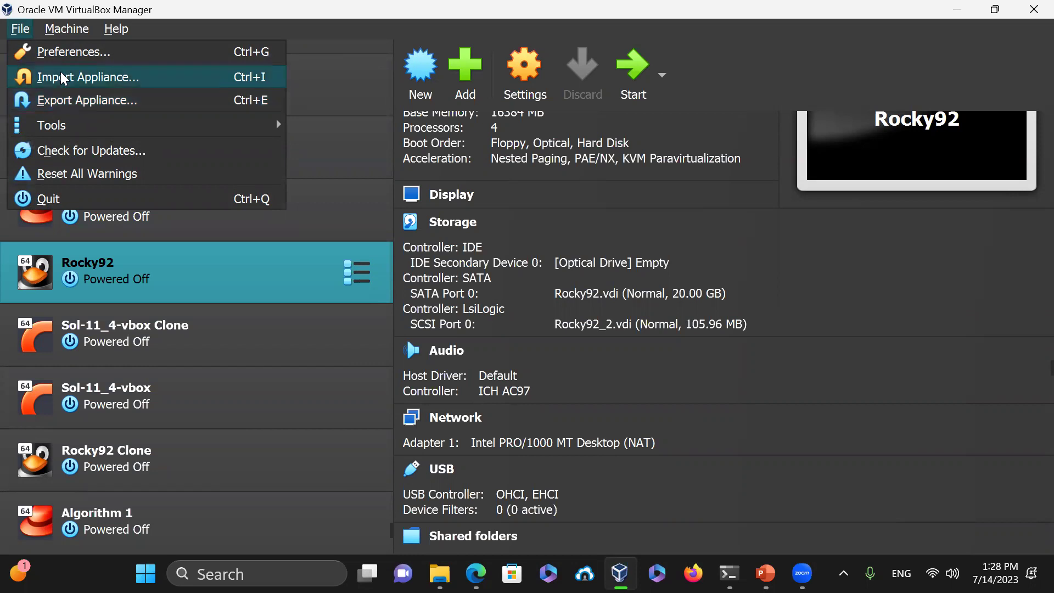
{"action": "left_click", "coordinate": [65, 101]}
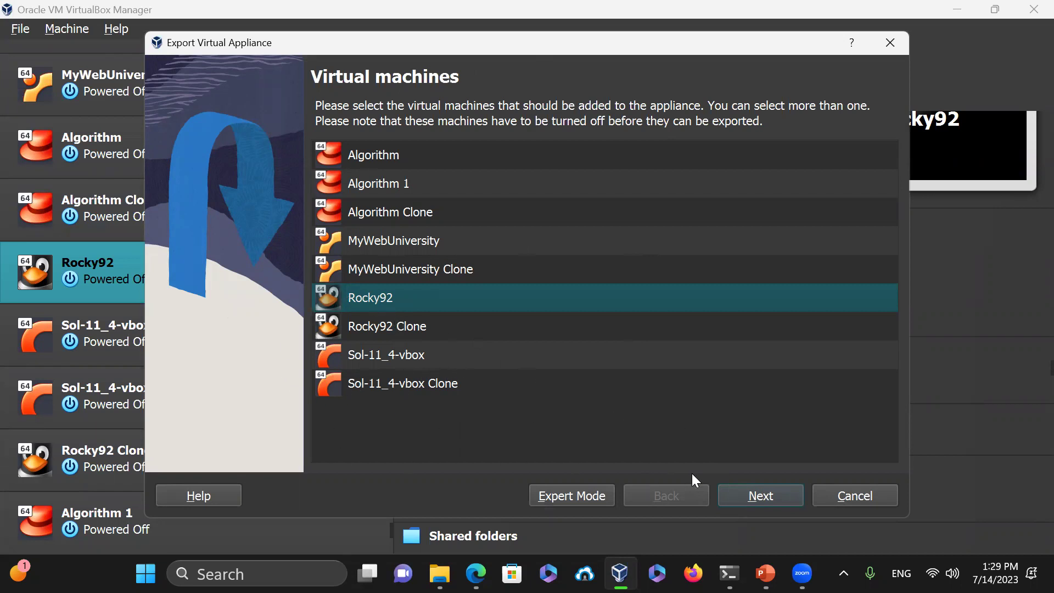
{"action": "left_click", "coordinate": [763, 500]}
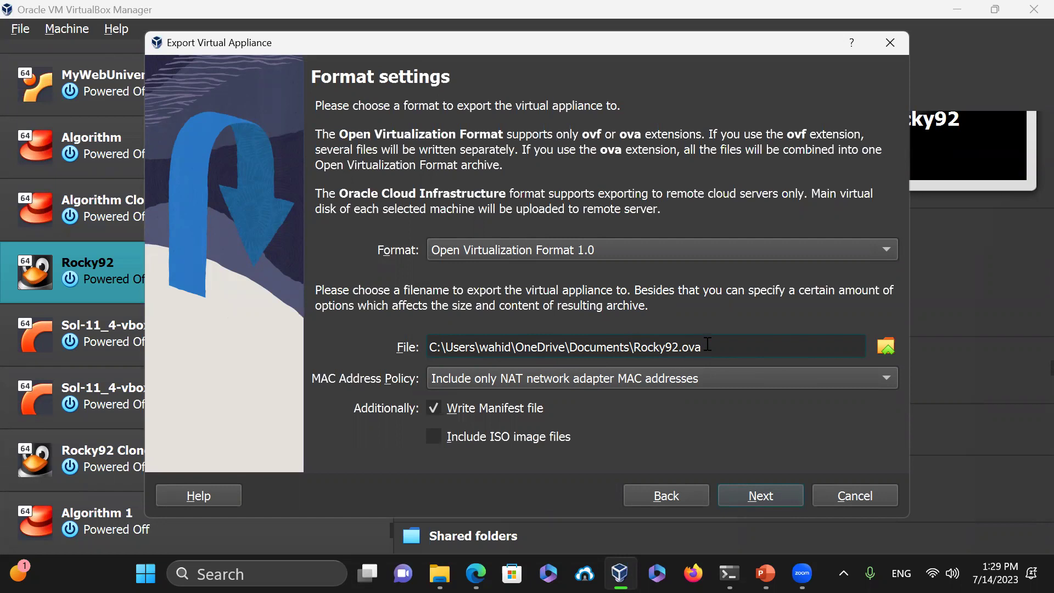
Open the file chooser for the export destination and browse to Local Disk (C:)
{"action": "left_click_drag", "start_coordinate": [681, 344], "coordinate": [717, 344]}
{"action": "left_click", "coordinate": [887, 346]}
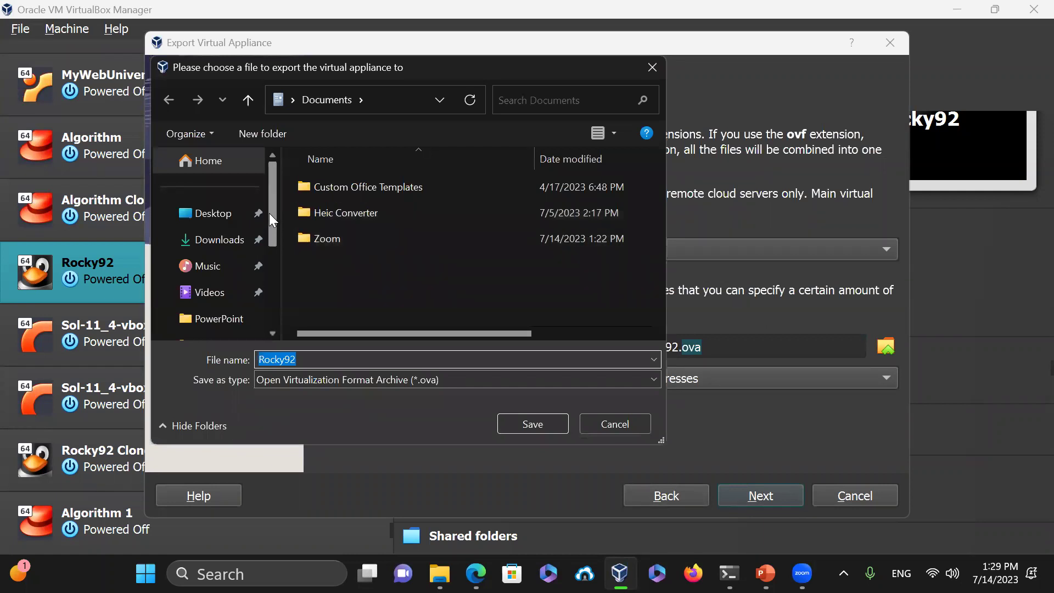
{"action": "scroll", "coordinate": [271, 214], "scroll_direction": "down", "scroll_amount": 3}
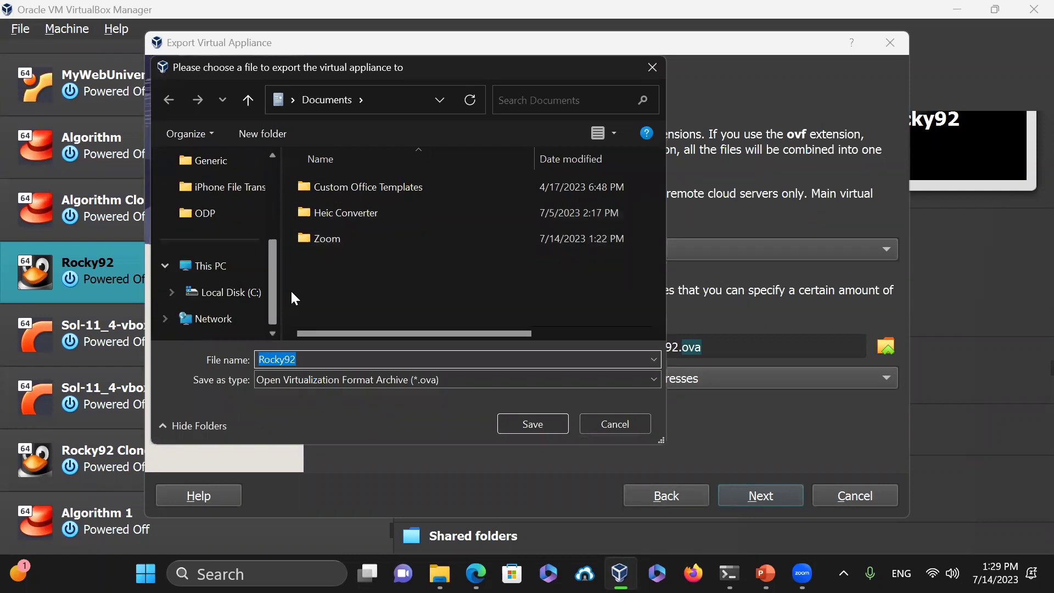
{"action": "left_click", "coordinate": [238, 265]}
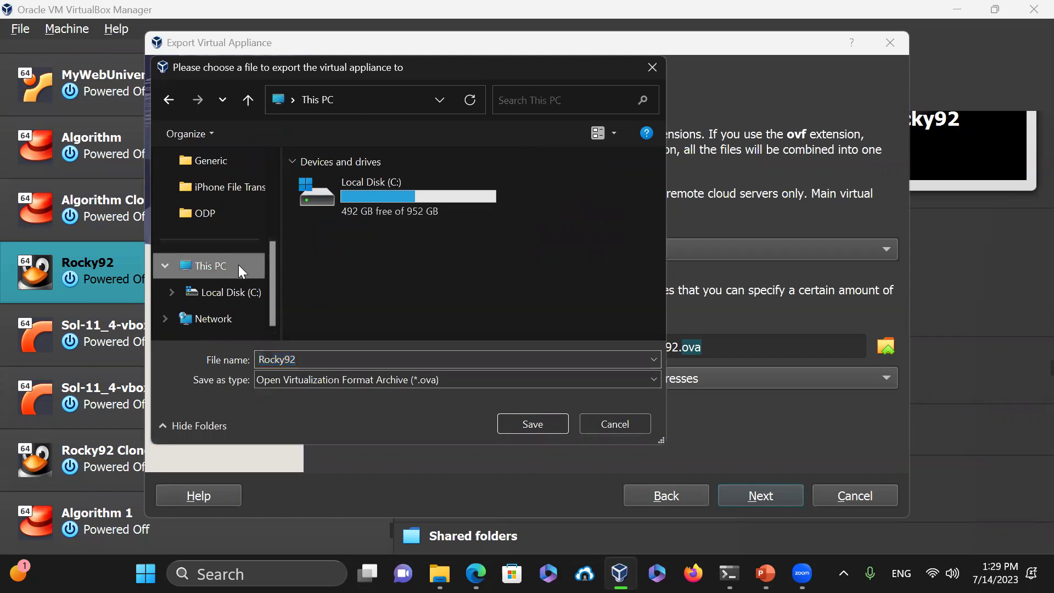
{"action": "double_click", "coordinate": [313, 198]}
{"action": "left_click_drag", "start_coordinate": [662, 187], "coordinate": [671, 262]}
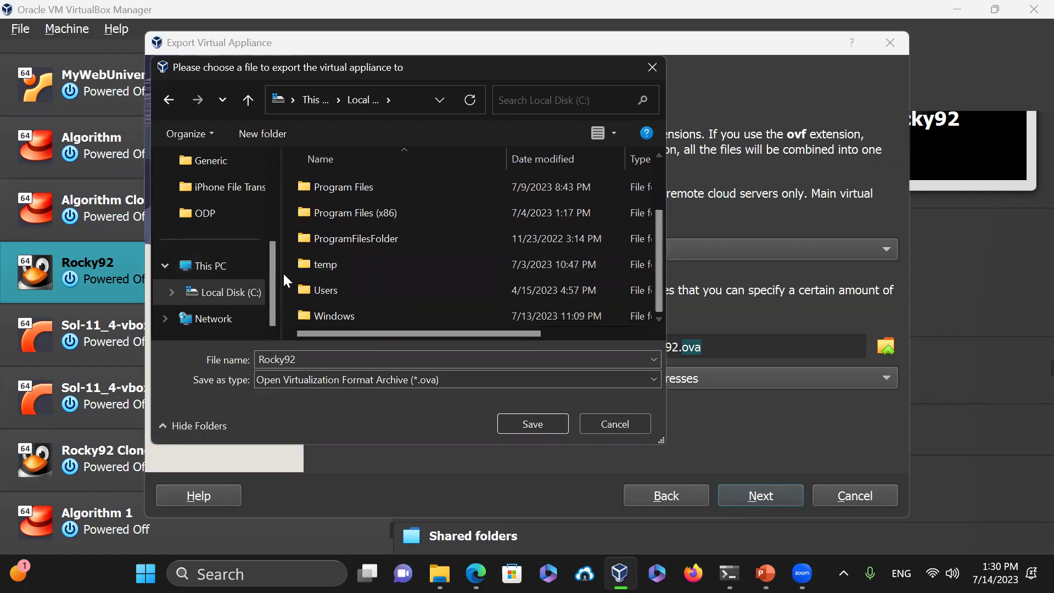
Navigate through Users and the user's home folder to the OVAs folder inside VirtualBox VMs
{"action": "left_click", "coordinate": [336, 288]}
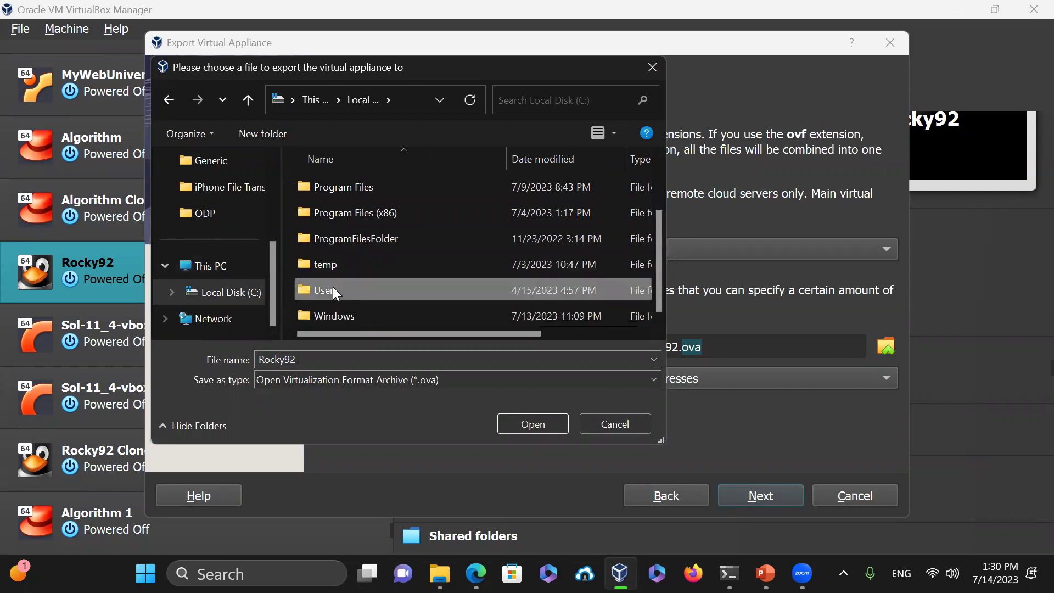
{"action": "double_click", "coordinate": [303, 290]}
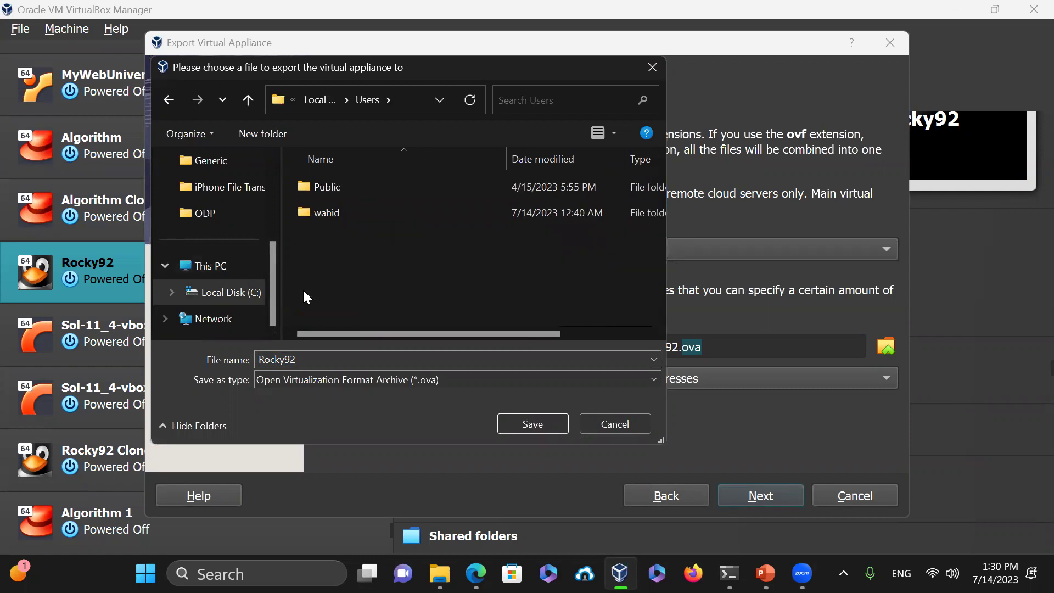
{"action": "double_click", "coordinate": [325, 217]}
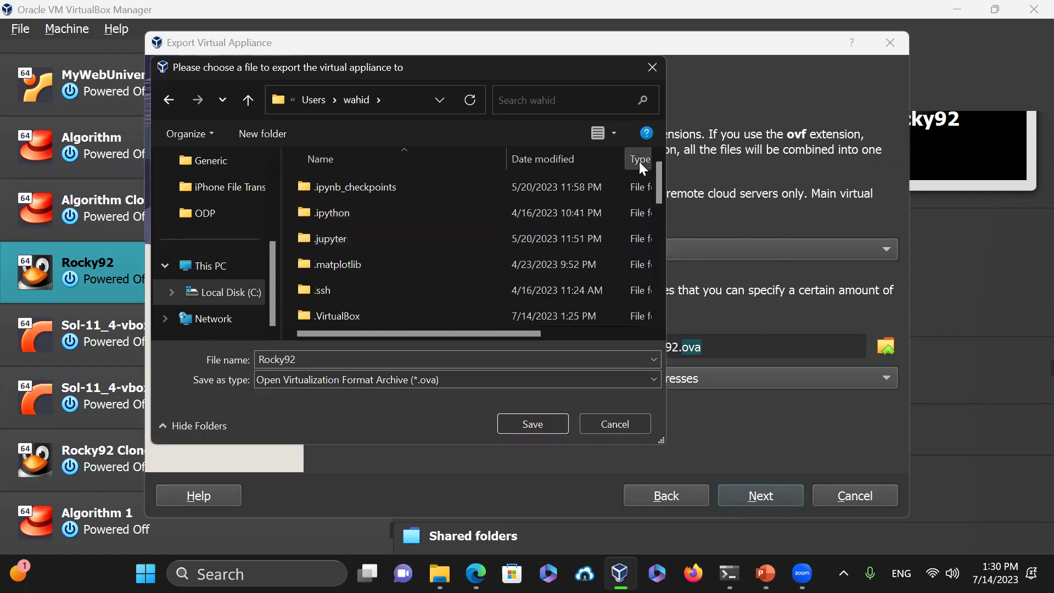
{"action": "left_click_drag", "start_coordinate": [664, 182], "coordinate": [681, 292]}
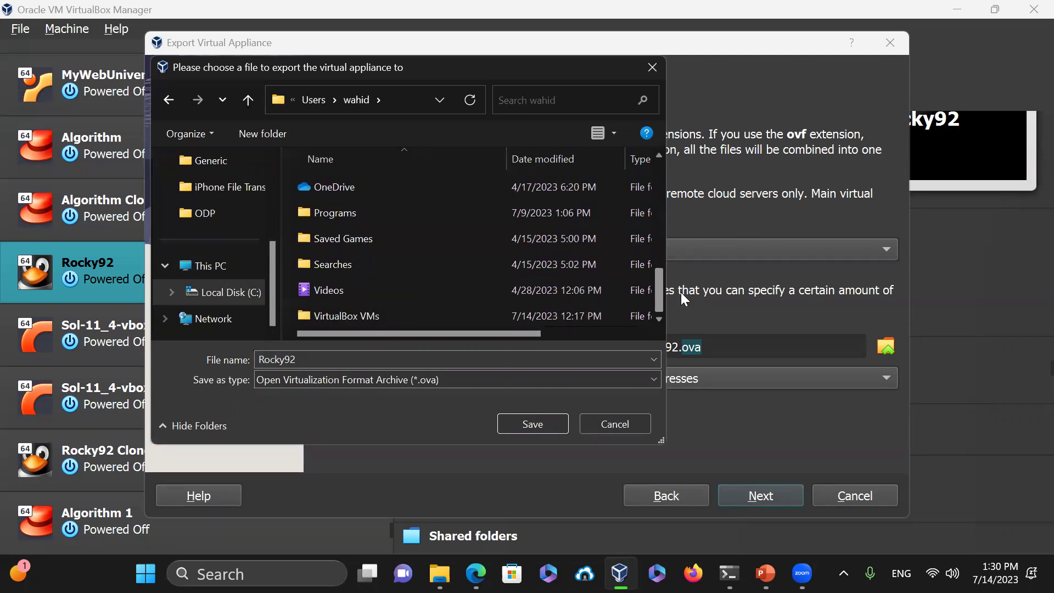
{"action": "left_click", "coordinate": [392, 317]}
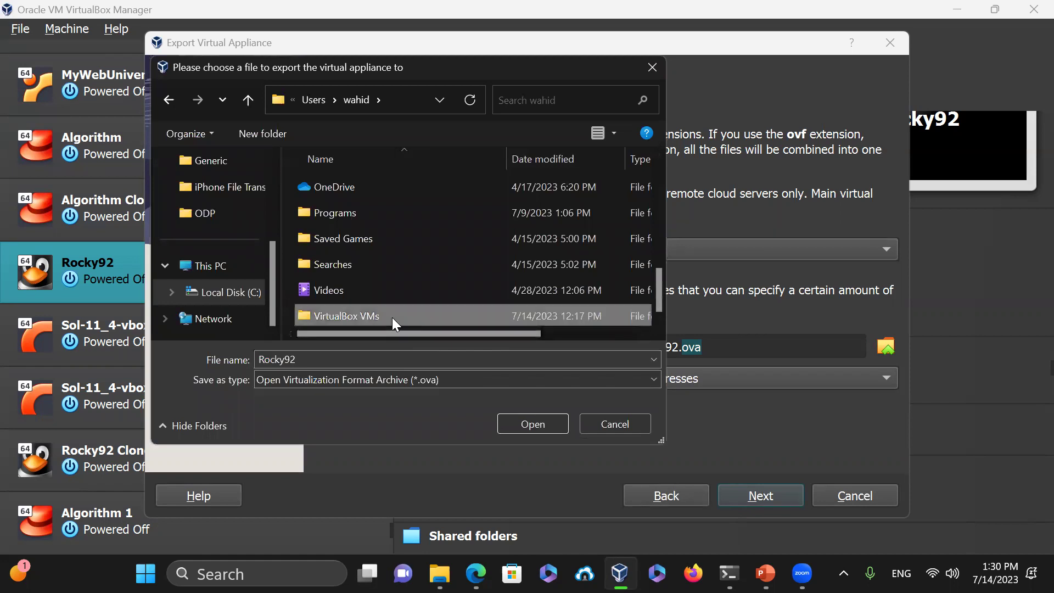
{"action": "double_click", "coordinate": [392, 317]}
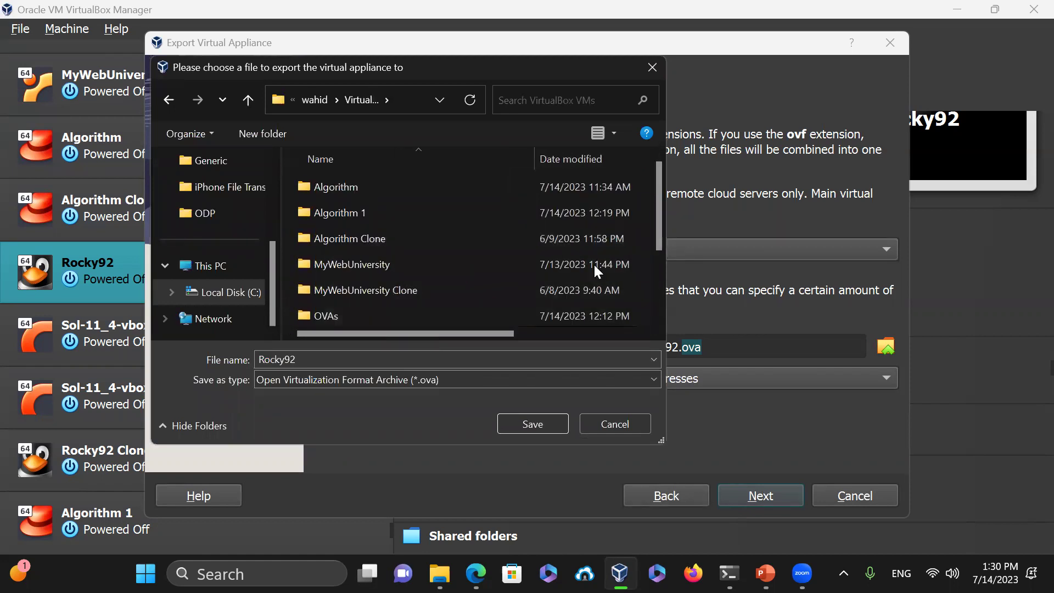
{"action": "double_click", "coordinate": [329, 315]}
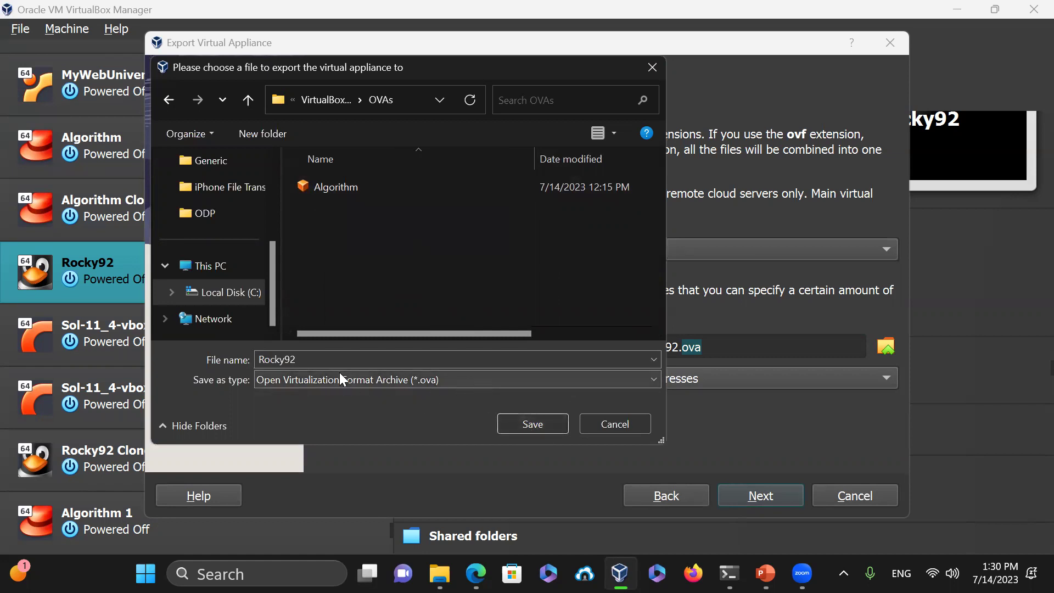
Save the export file as Rocky92.ova and run the export with the default format and appliance settings
{"action": "left_click", "coordinate": [312, 358]}
{"action": "left_click", "coordinate": [313, 357]}
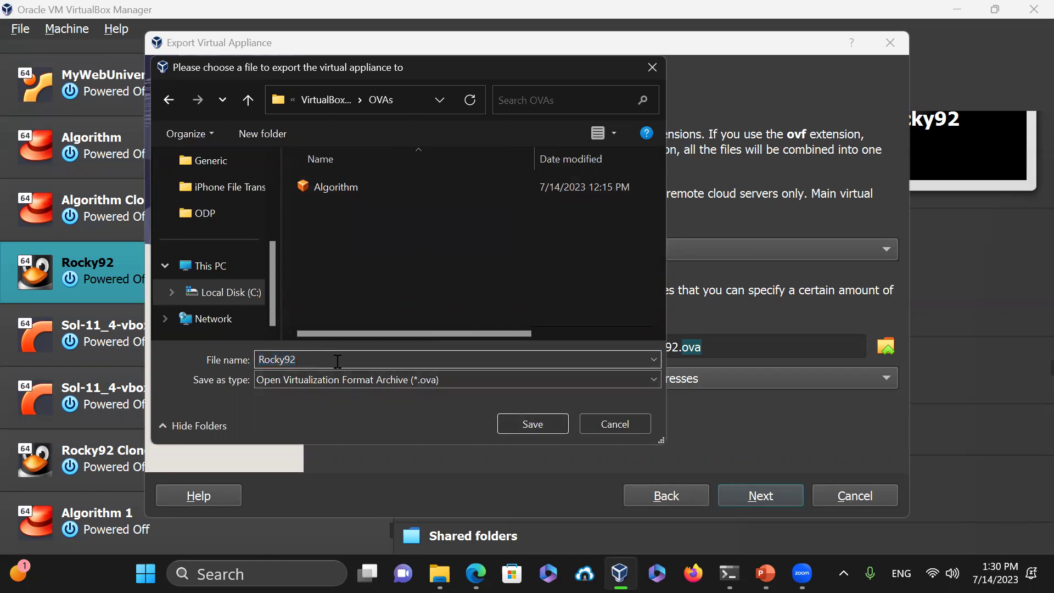
{"action": "type", "text": ".ova"}
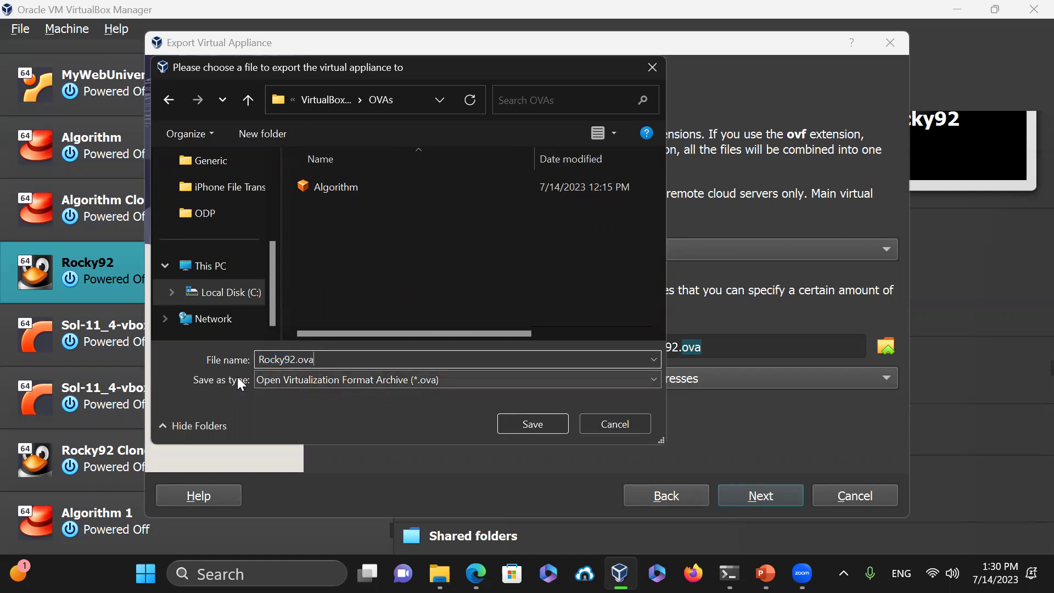
{"action": "left_click", "coordinate": [541, 427]}
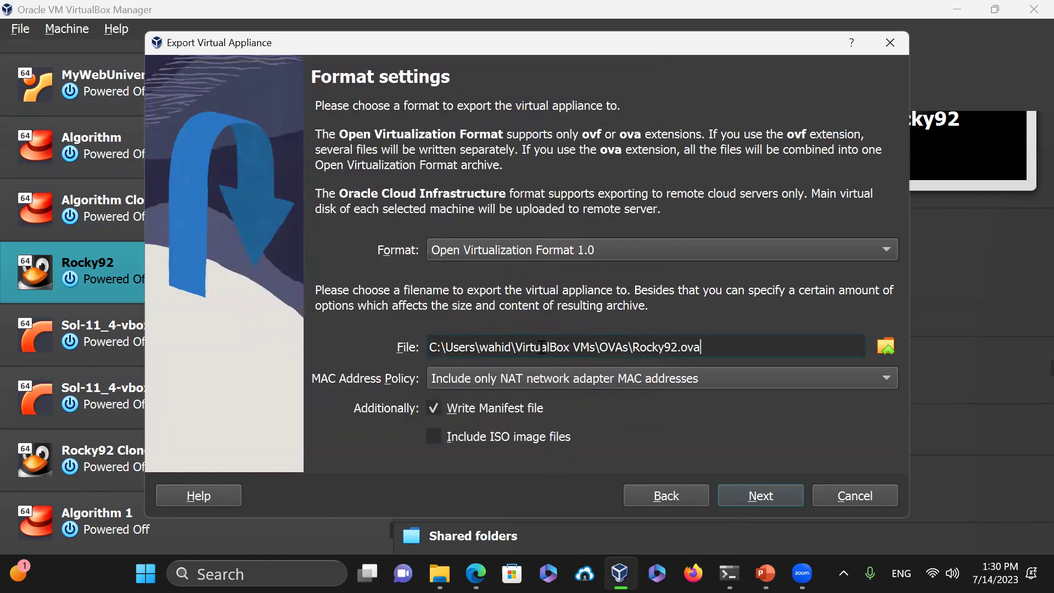
{"action": "left_click", "coordinate": [759, 498]}
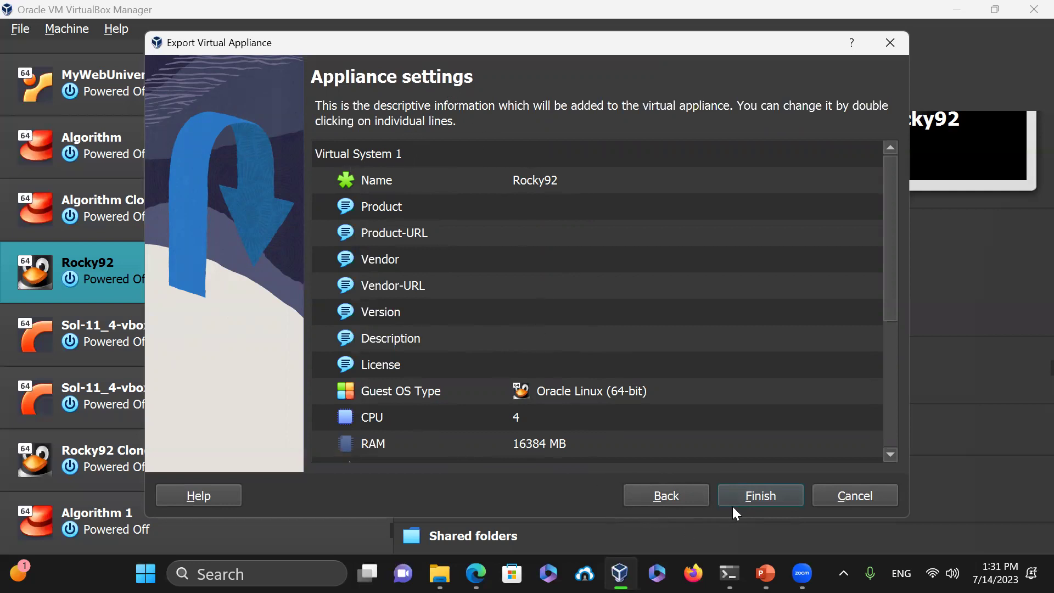
{"action": "left_click", "coordinate": [759, 493]}
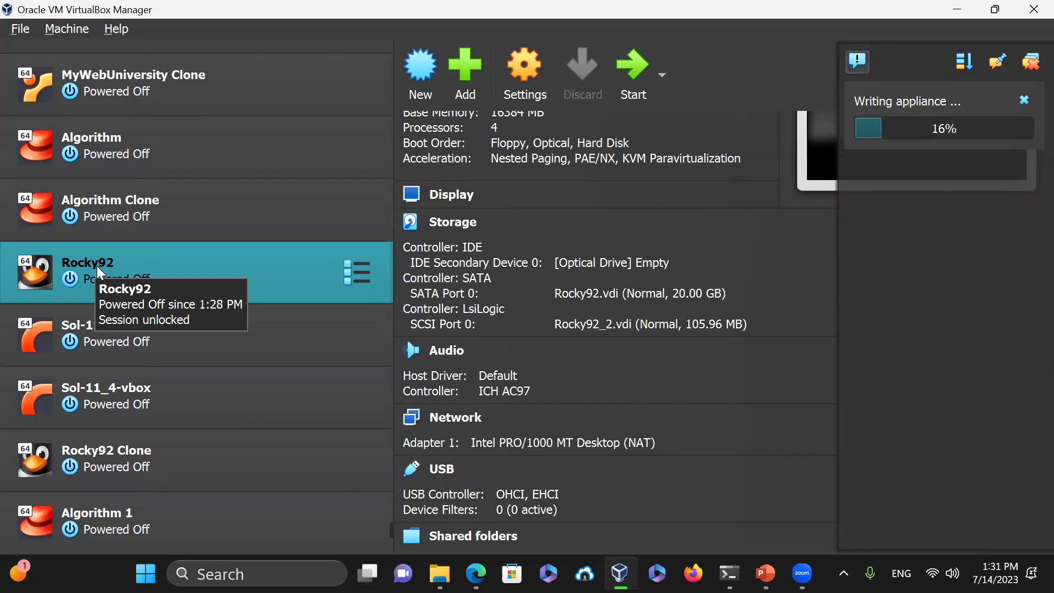
Switch to Command Prompt, list the OVAs folder on a cleared console, and uncover the appliance export progress
{"action": "left_click", "coordinate": [729, 574]}
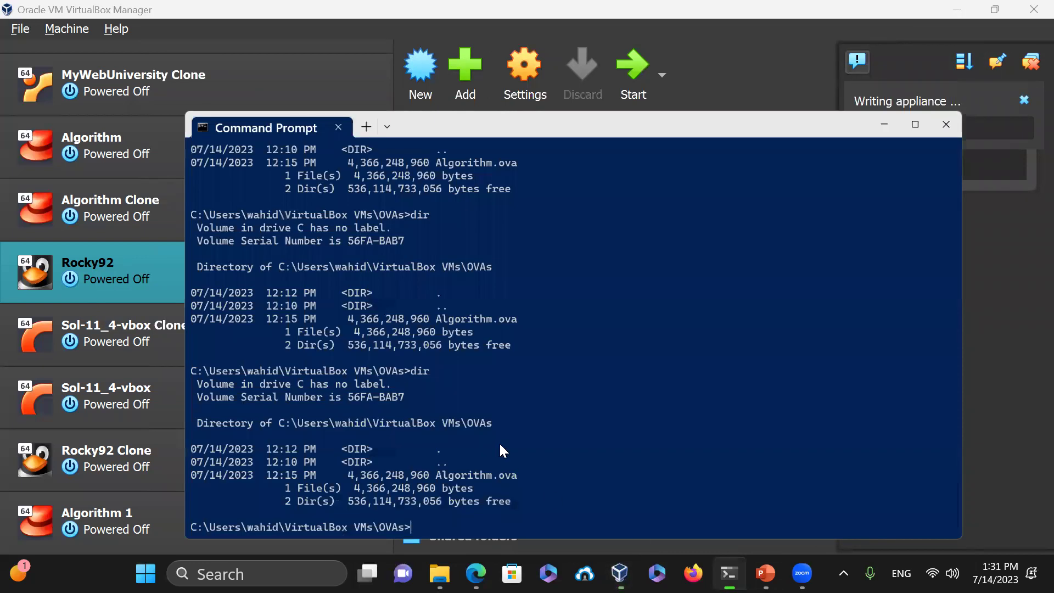
{"action": "type", "text": "cls"}
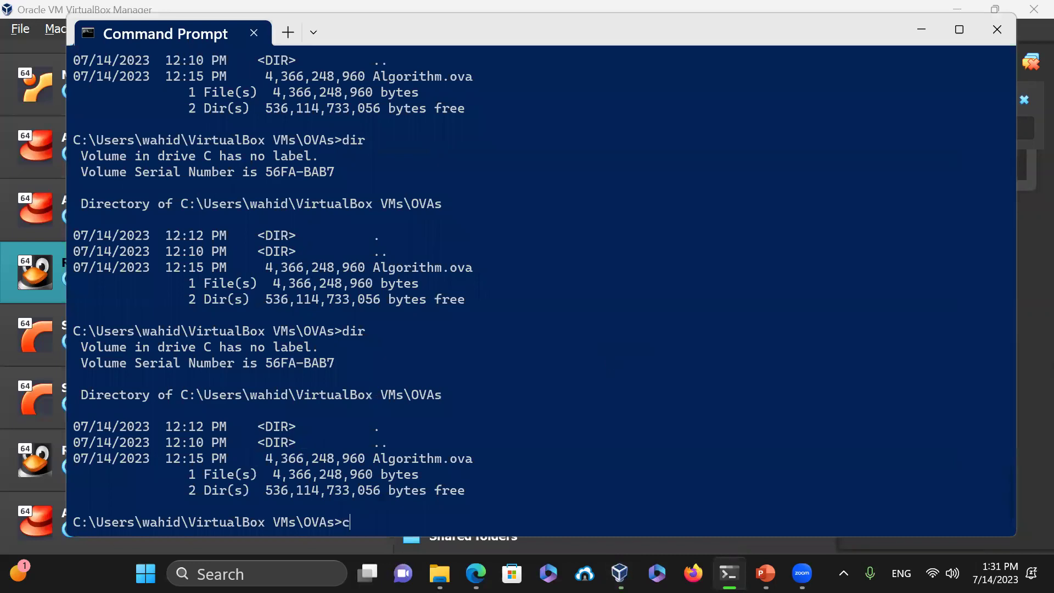
{"action": "key", "text": "Return"}
{"action": "type", "text": "dir"}
{"action": "key", "text": "Return"}
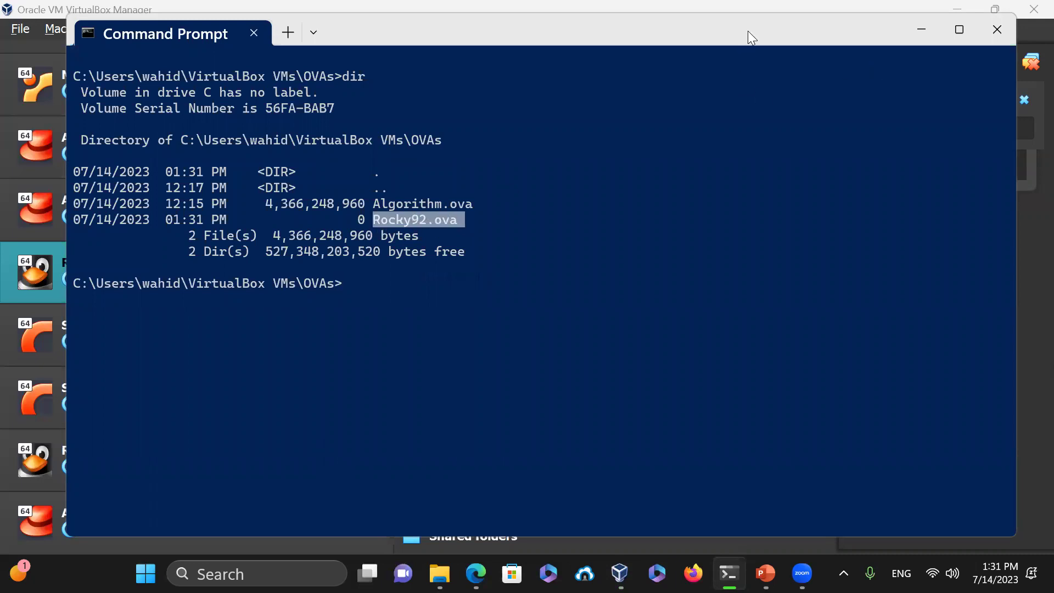
{"action": "left_click_drag", "start_coordinate": [747, 31], "coordinate": [785, 216]}
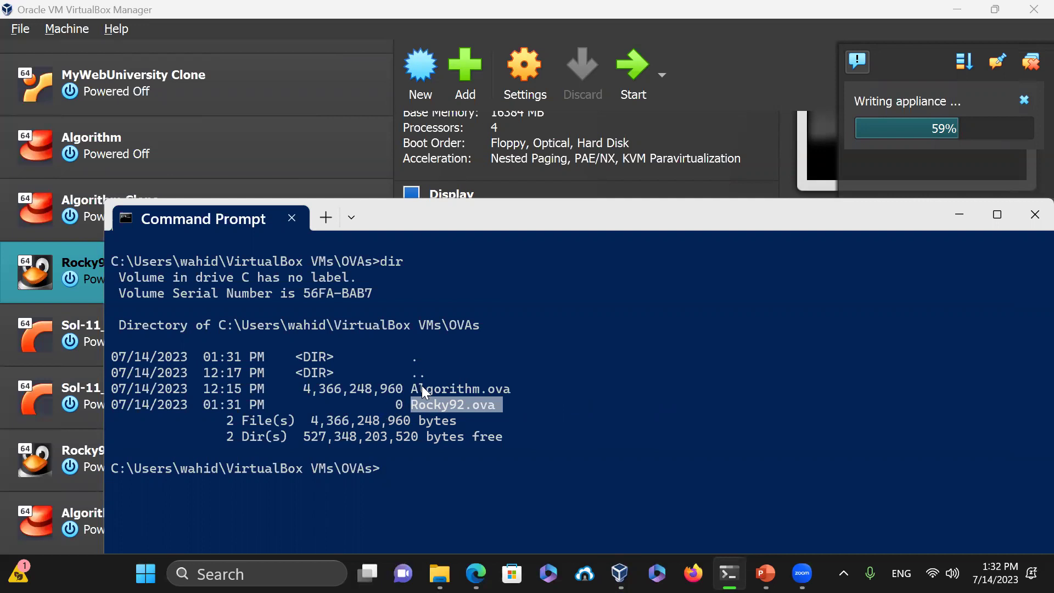
Clear the console and list the OVAs folder again with dir while the export is running
{"action": "left_click", "coordinate": [622, 318]}
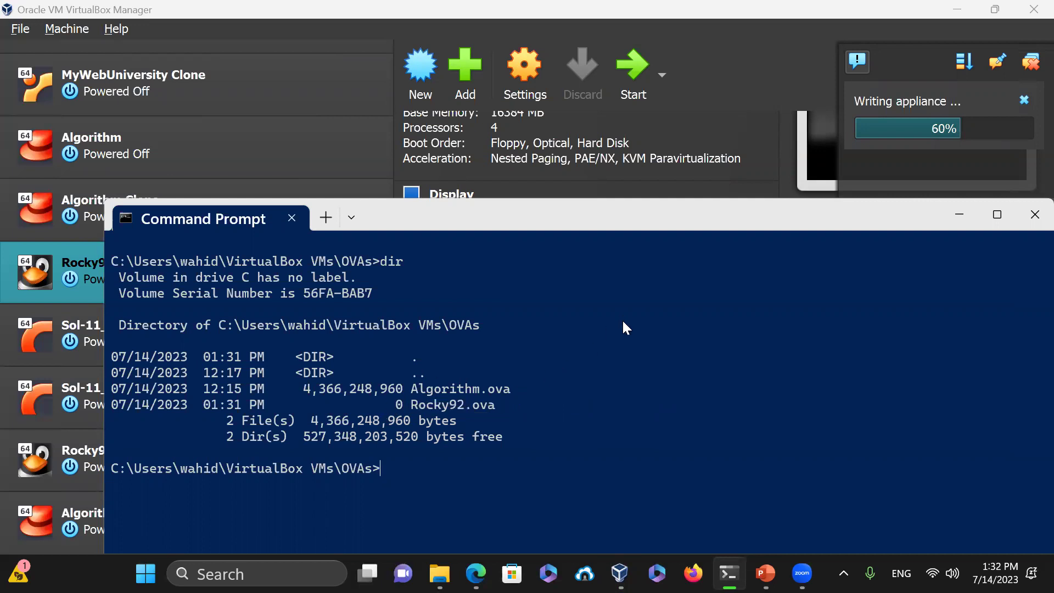
{"action": "type", "text": "dir"}
{"action": "key", "text": "Return"}
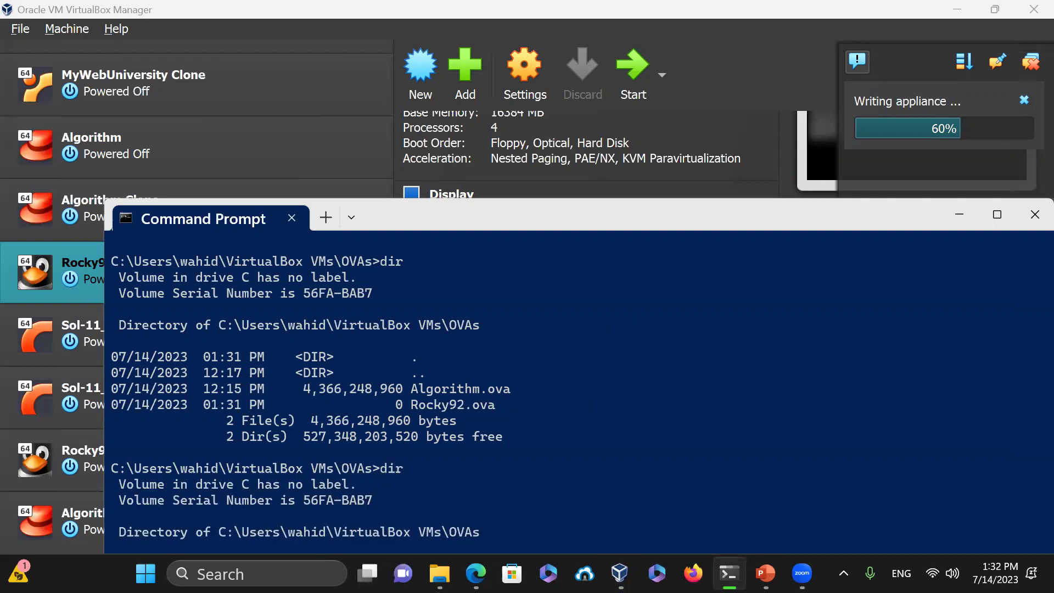
{"action": "type", "text": "cls"}
{"action": "key", "text": "Return"}
{"action": "type", "text": "dir"}
{"action": "key", "text": "Return"}
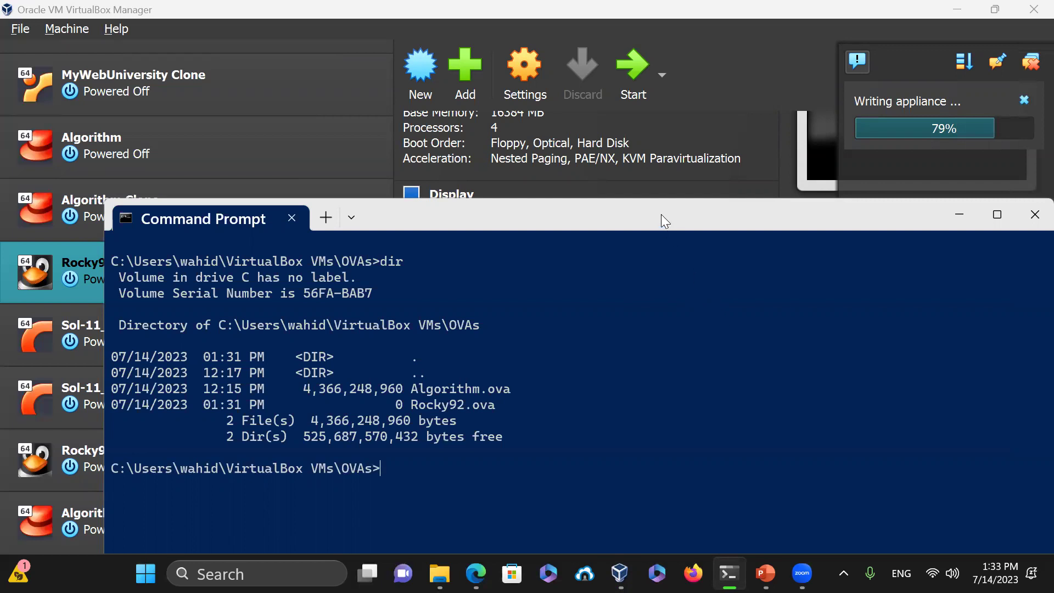
Refresh the OVAs folder listing on a cleared console and highlight the size and name of Rocky92.ova
{"action": "left_click_drag", "start_coordinate": [659, 211], "coordinate": [651, 173]}
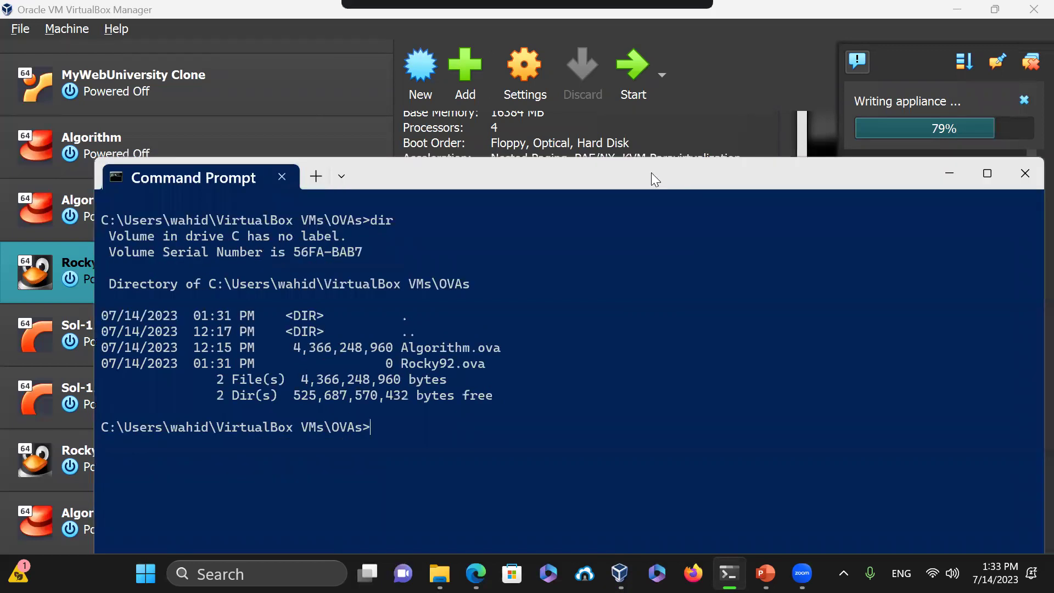
{"action": "type", "text": "dir"}
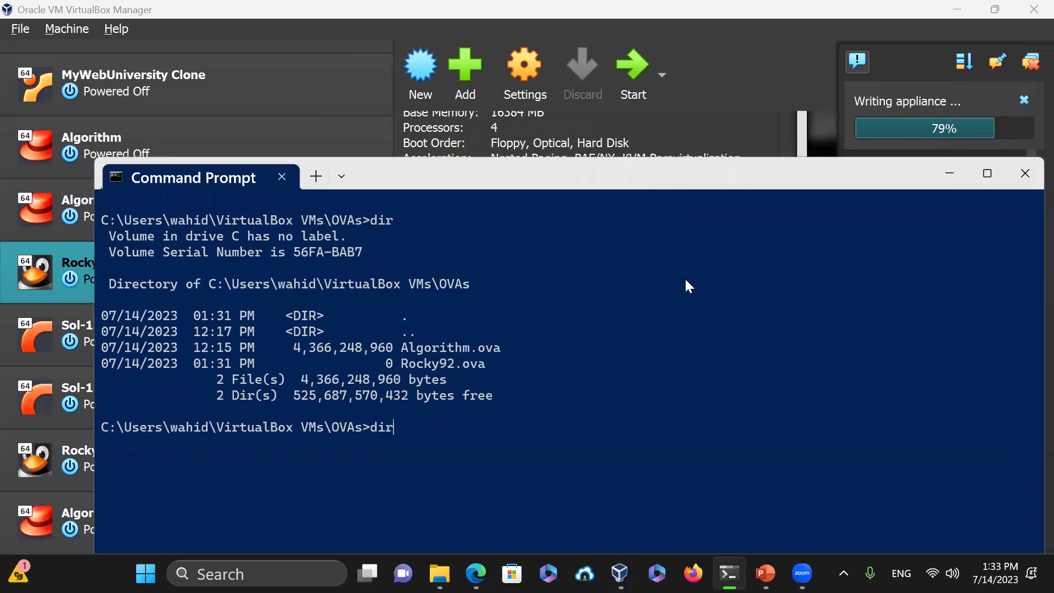
{"action": "key", "text": "Return"}
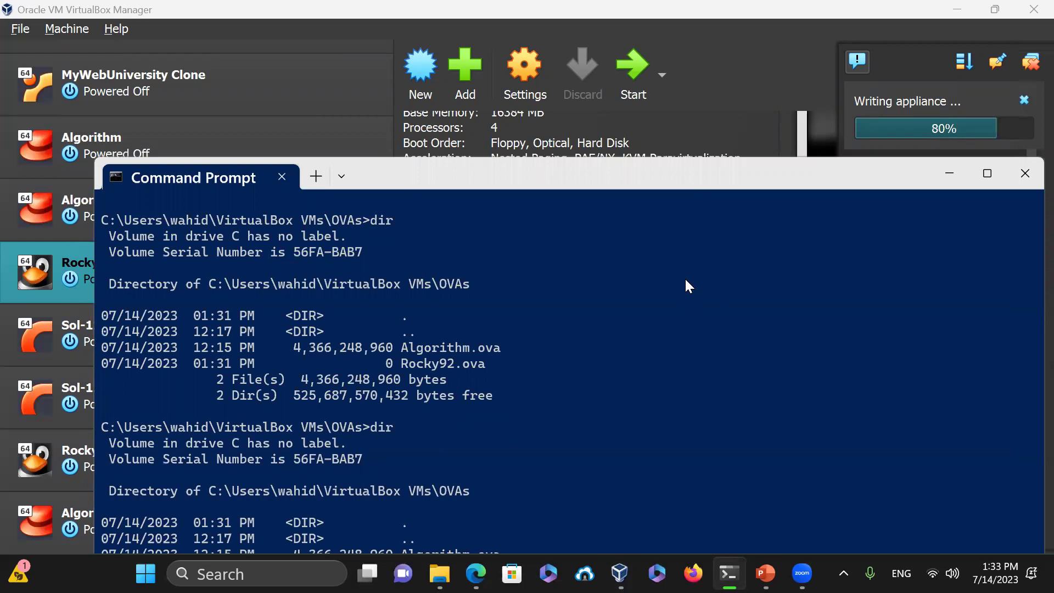
{"action": "type", "text": "cls"}
{"action": "key", "text": "Return"}
{"action": "type", "text": "dir"}
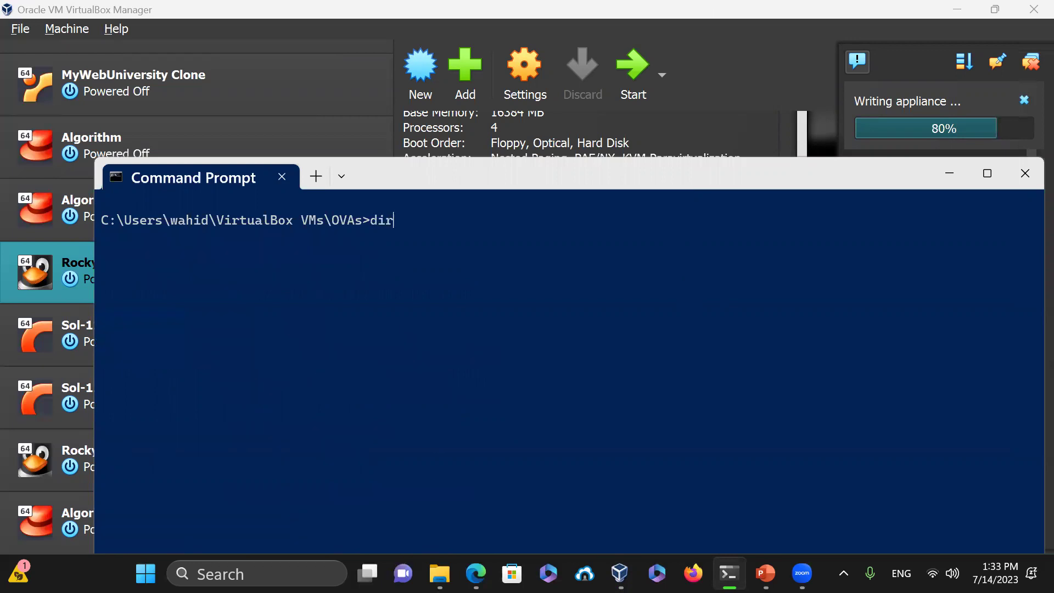
{"action": "key", "text": "Return"}
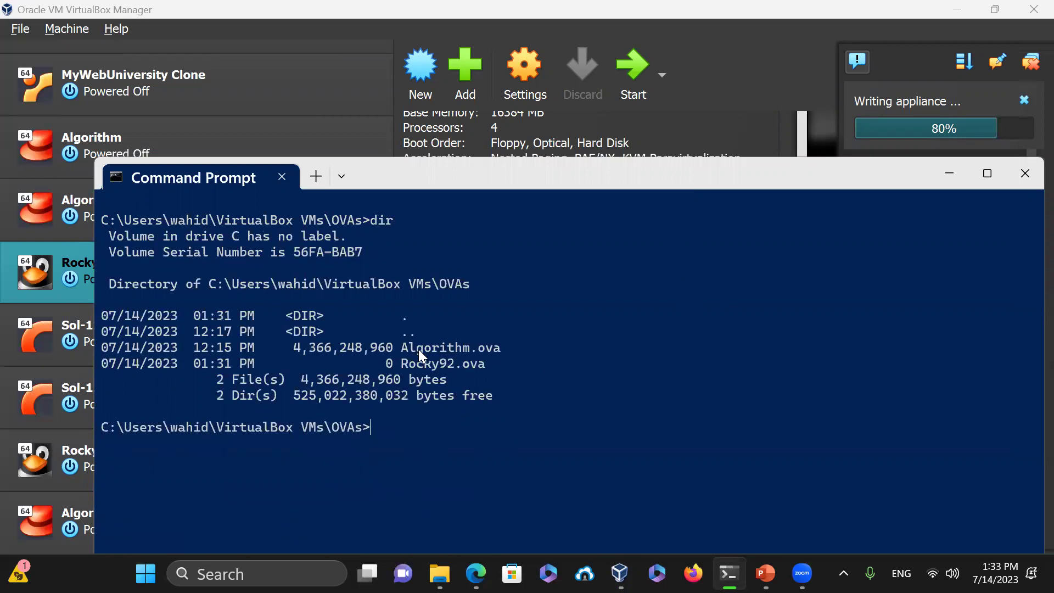
{"action": "left_click_drag", "start_coordinate": [385, 365], "coordinate": [495, 365]}
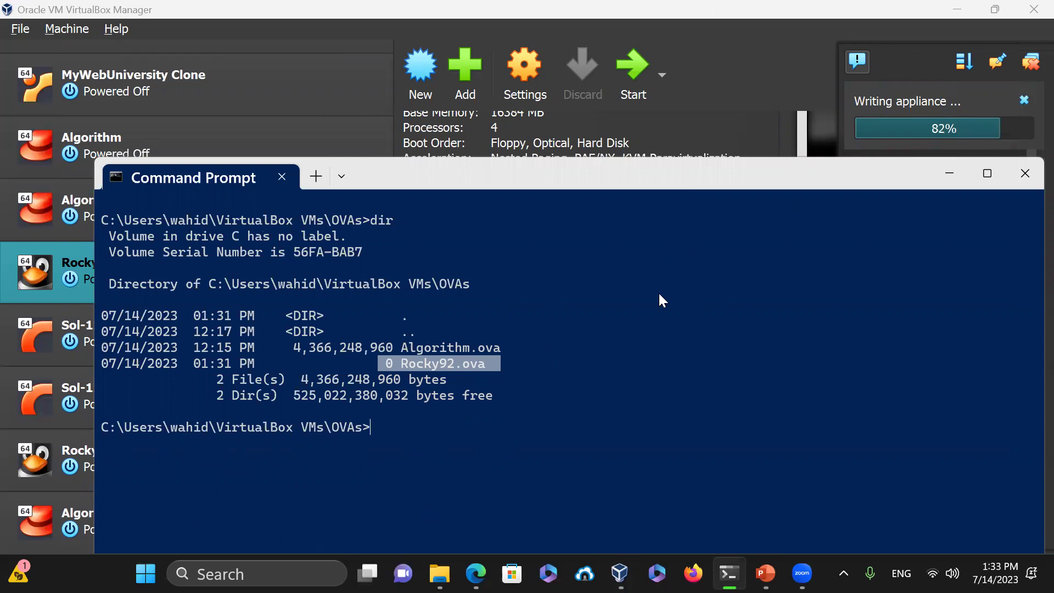
{"action": "key", "text": "ctrl+c"}
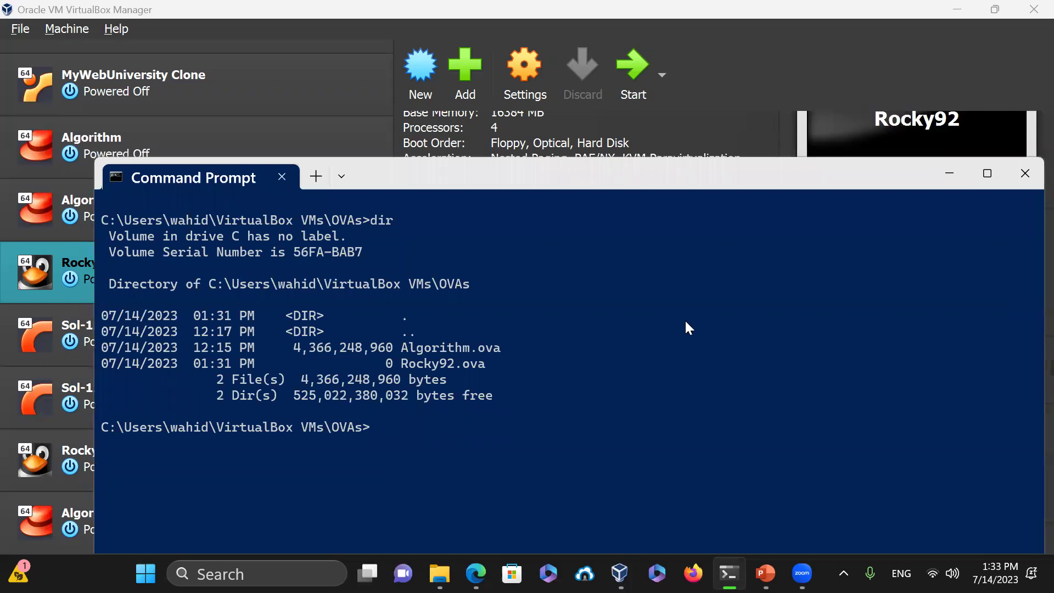
With the export finished, clear the console, rerun dir, and examine the file size of Rocky92.ova
{"action": "type", "text": "dir"}
{"action": "key", "text": "Up"}
{"action": "key", "text": "Up"}
{"action": "key", "text": "BackSpace"}
{"action": "key", "text": "BackSpace"}
{"action": "type", "text": "ls"}
{"action": "key", "text": "Return"}
{"action": "type", "text": "dir"}
{"action": "key", "text": "Return"}
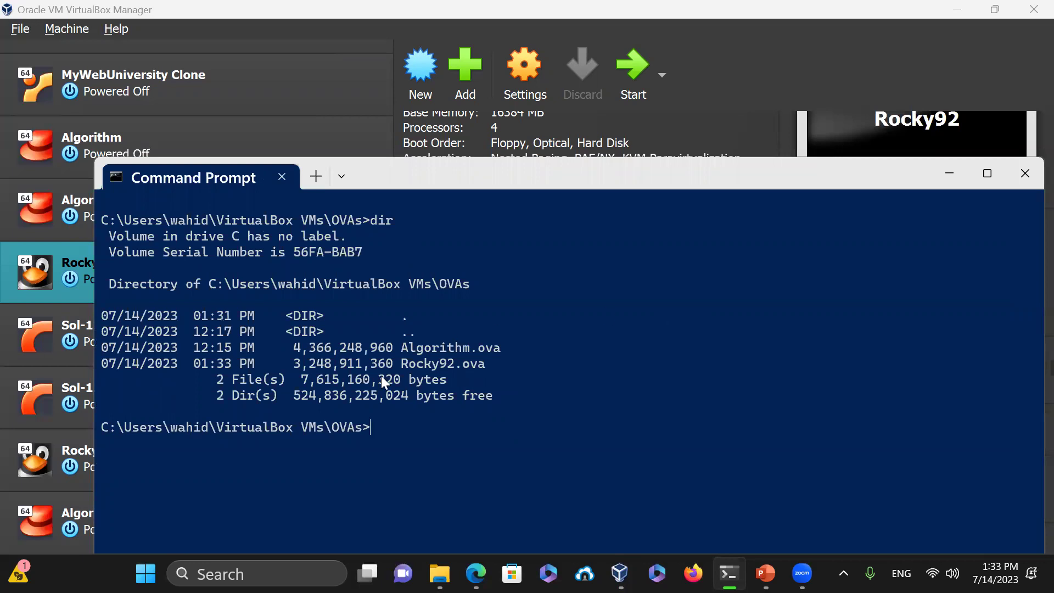
{"action": "left_click_drag", "start_coordinate": [291, 358], "coordinate": [442, 365]}
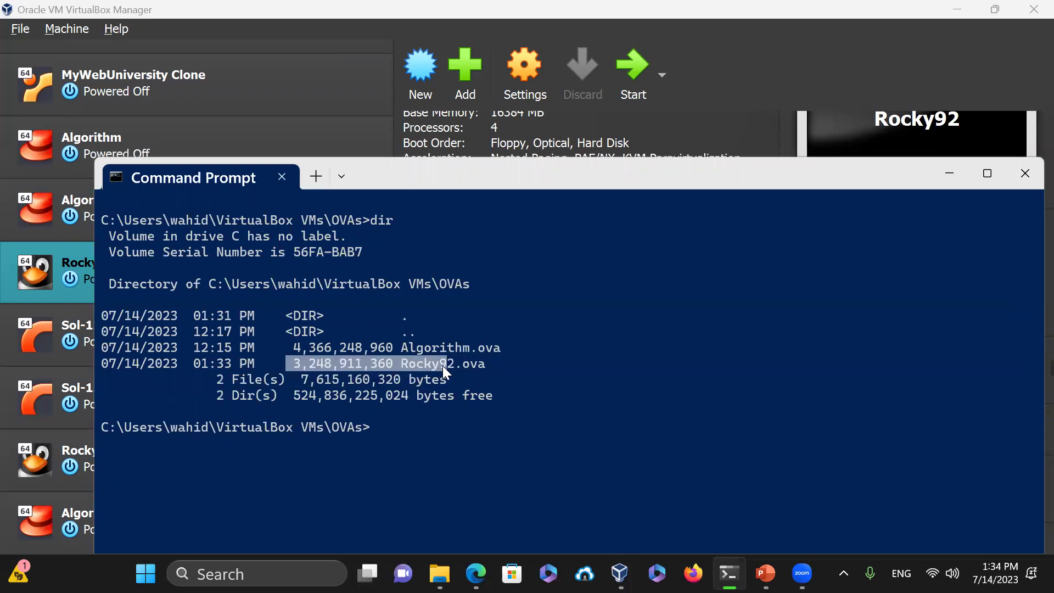
Put Command Prompt away and start the Import Appliance wizard in VirtualBox Manager
{"action": "left_click", "coordinate": [654, 363]}
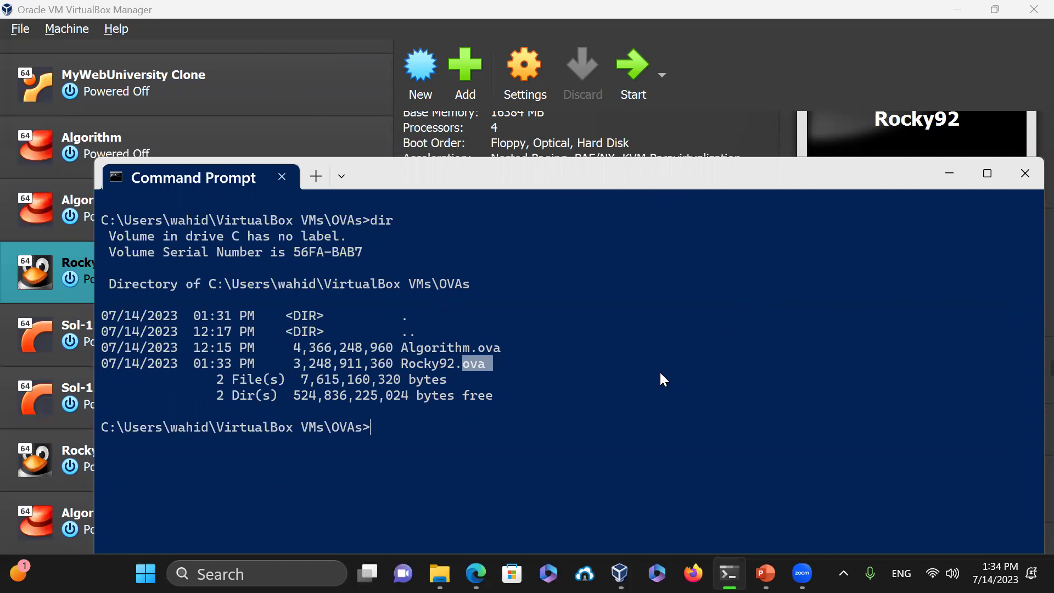
{"action": "left_click", "coordinate": [948, 173]}
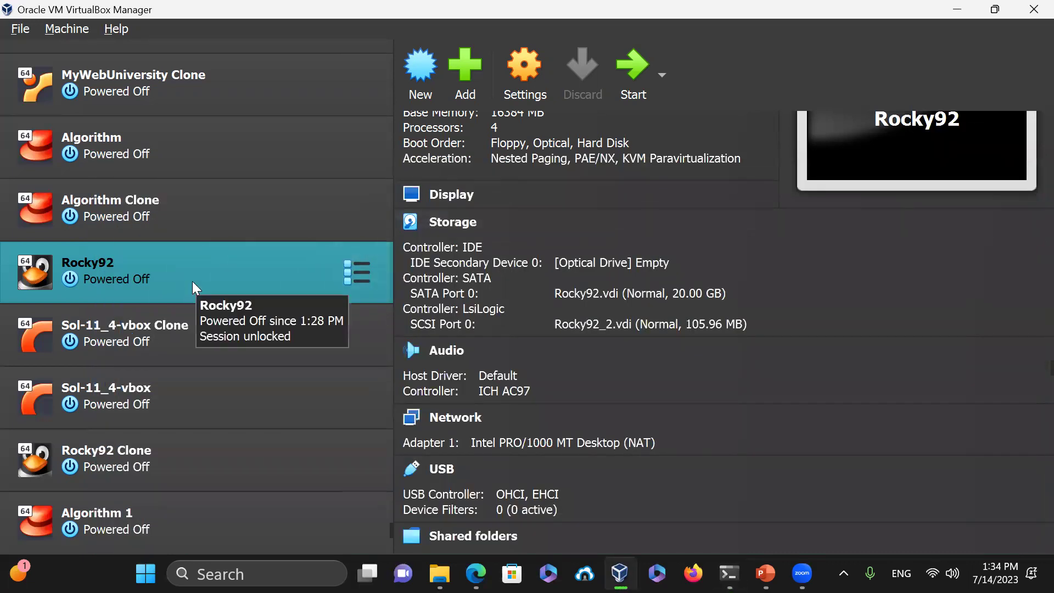
{"action": "mouse_move", "coordinate": [765, 573]}
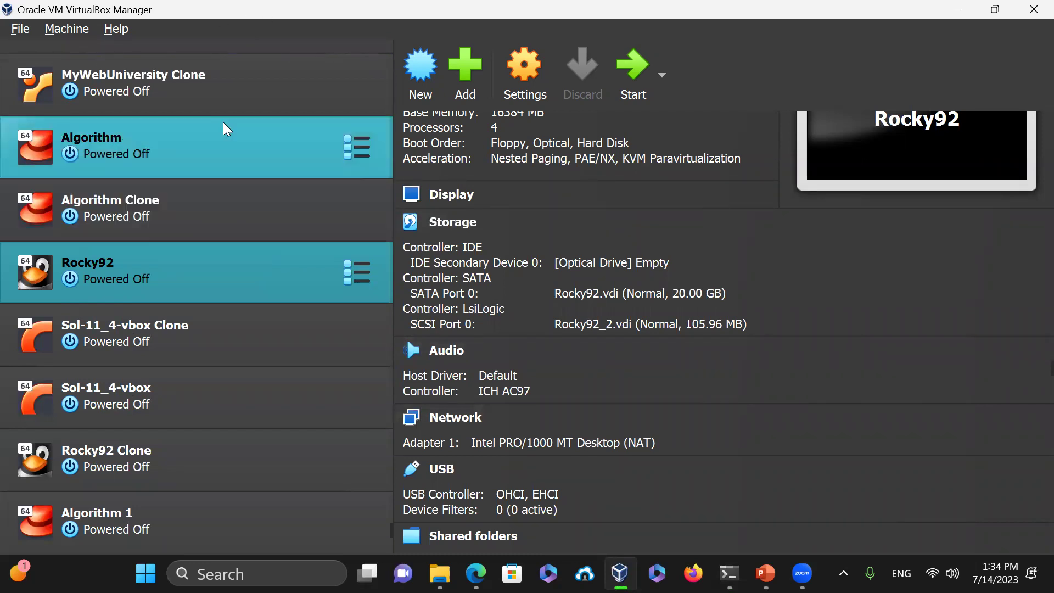
{"action": "left_click", "coordinate": [20, 29]}
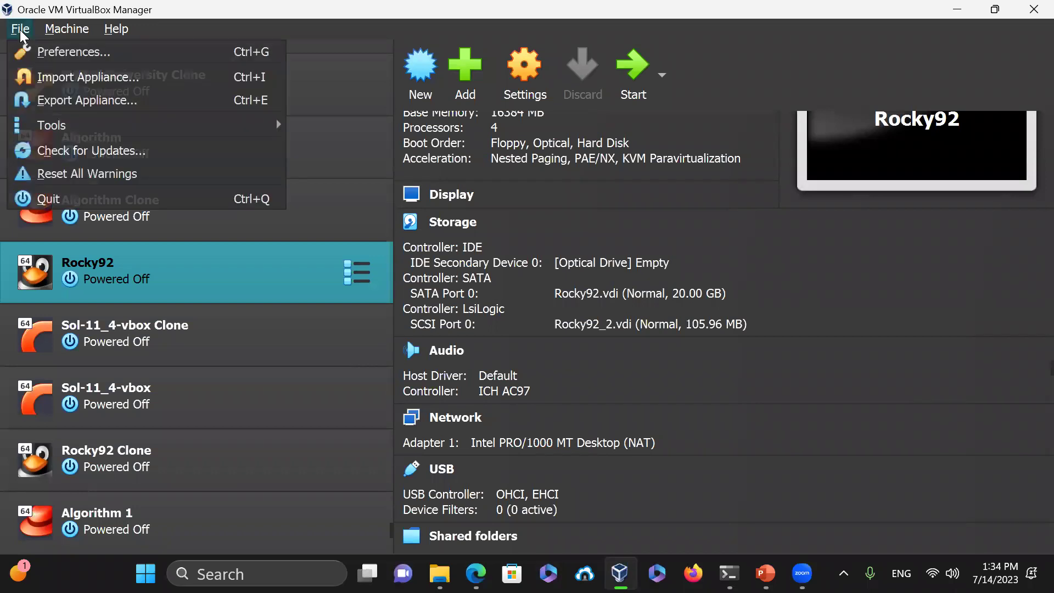
{"action": "left_click", "coordinate": [57, 78]}
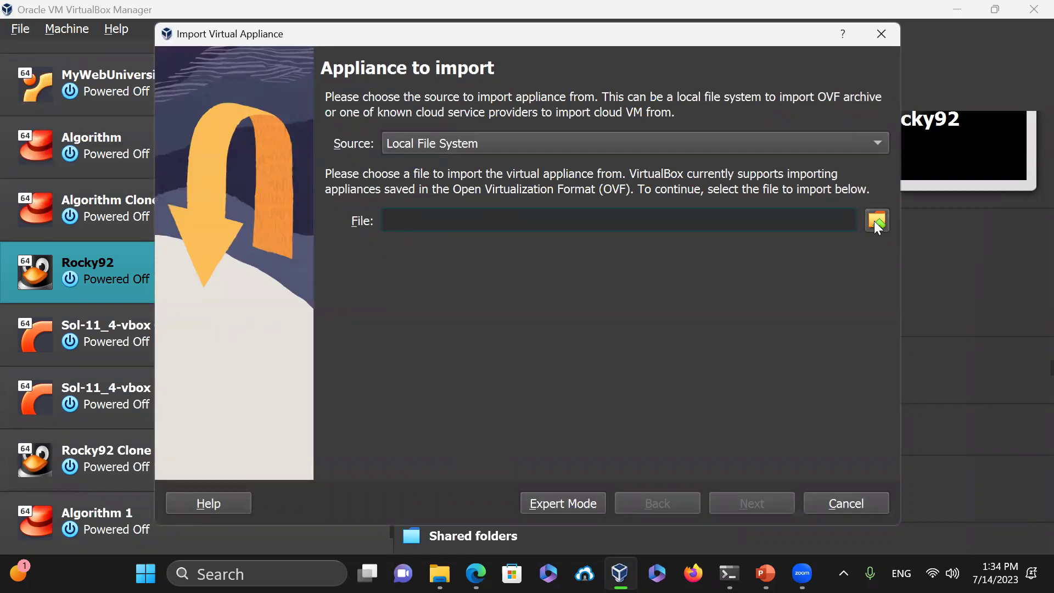
Browse for the appliance file, going to the user's home folder under Users on Local Disk (C:)
{"action": "left_click", "coordinate": [873, 220]}
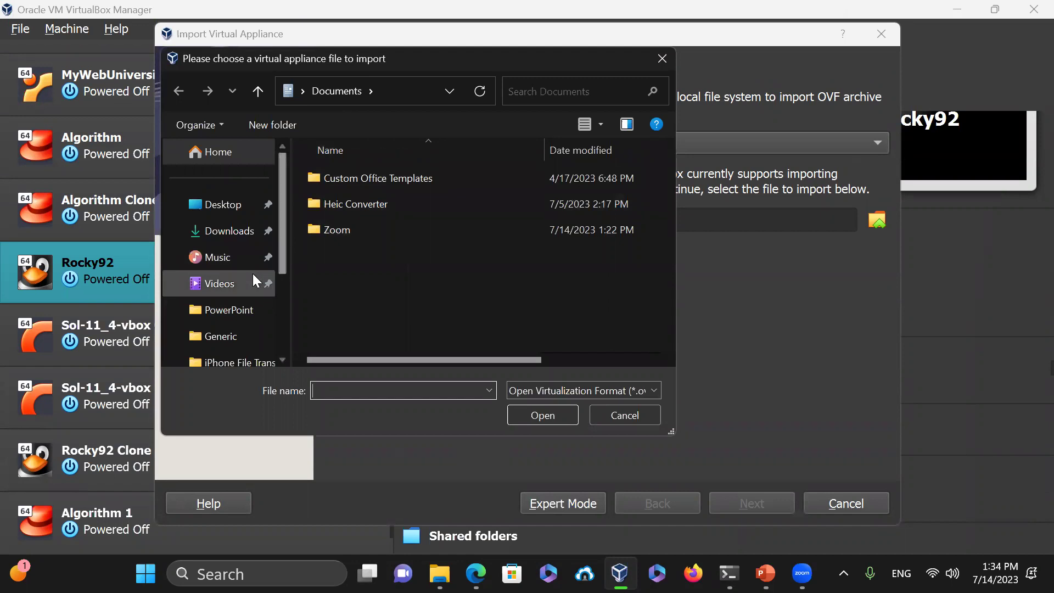
{"action": "scroll", "coordinate": [285, 246], "scroll_direction": "down", "scroll_amount": 3}
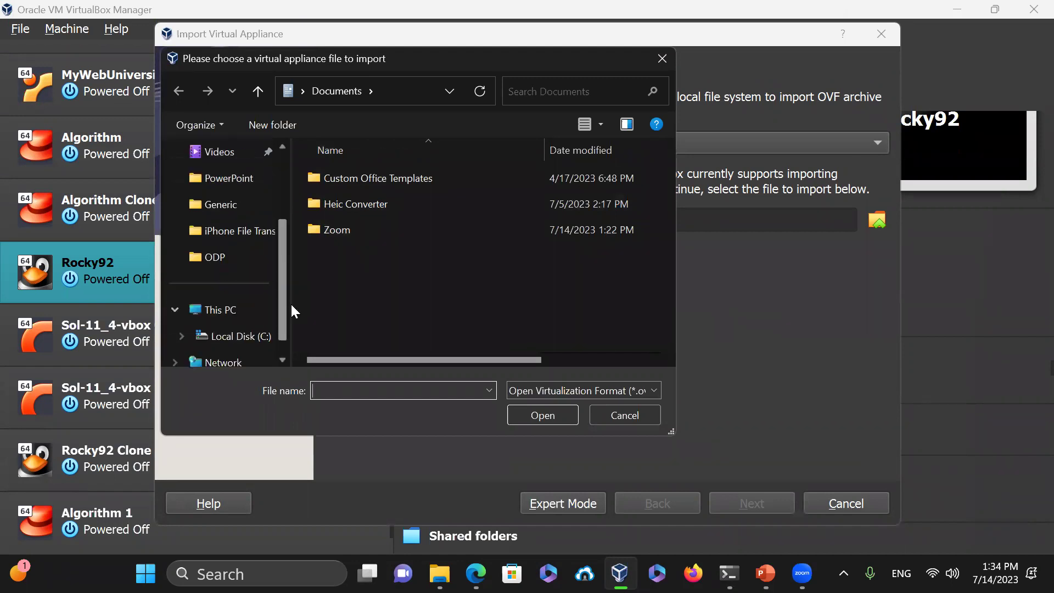
{"action": "left_click", "coordinate": [238, 305]}
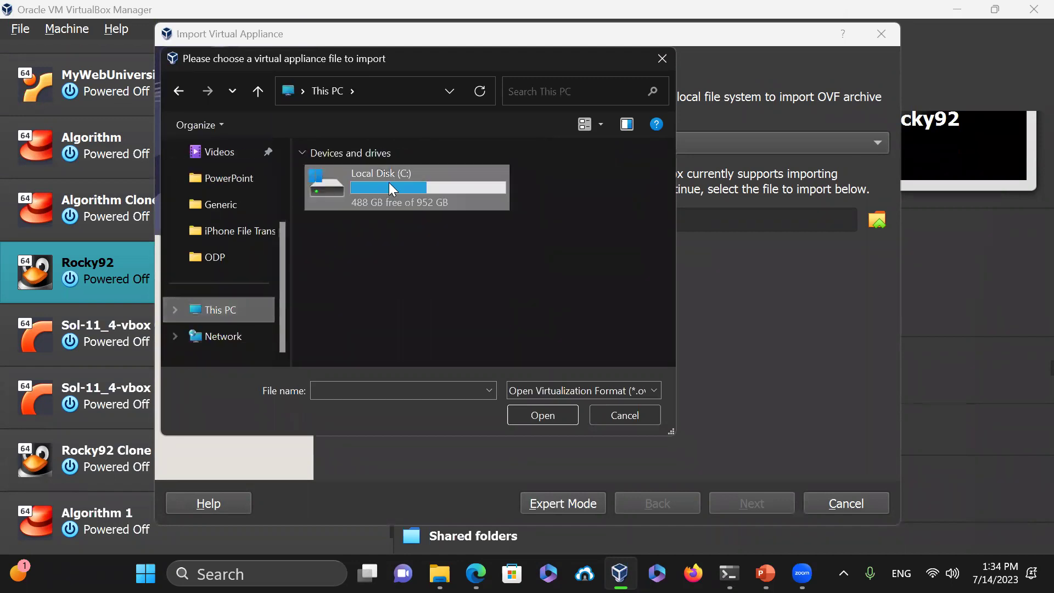
{"action": "double_click", "coordinate": [327, 186]}
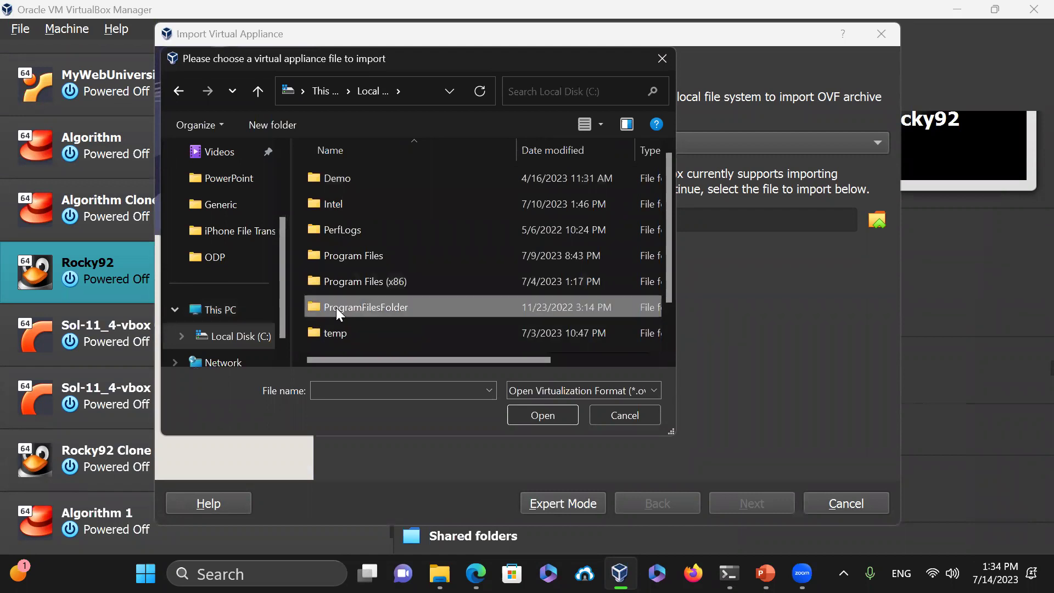
{"action": "scroll", "coordinate": [336, 304], "scroll_direction": "down", "scroll_amount": 2}
{"action": "double_click", "coordinate": [350, 318]}
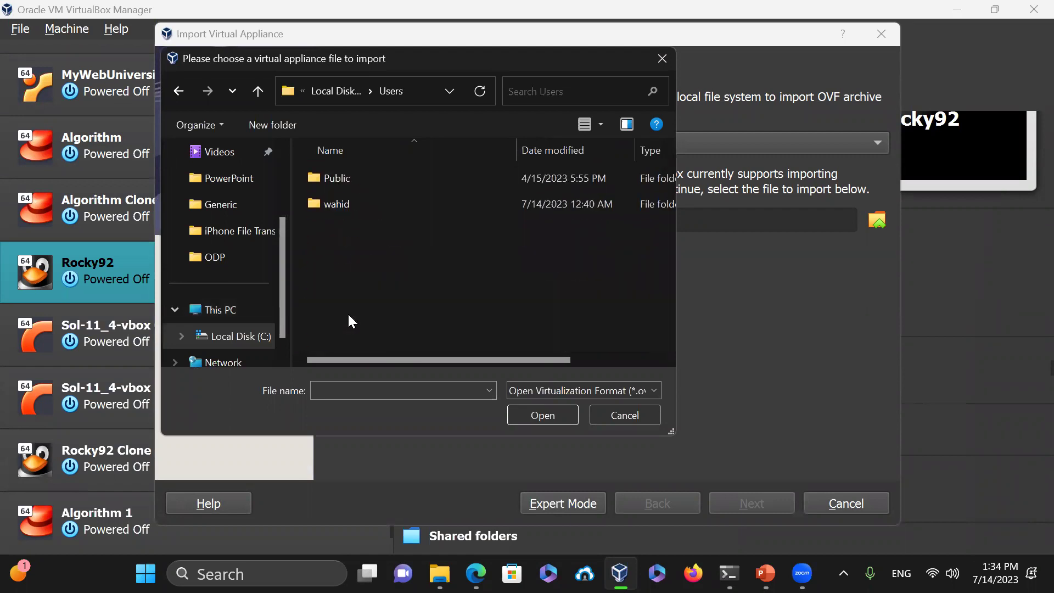
{"action": "double_click", "coordinate": [336, 203]}
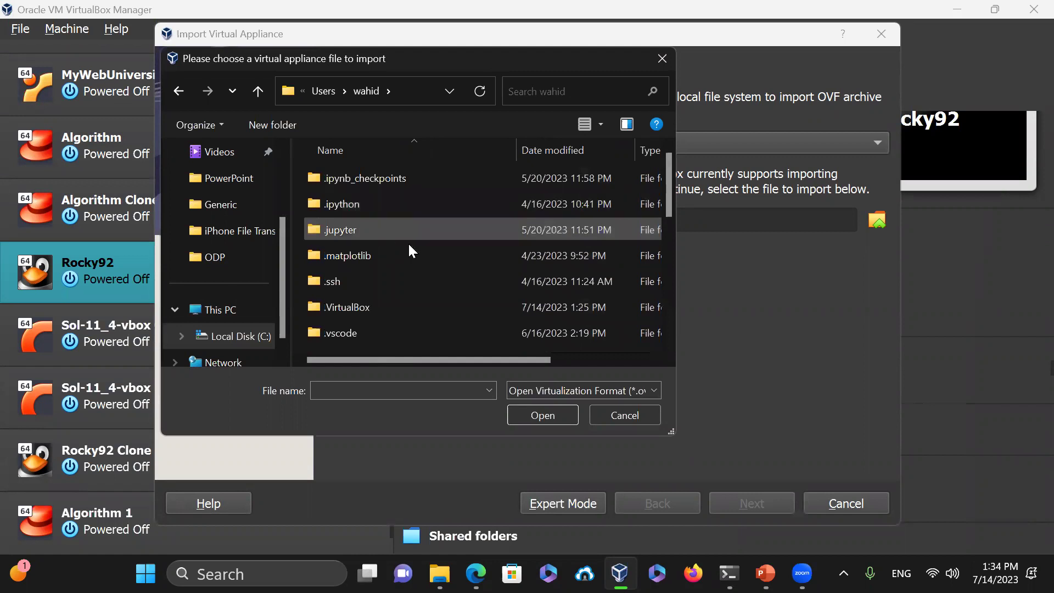
Choose Rocky92 from the OVAs folder inside VirtualBox VMs as the appliance file to import
{"action": "left_click", "coordinate": [332, 322]}
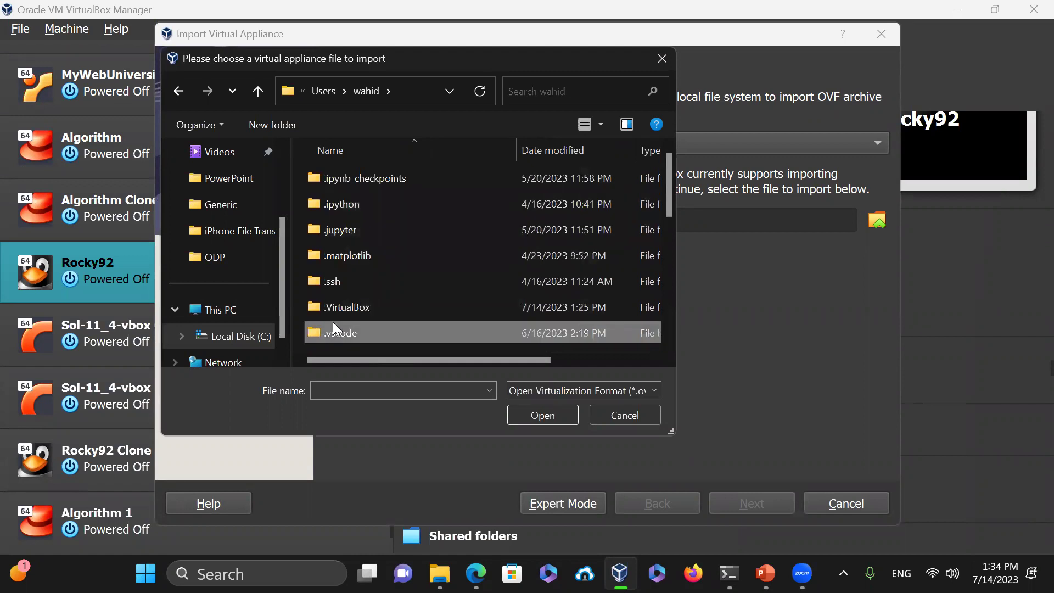
{"action": "scroll", "coordinate": [331, 310], "scroll_direction": "down", "scroll_amount": 5}
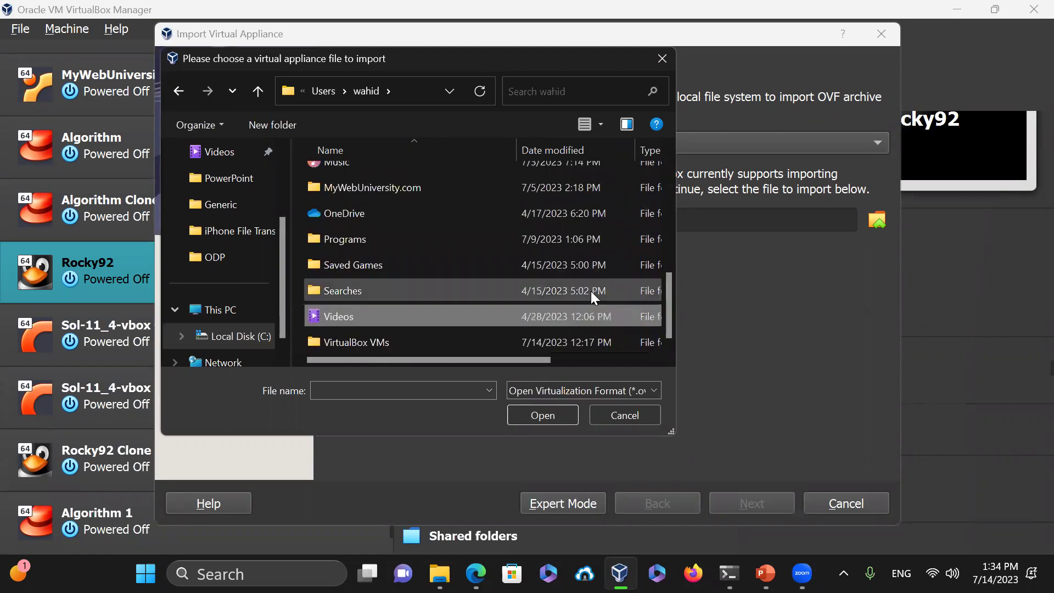
{"action": "double_click", "coordinate": [385, 339]}
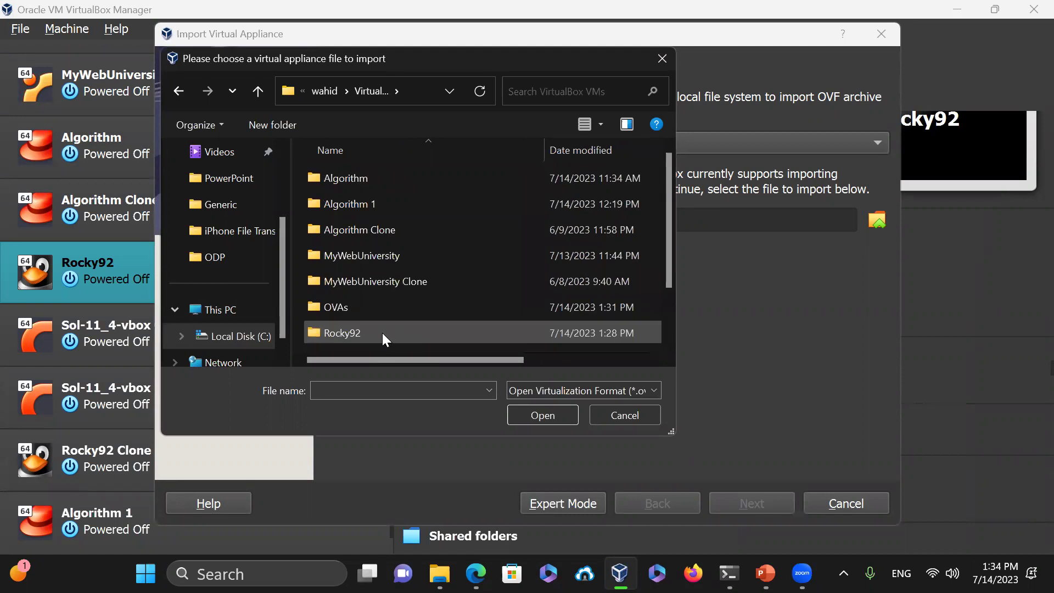
{"action": "double_click", "coordinate": [342, 305]}
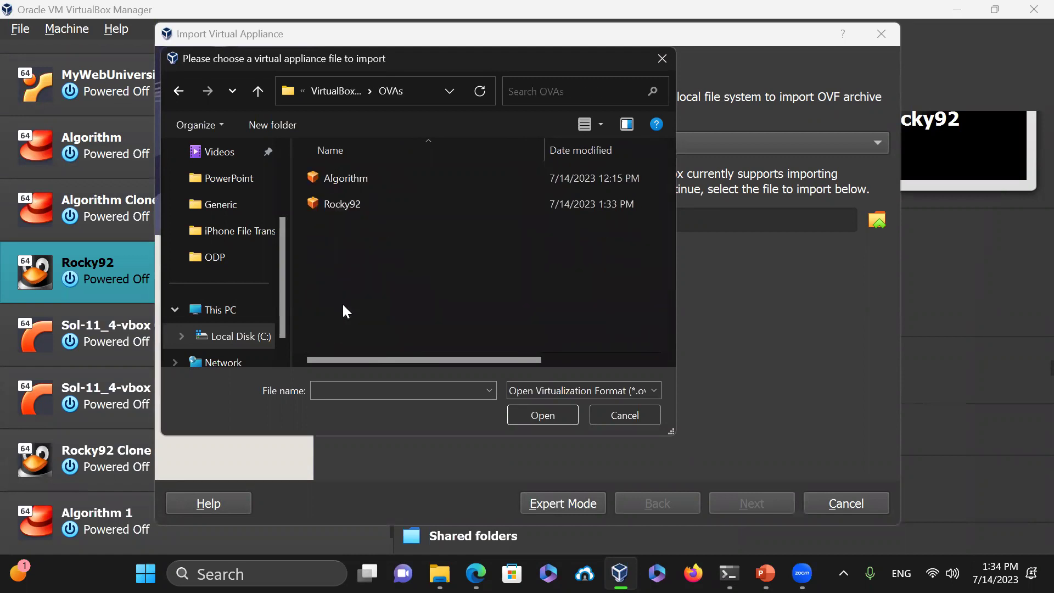
{"action": "left_click", "coordinate": [354, 203]}
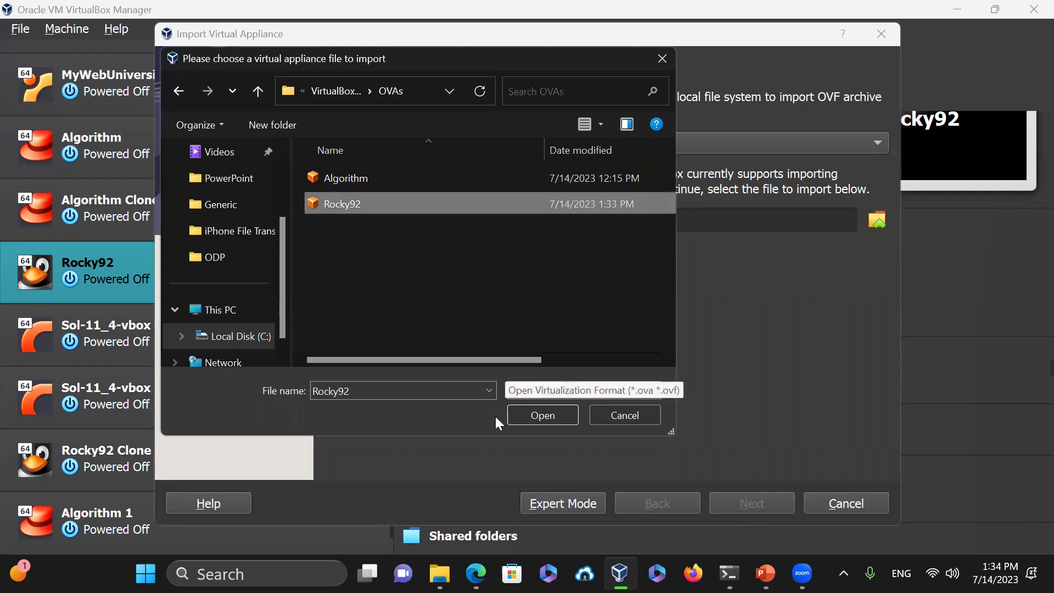
{"action": "left_click", "coordinate": [557, 413]}
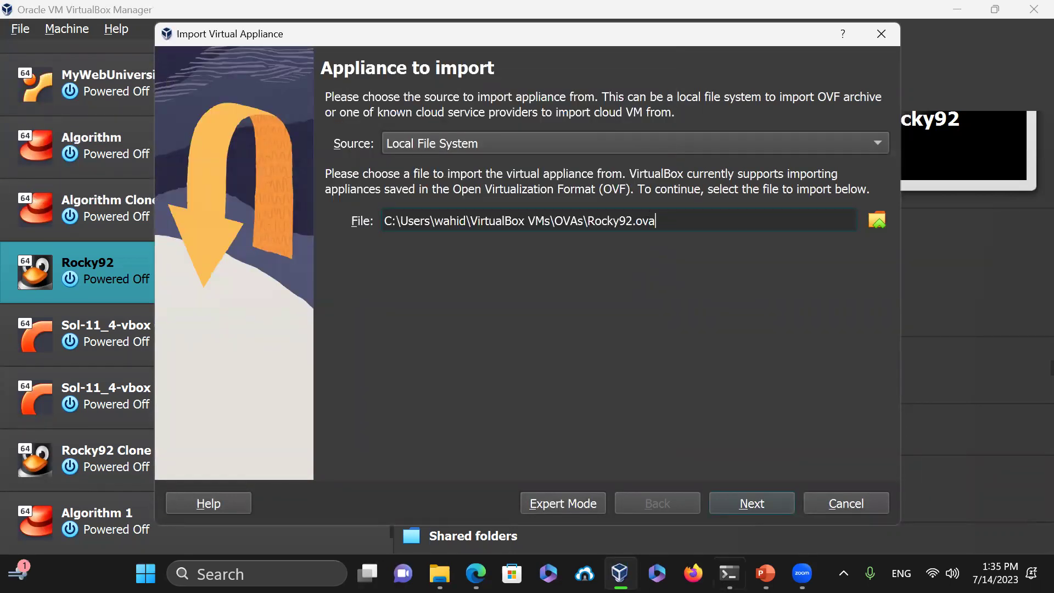
Check the Rocky92.ova entry in the Command Prompt listing, then return to the import wizard
{"action": "left_click", "coordinate": [728, 572]}
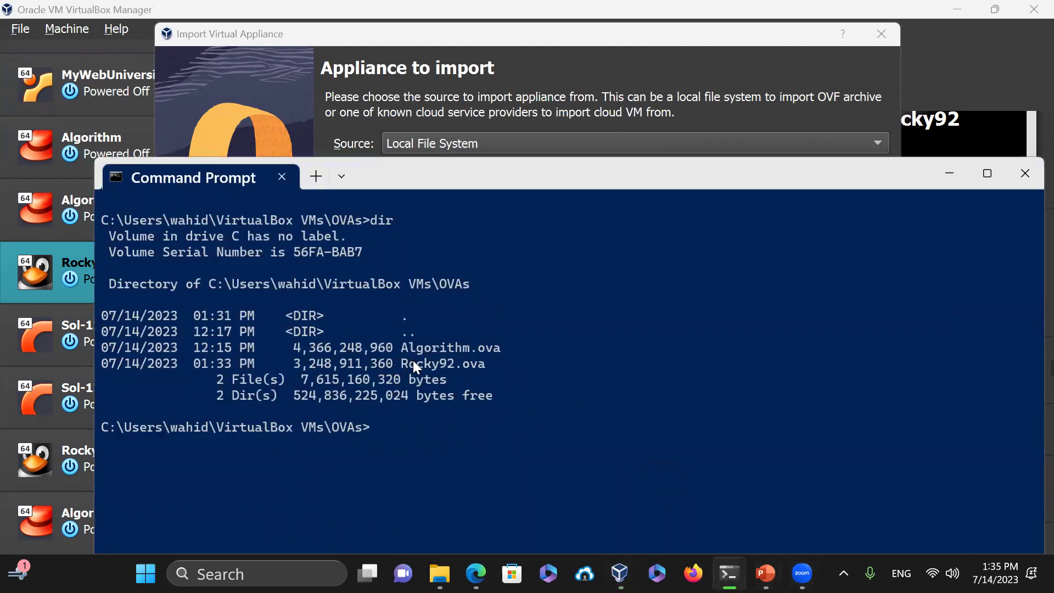
{"action": "left_click_drag", "start_coordinate": [409, 360], "coordinate": [473, 364]}
{"action": "left_click", "coordinate": [947, 166]}
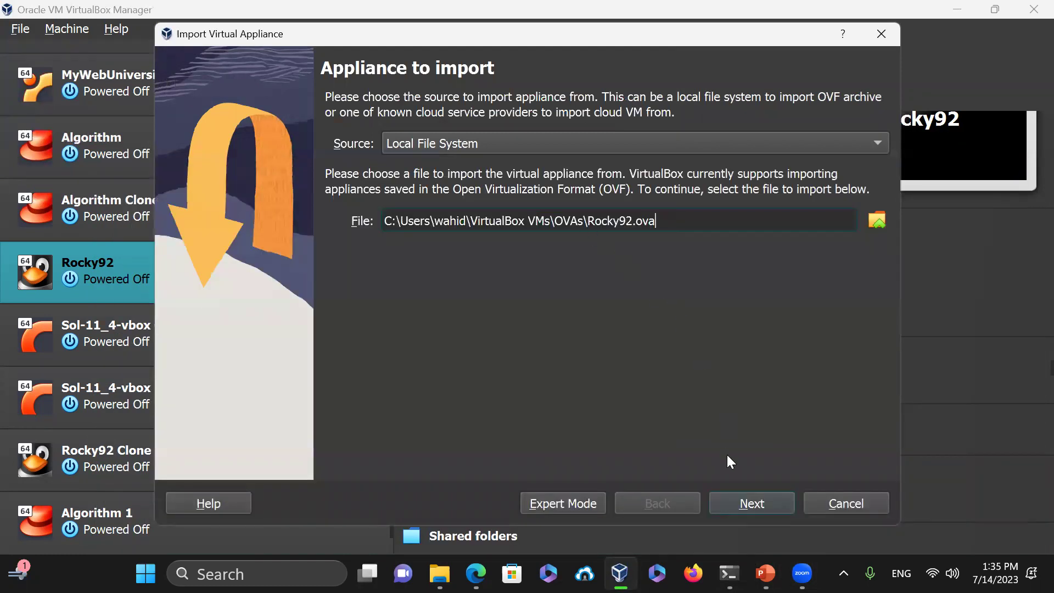
Review the appliance settings and import the machine under the suggested name Rocky92 1 with the default options
{"action": "left_click", "coordinate": [751, 502]}
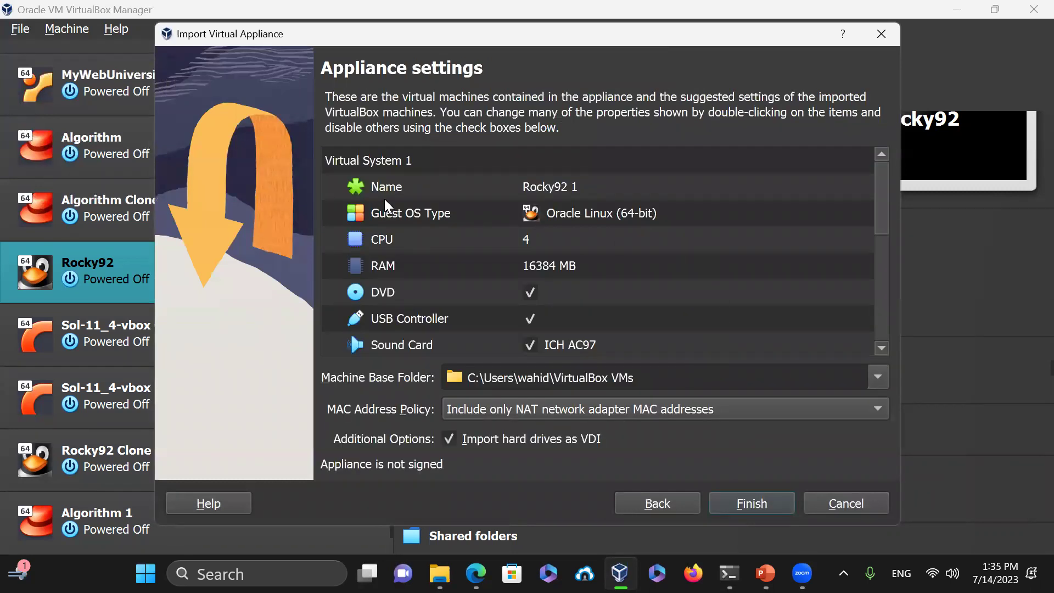
{"action": "left_click", "coordinate": [581, 185]}
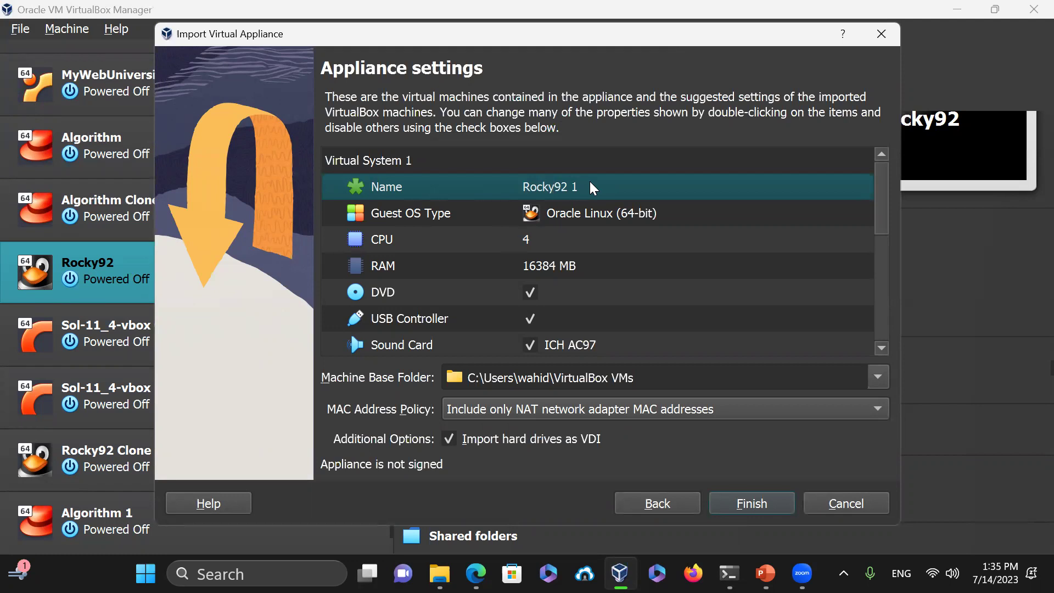
{"action": "left_click", "coordinate": [745, 503]}
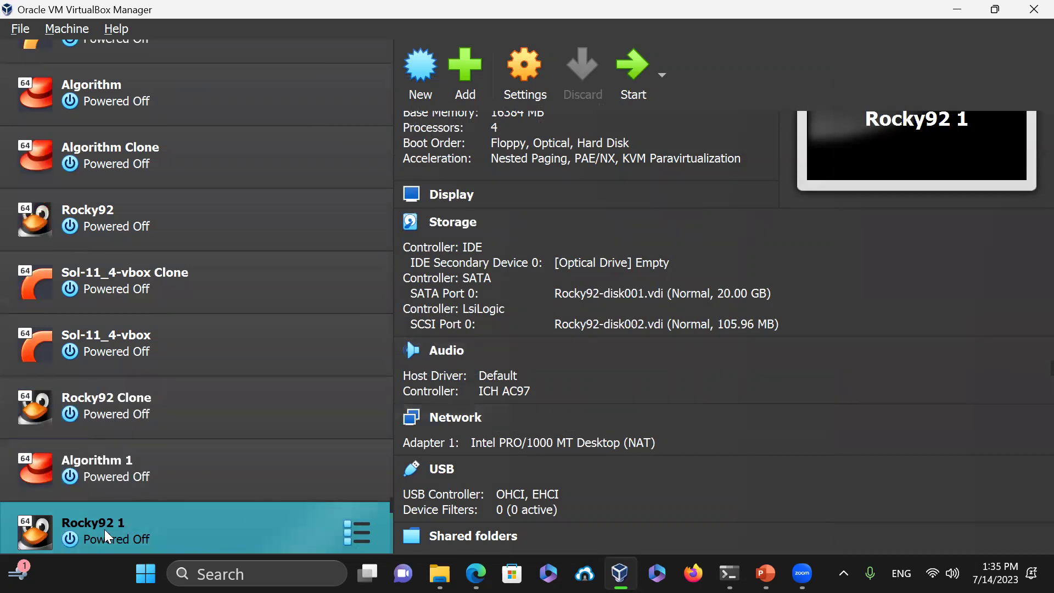
Look at the General settings of the Rocky92 1 virtual machine and close them without changes
{"action": "right_click", "coordinate": [167, 518]}
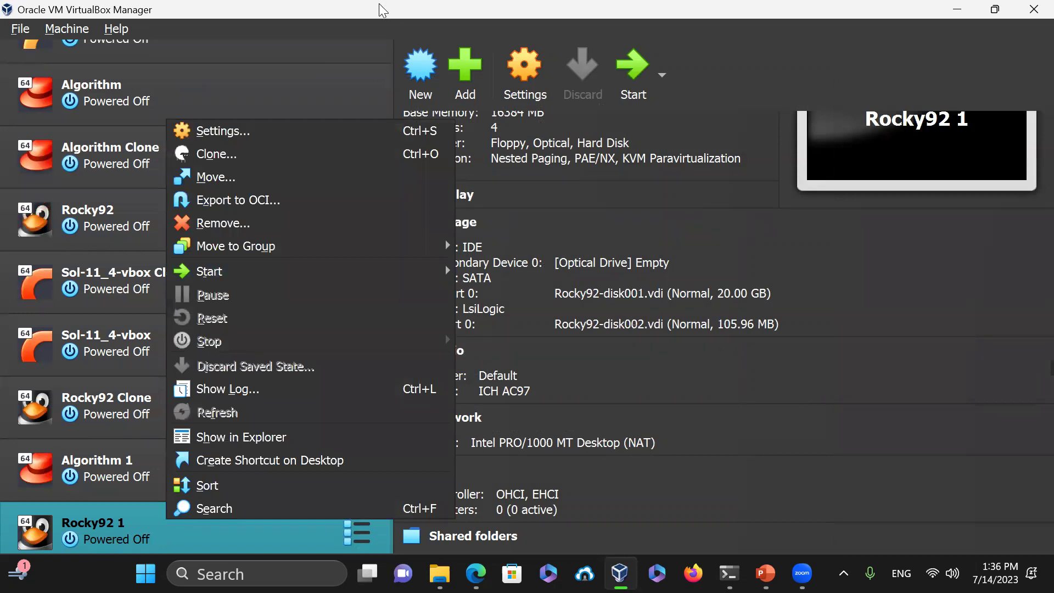
{"action": "left_click", "coordinate": [223, 137]}
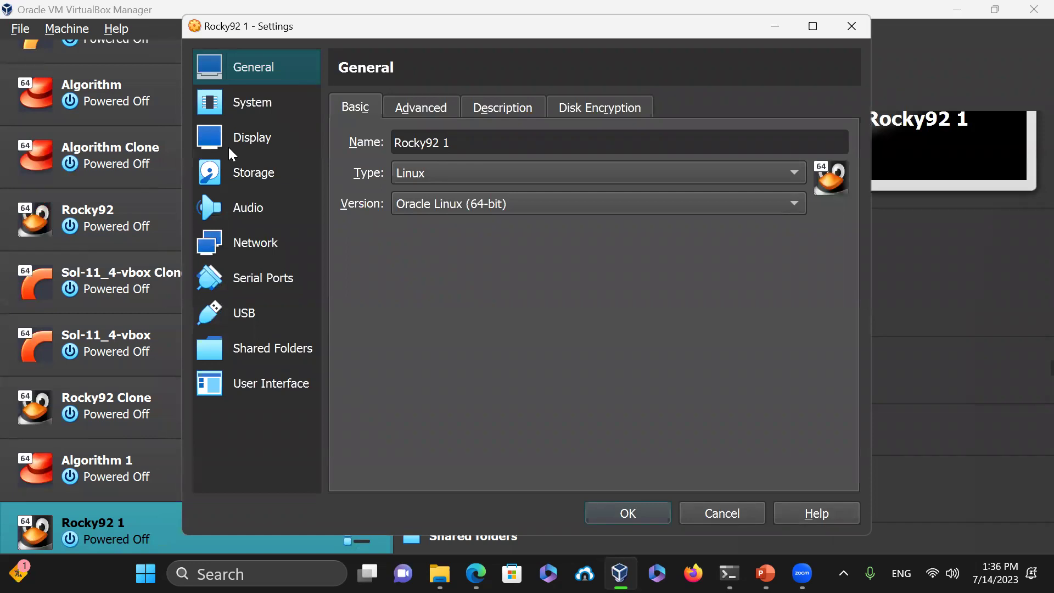
{"action": "left_click", "coordinate": [736, 520]}
{"action": "left_click", "coordinate": [507, 70]}
{"action": "left_click", "coordinate": [850, 28]}
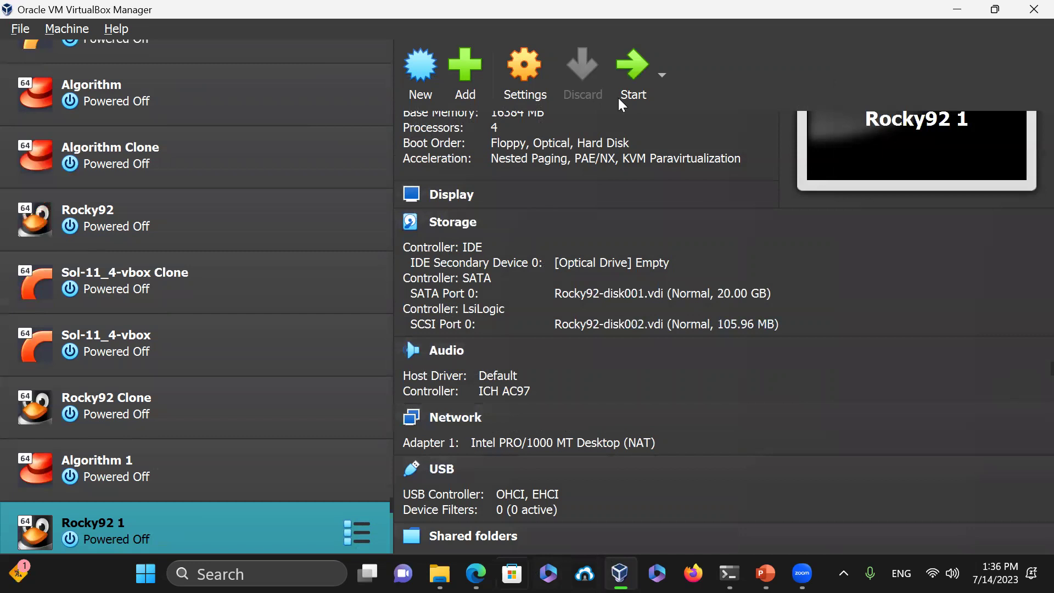
Start the Rocky92 1 virtual machine and log in to the first listed account by entering its password
{"action": "left_click", "coordinate": [629, 77]}
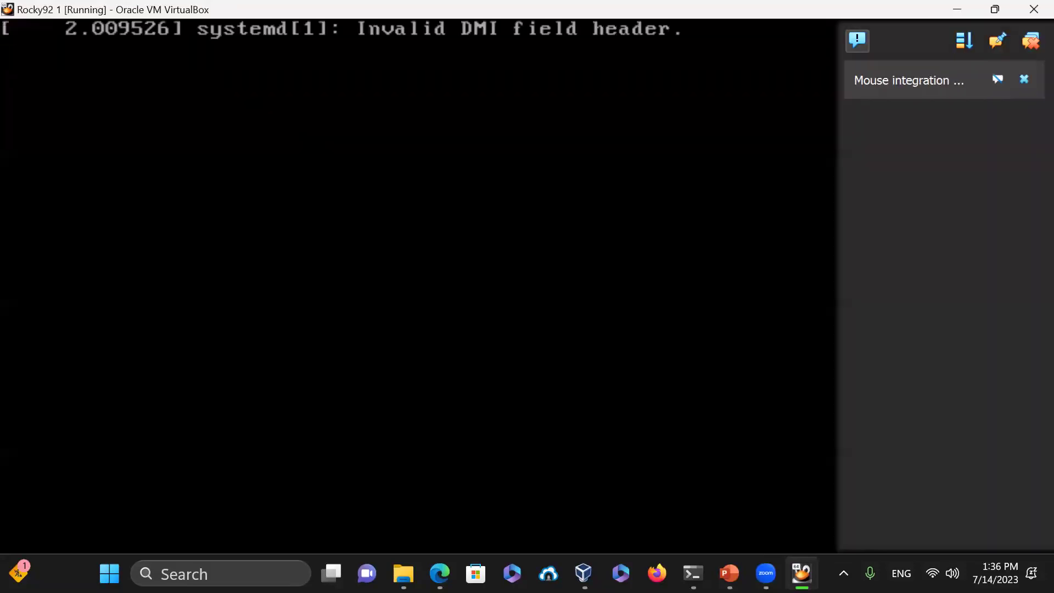
{"action": "left_click", "coordinate": [1025, 78]}
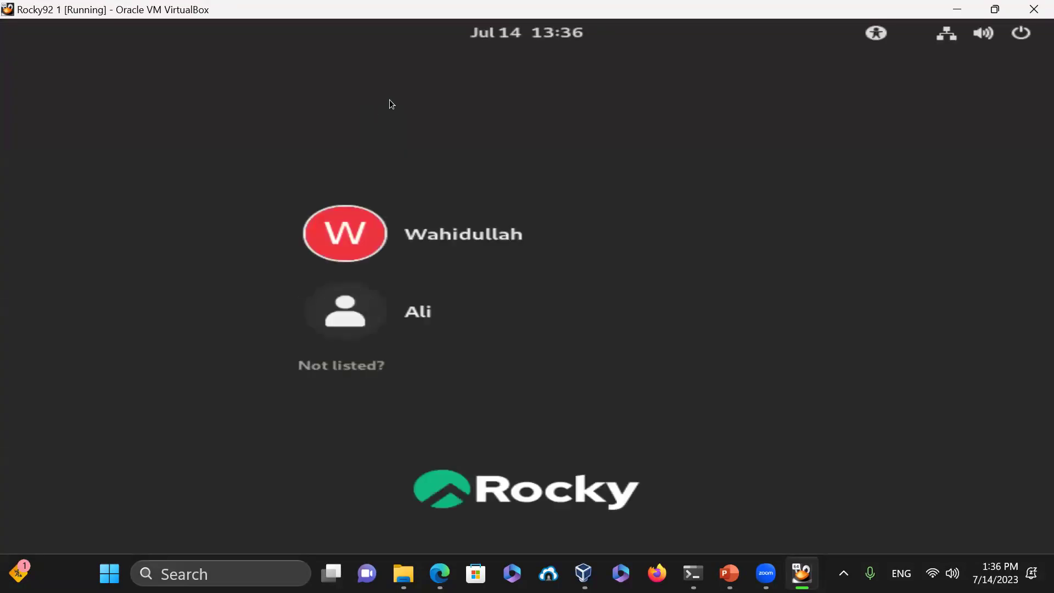
{"action": "left_click", "coordinate": [469, 225]}
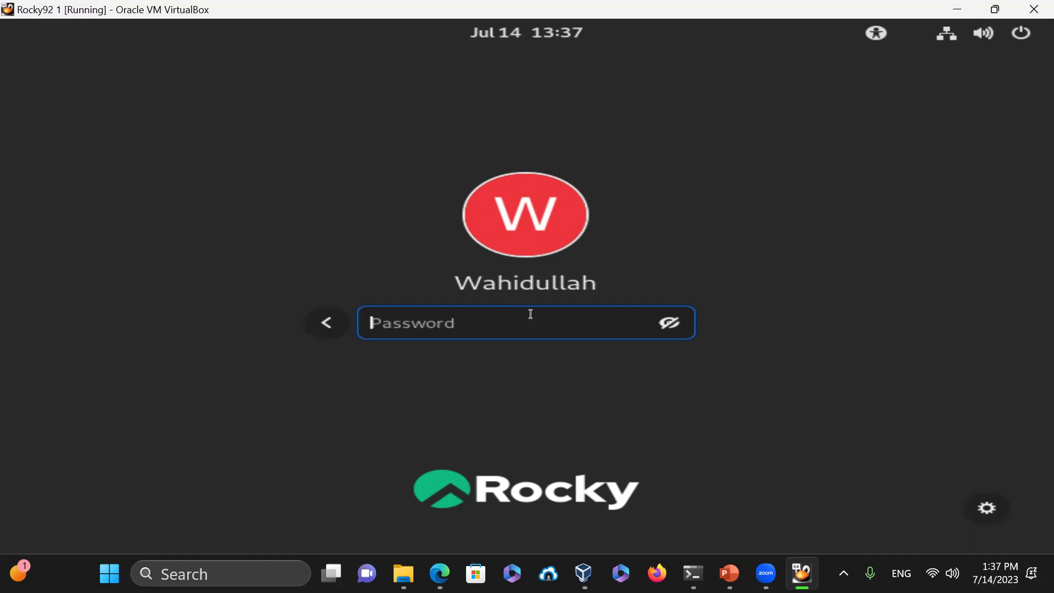
{"action": "type", "text": "****"}
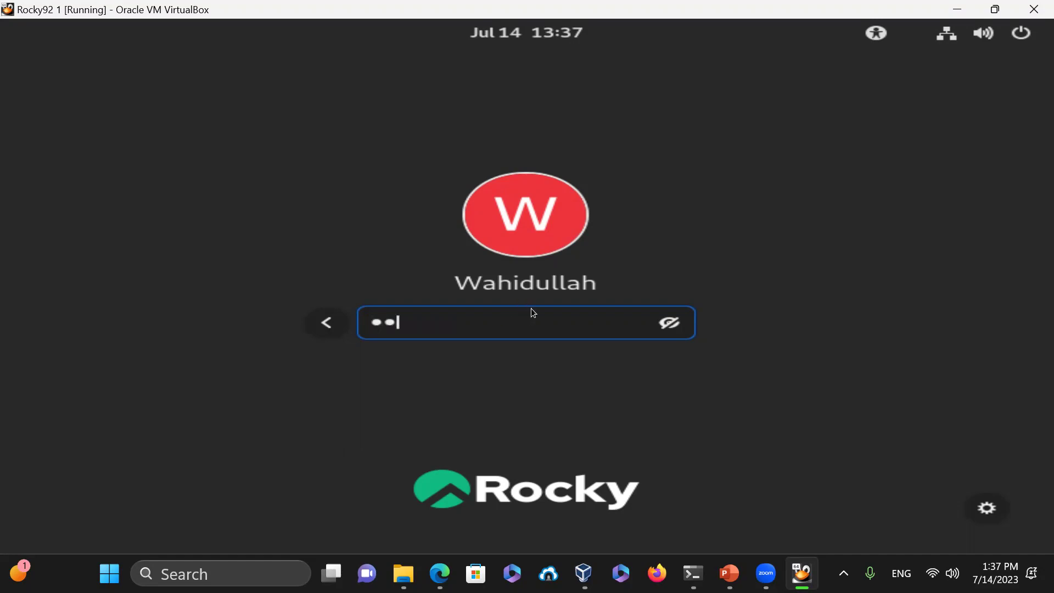
{"action": "type", "text": "*****"}
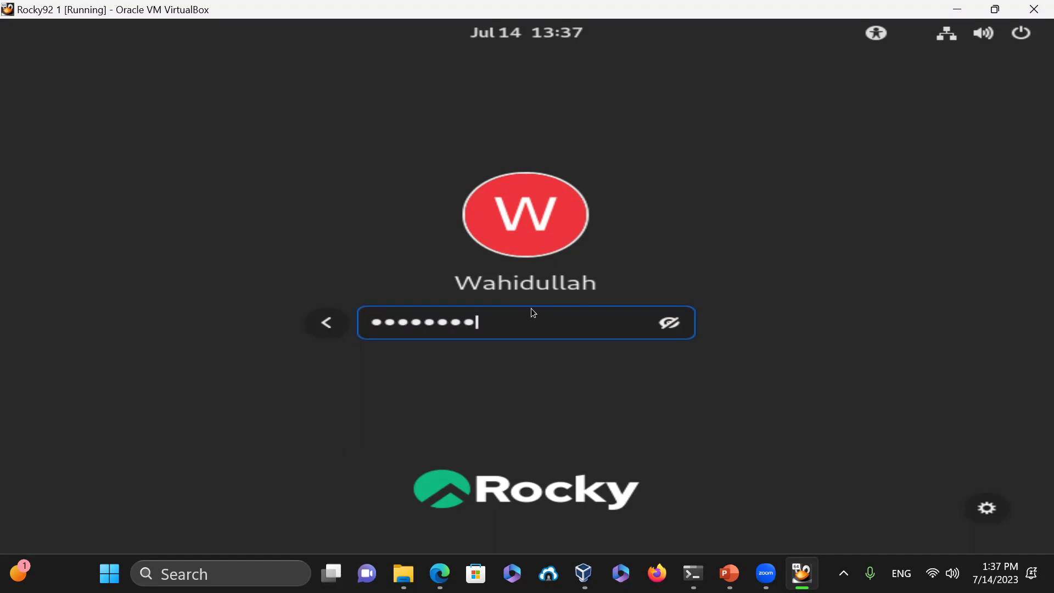
{"action": "type", "text": "**"}
{"action": "key", "text": "Return"}
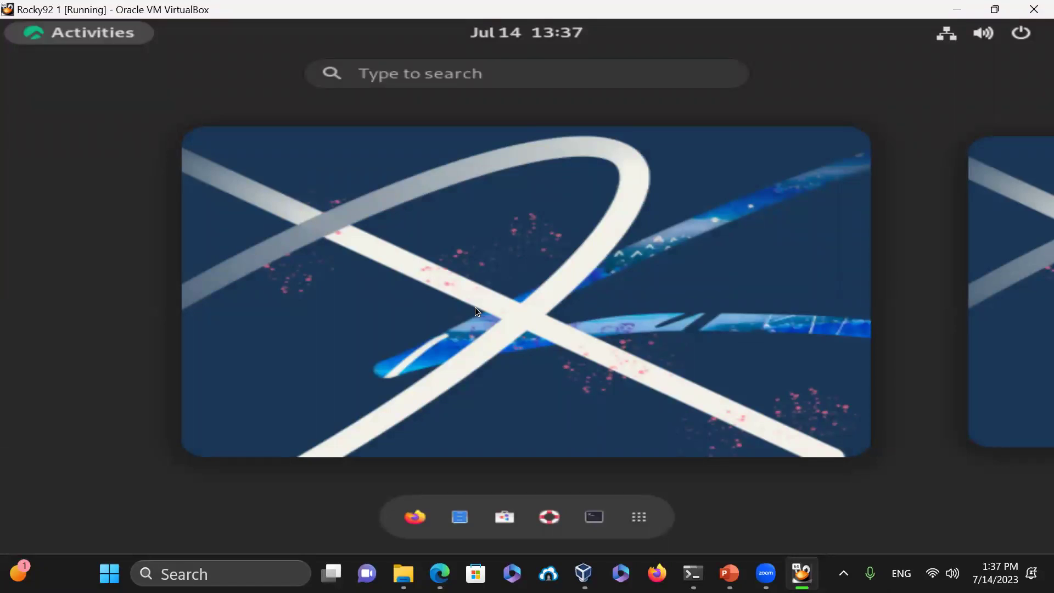
Open a Terminal in the guest and check the system with hostname and cat /etc/os-release
{"action": "left_click", "coordinate": [597, 518]}
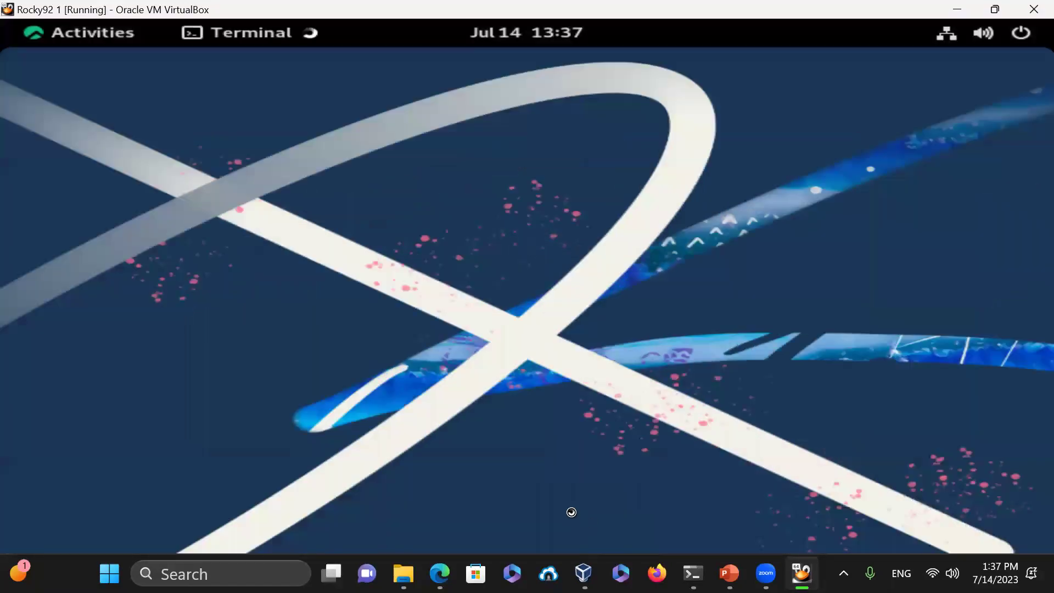
{"action": "type", "text": "hostname"}
{"action": "key", "text": "Return"}
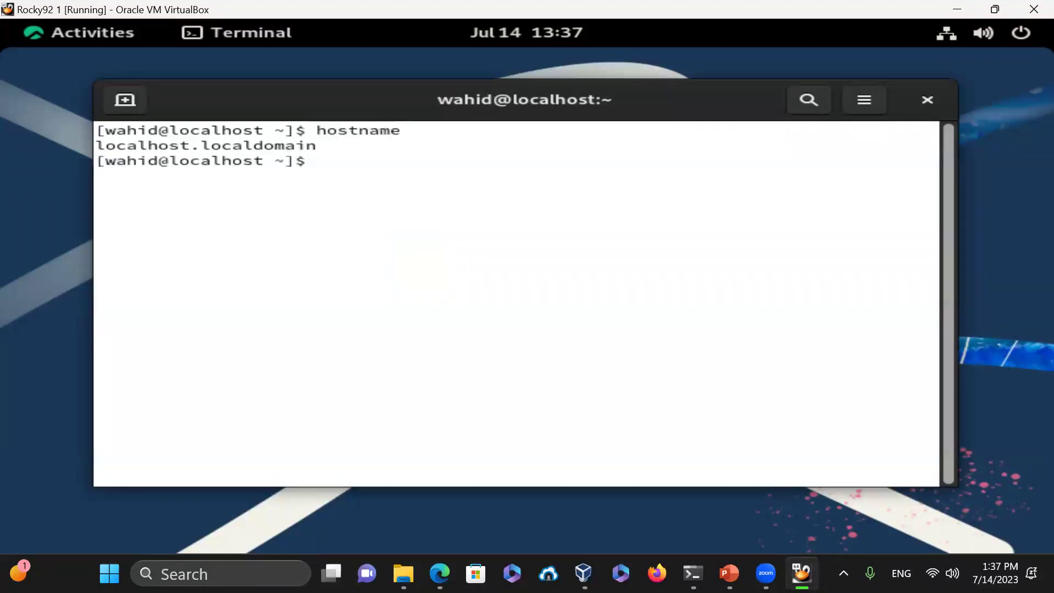
{"action": "type", "text": "cat /etc/os-release"}
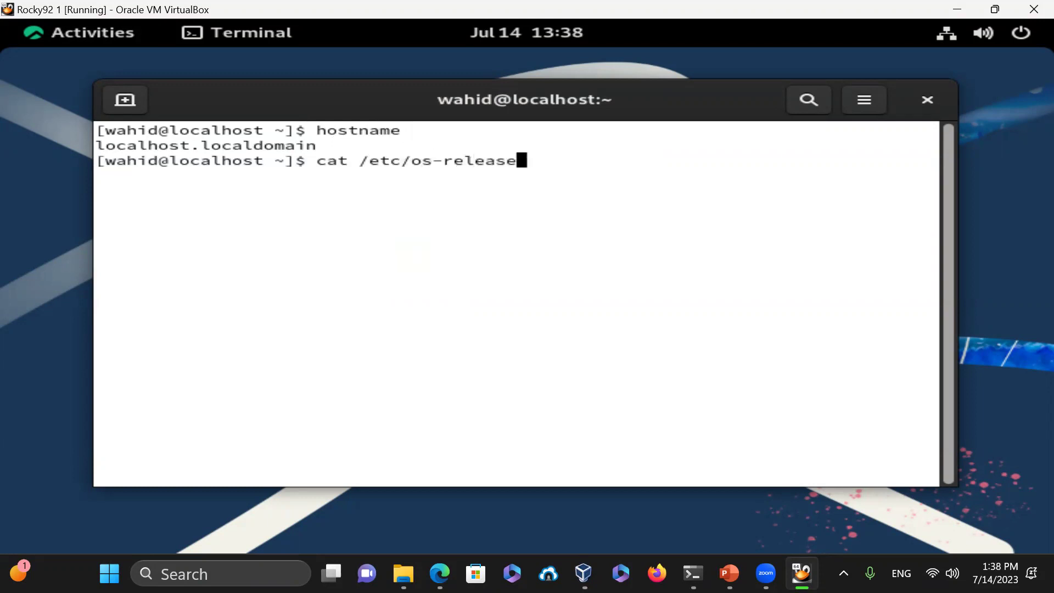
{"action": "key", "text": "Return"}
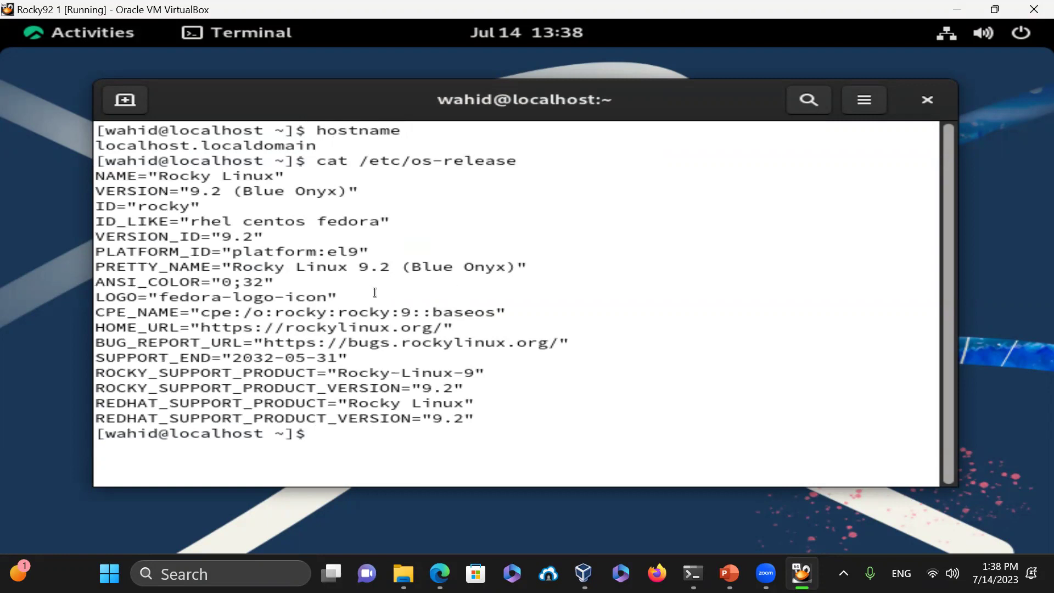
Clear the terminal and display the distribution release with cat /etc/redhat-release
{"action": "left_click_drag", "start_coordinate": [388, 262], "coordinate": [245, 264]}
{"action": "left_click", "coordinate": [788, 184]}
{"action": "type", "text": "clear"}
{"action": "key", "text": "Return"}
{"action": "type", "text": "cat /etc/redhat-rle"}
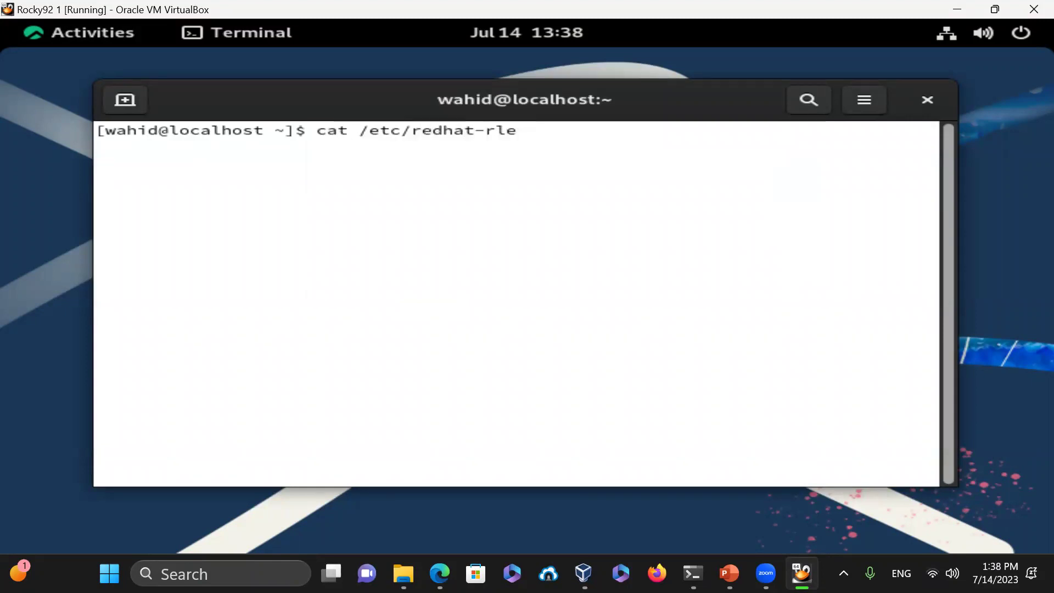
{"action": "key", "text": "BackSpace"}
{"action": "key", "text": "BackSpace"}
{"action": "type", "text": "elease"}
{"action": "key", "text": "Return"}
Check the system information with uname -s, uname -a, uname -o and uname -m
{"action": "type", "text": "uname -s"}
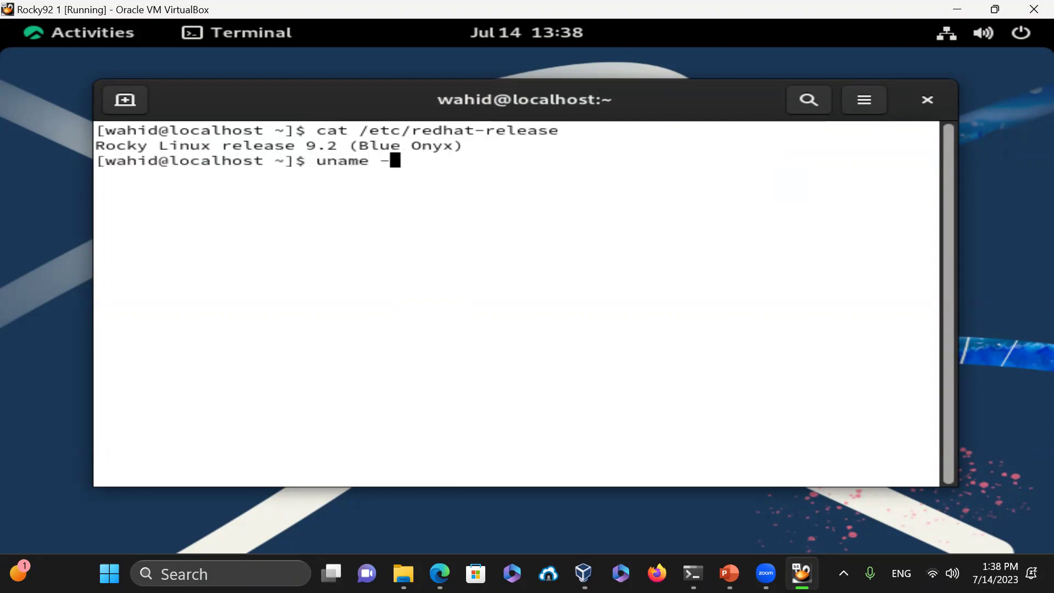
{"action": "key", "text": "Return"}
{"action": "type", "text": "uname -a"}
{"action": "key", "text": "Return"}
{"action": "type", "text": "uname -o"}
{"action": "key", "text": "Return"}
{"action": "type", "text": "uname "}
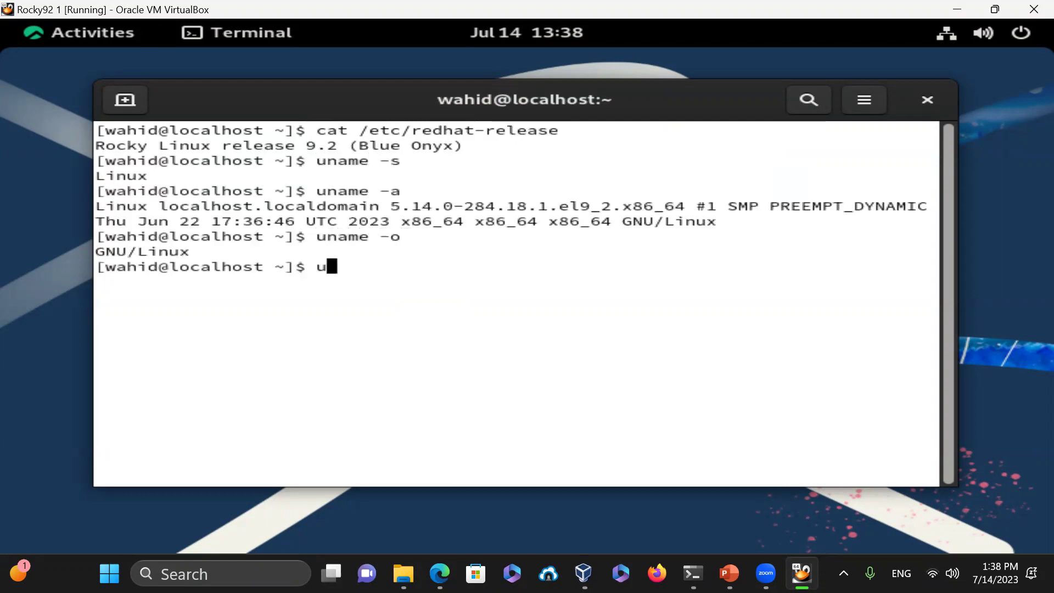
{"action": "type", "text": "-m"}
{"action": "key", "text": "Return"}
Query the processor type and kernel details with uname -p, uname -r and uname --kernel-name
{"action": "type", "text": "uname -"}
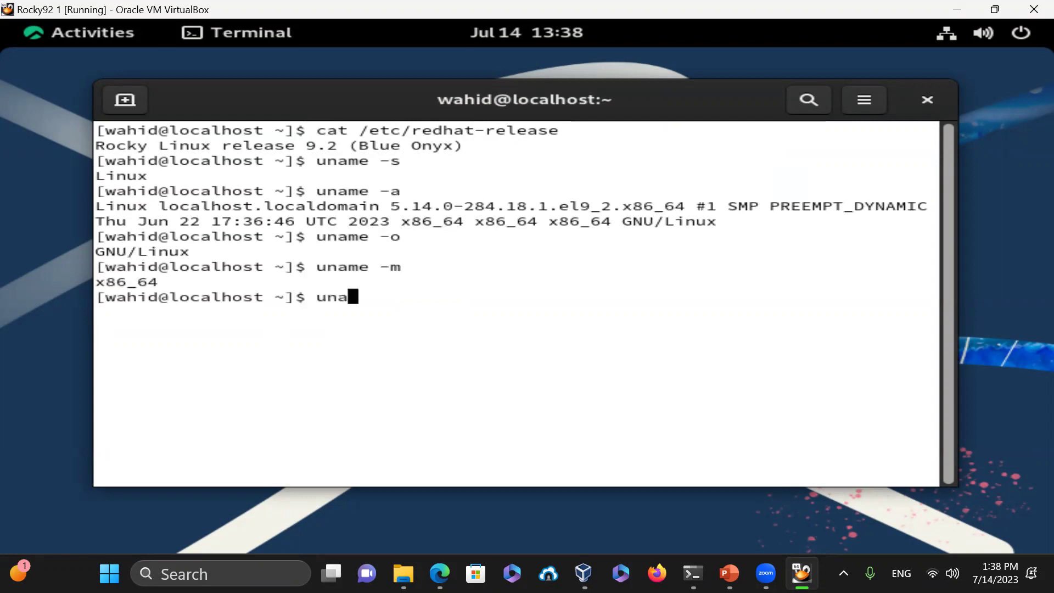
{"action": "type", "text": "p"}
{"action": "key", "text": "Return"}
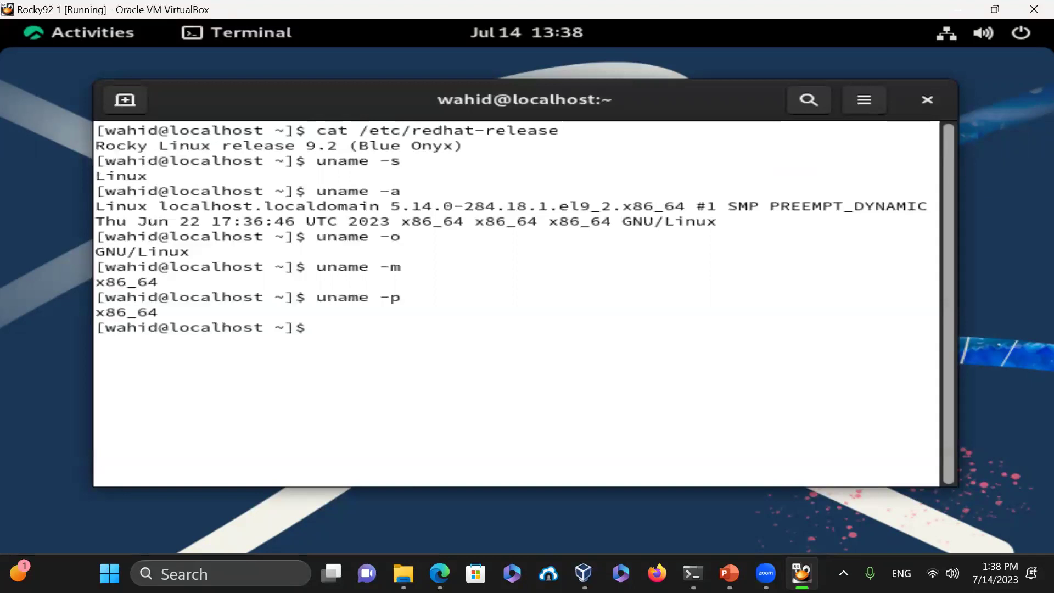
{"action": "key", "text": "Up"}
{"action": "key", "text": "BackSpace"}
{"action": "type", "text": "r"}
{"action": "key", "text": "Return"}
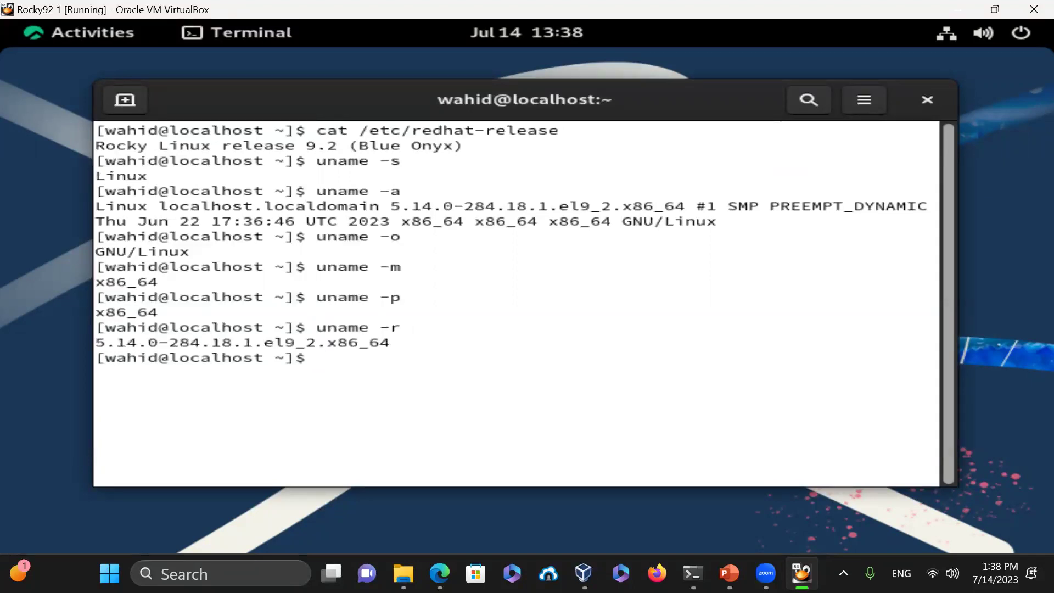
{"action": "type", "text": "uname --kernel-name"}
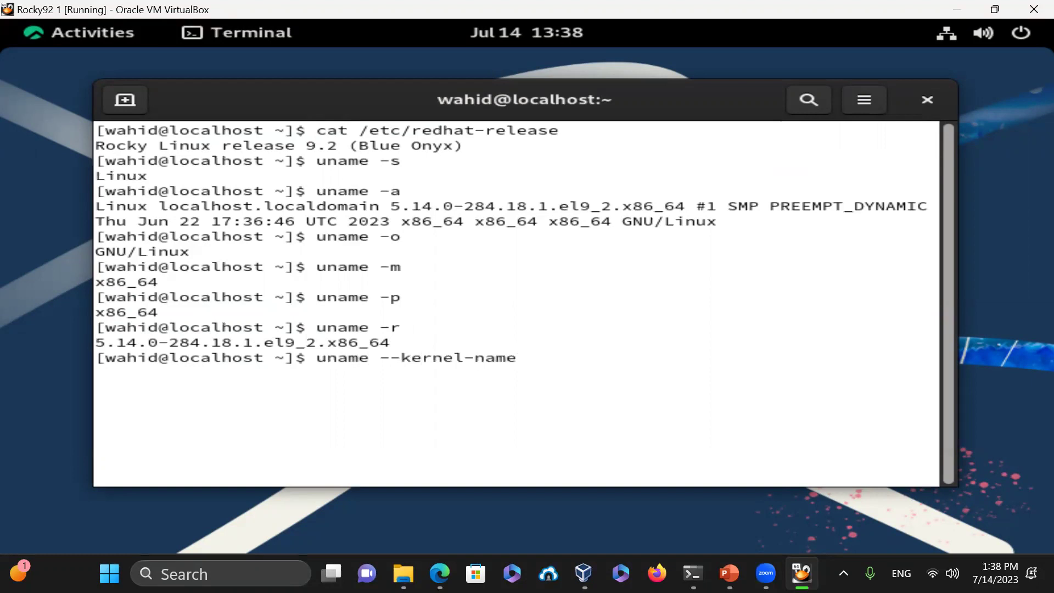
{"action": "key", "text": "Return"}
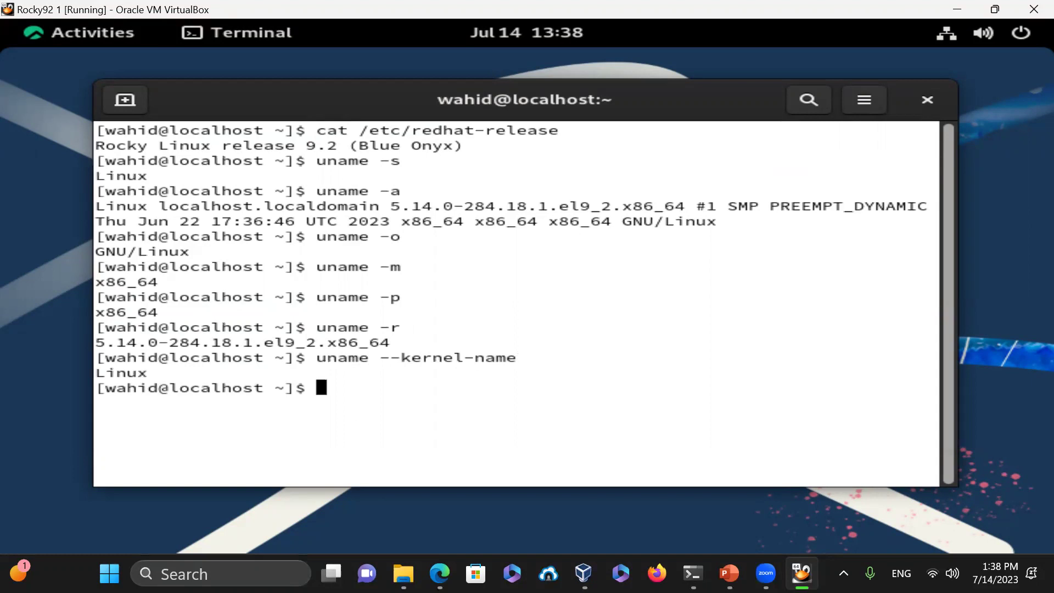
Display the contents of /etc/redhat-release once more with cat
{"action": "type", "text": "cat /etc/"}
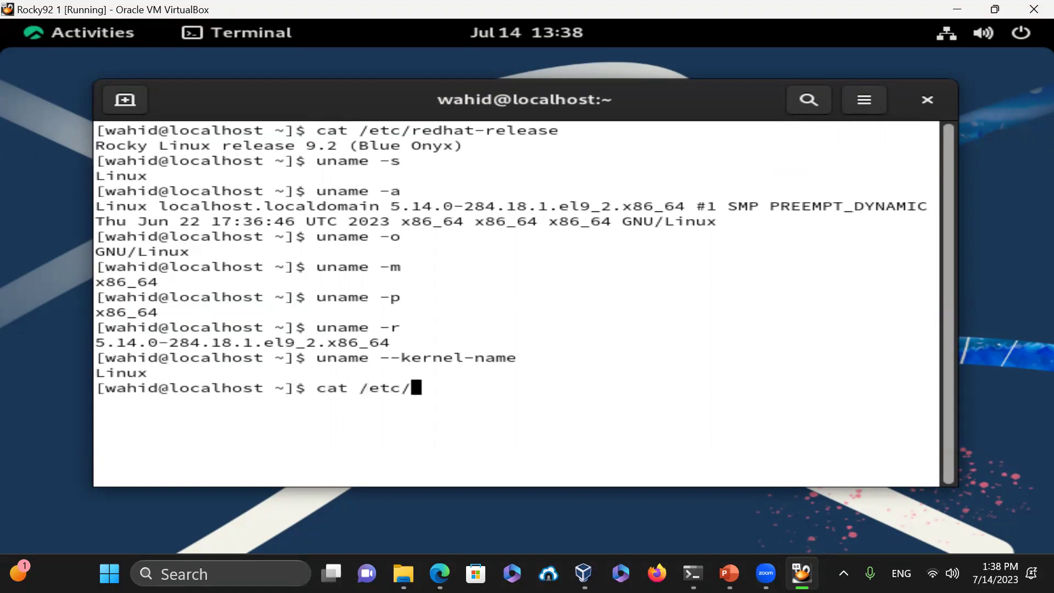
{"action": "type", "text": "redhat-rle"}
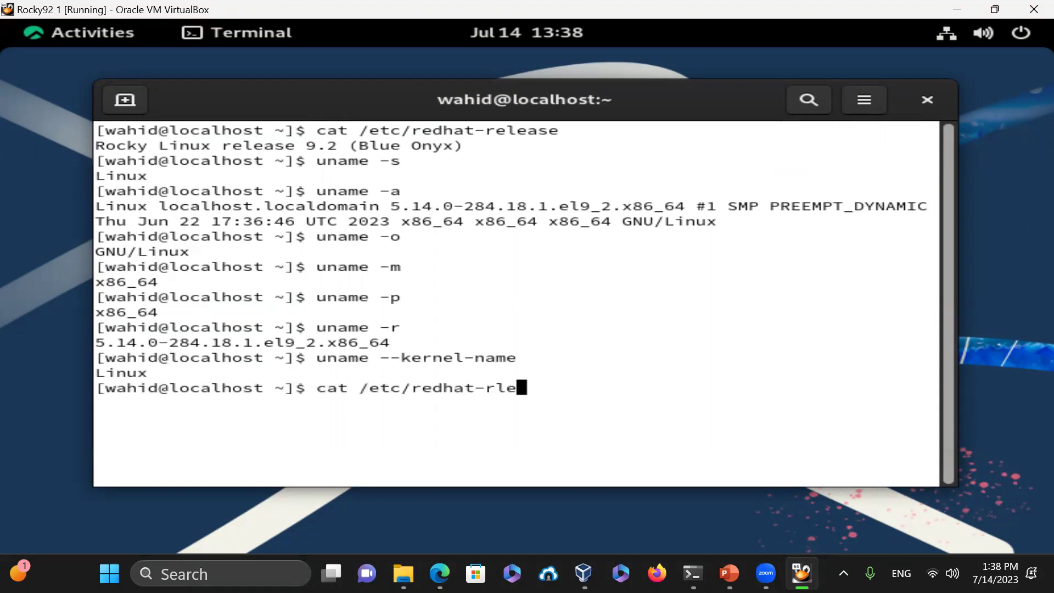
{"action": "key", "text": "BackSpace"}
{"action": "key", "text": "BackSpace"}
{"action": "type", "text": "e"}
{"action": "type", "text": "se"}
{"action": "key", "text": "Return"}
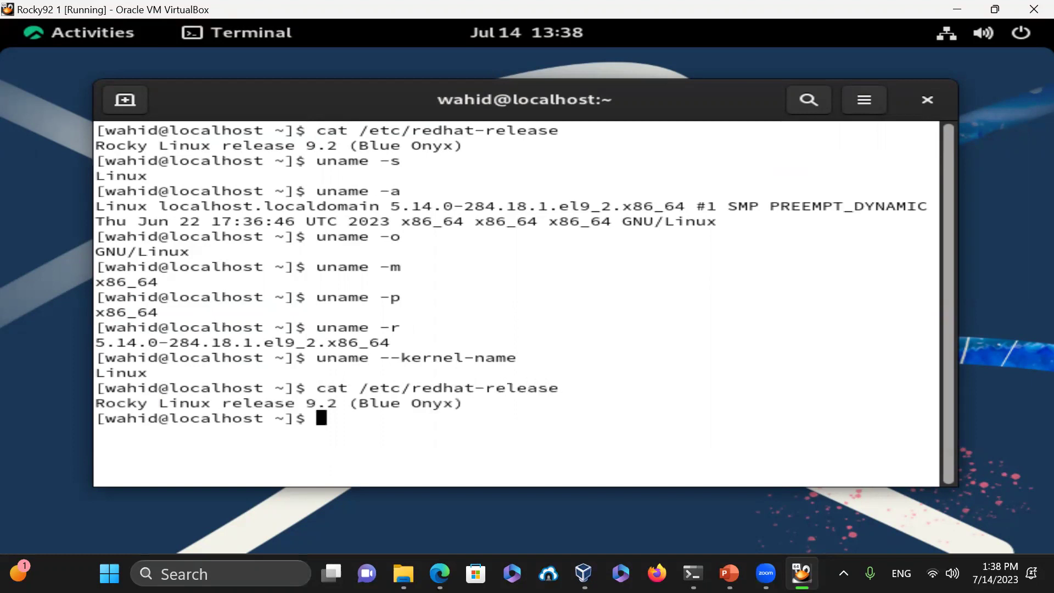
Reuse the last cat command with the file changed to /etc/os-release and run it
{"action": "key", "text": "Up"}
{"action": "key", "text": "Left"}
{"action": "key", "text": "Left"}
{"action": "key", "text": "Left"}
{"action": "key", "text": "Left"}
{"action": "key", "text": "Left"}
{"action": "key", "text": "Left"}
{"action": "key", "text": "Left"}
{"action": "key", "text": "Left"}
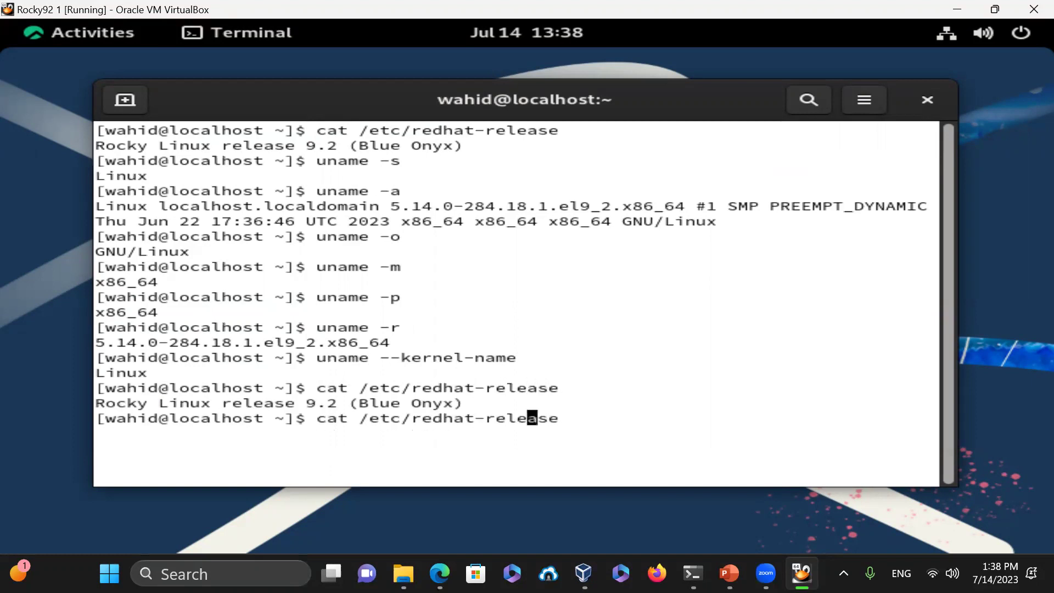
{"action": "key", "text": "BackSpace"}
{"action": "key", "text": "BackSpace"}
{"action": "key", "text": "BackSpace"}
{"action": "key", "text": "BackSpace"}
{"action": "key", "text": "BackSpace"}
{"action": "key", "text": "BackSpace"}
{"action": "type", "text": "os"}
{"action": "key", "text": "Return"}
Clear the terminal, test the python3 interpreter with dir() and exit(), and check python --version
{"action": "type", "text": "clear"}
{"action": "key", "text": "Return"}
{"action": "type", "text": "python"}
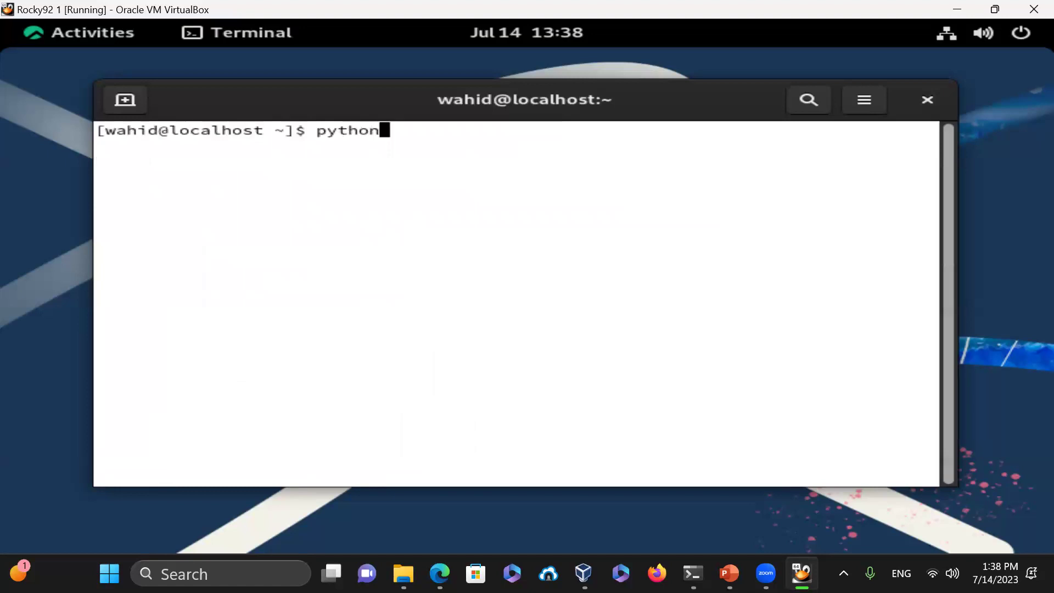
{"action": "type", "text": "3"}
{"action": "key", "text": "Return"}
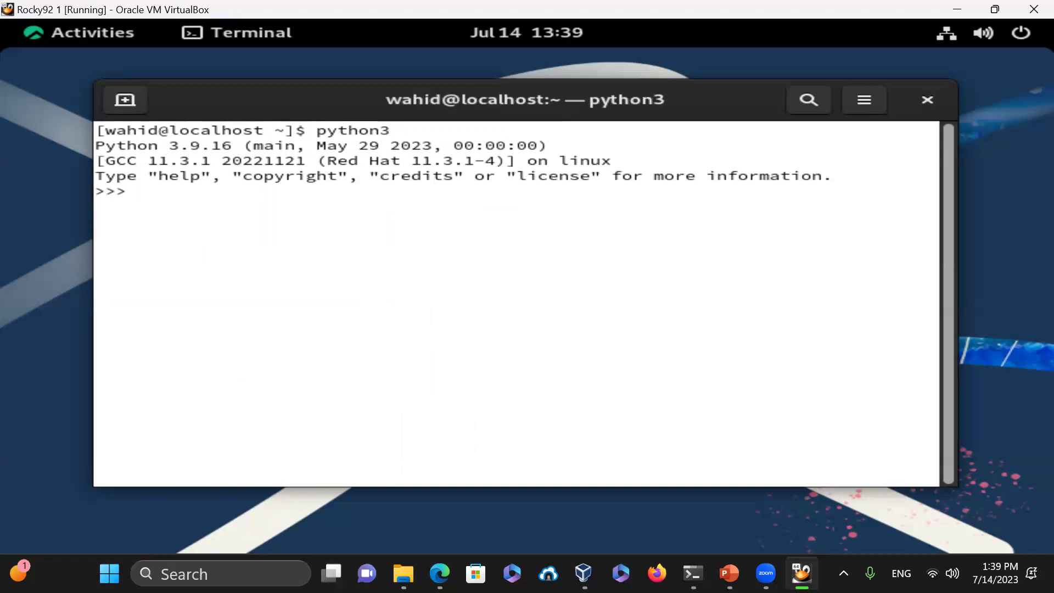
{"action": "type", "text": "dir()"}
{"action": "key", "text": "Return"}
{"action": "type", "text": "exit"}
{"action": "key", "text": "Return"}
{"action": "type", "text": "exit()"}
{"action": "key", "text": "Return"}
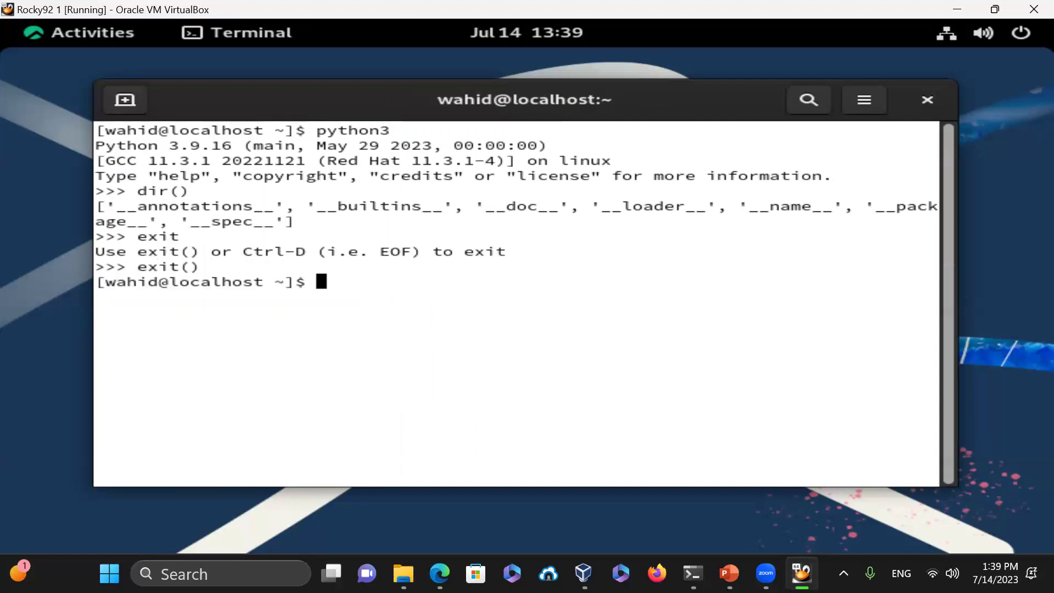
{"action": "type", "text": "python --version"}
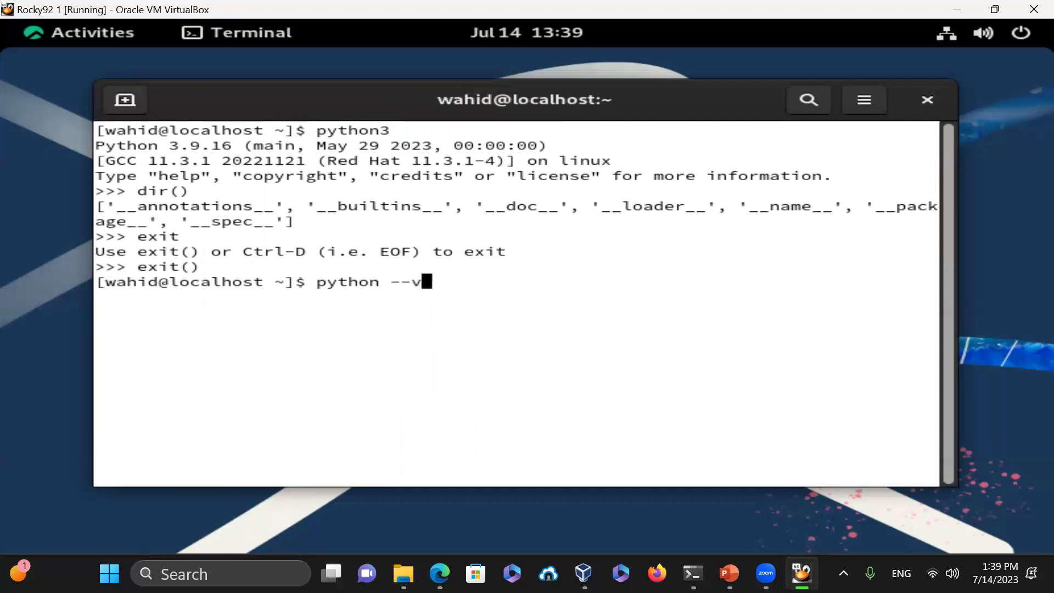
{"action": "key", "text": "Return"}
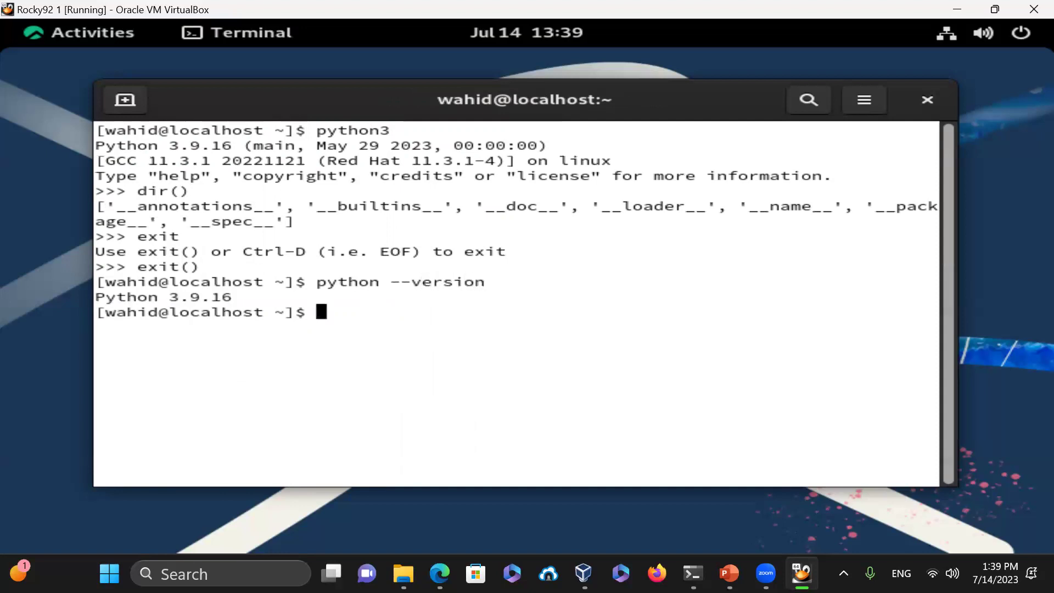
Try pip list, agree to installing the python3-pip package and its changes, and clear the terminal
{"action": "type", "text": "pip list"}
{"action": "key", "text": "Return"}
{"action": "type", "text": "y"}
{"action": "key", "text": "Return"}
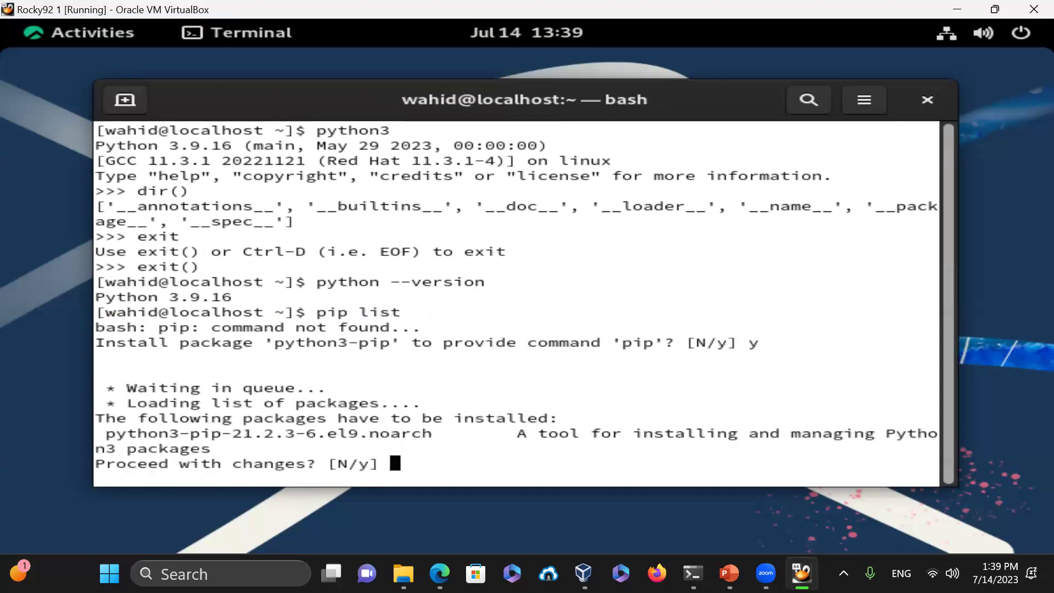
{"action": "type", "text": "y"}
{"action": "key", "text": "Return"}
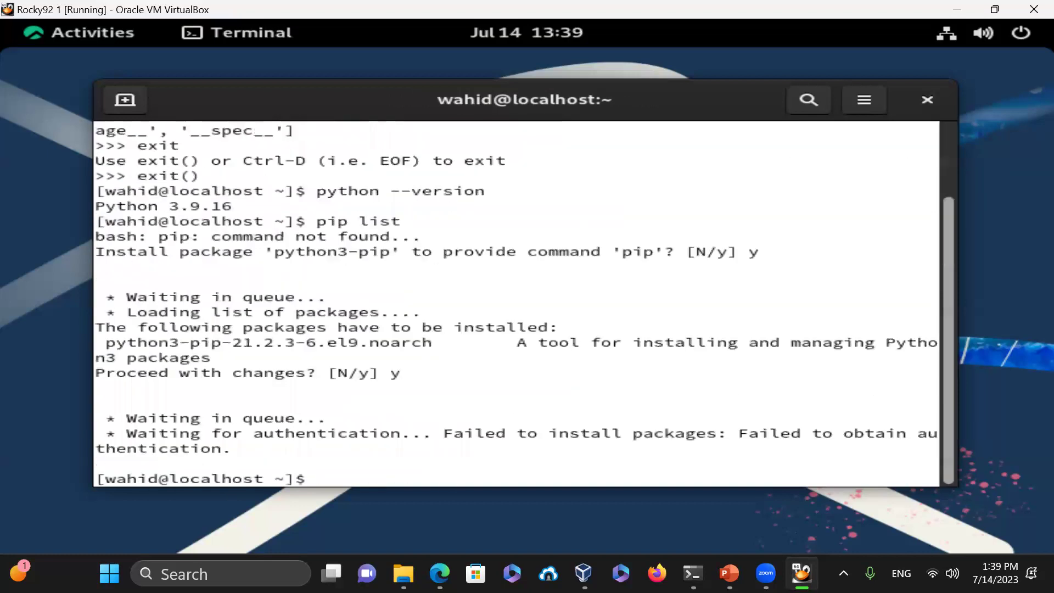
{"action": "type", "text": "clear"}
{"action": "key", "text": "Return"}
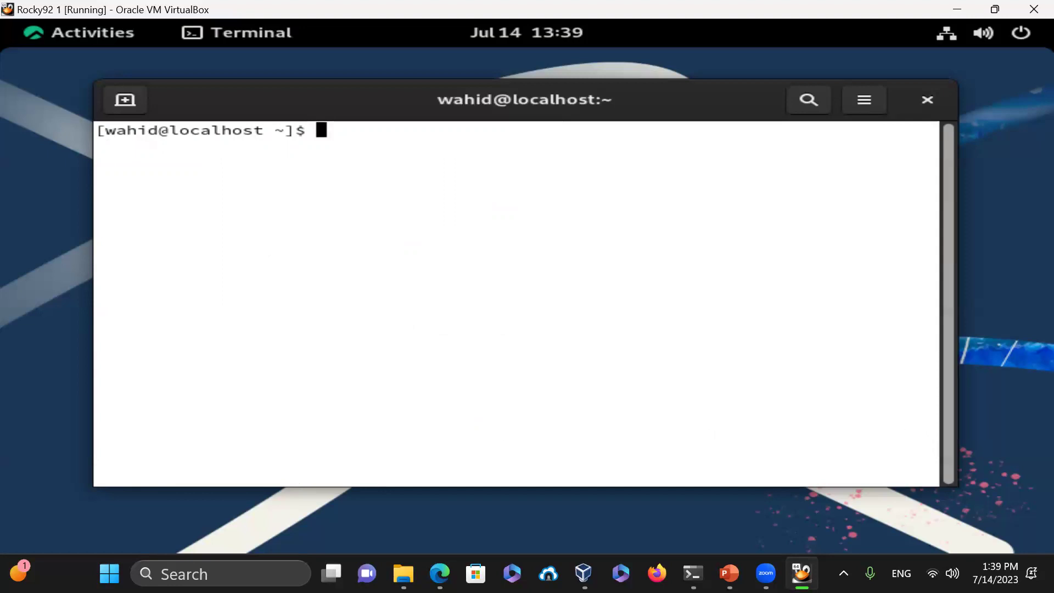
{"action": "type", "text": "sudo "}
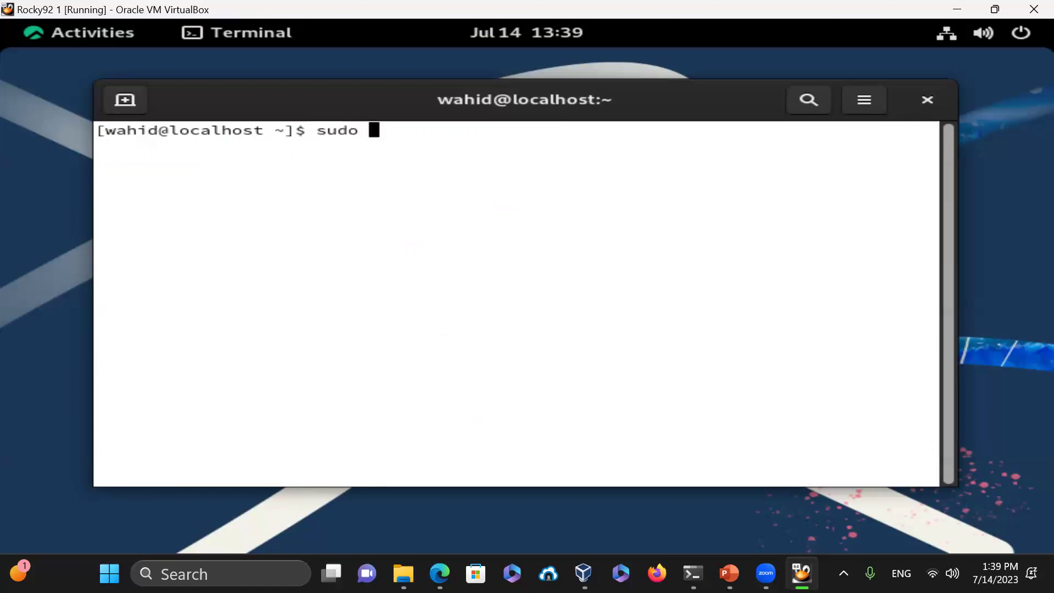
{"action": "type", "text": "dnf install pip"}
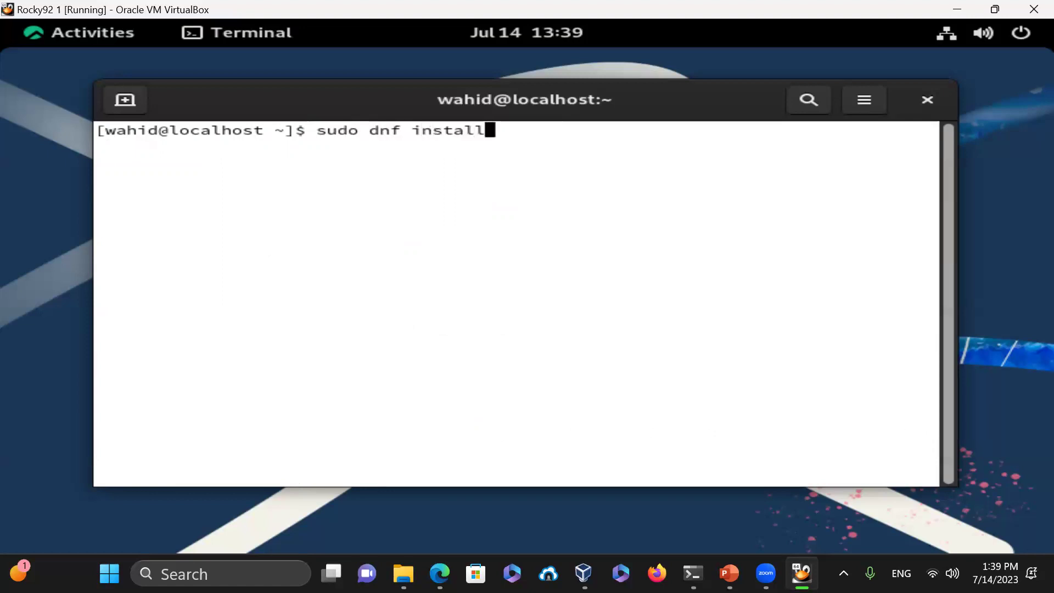
{"action": "key", "text": "BackSpace"}
{"action": "key", "text": "BackSpace"}
{"action": "key", "text": "BackSpace"}
{"action": "key", "text": "BackSpace"}
{"action": "key", "text": "BackSpace"}
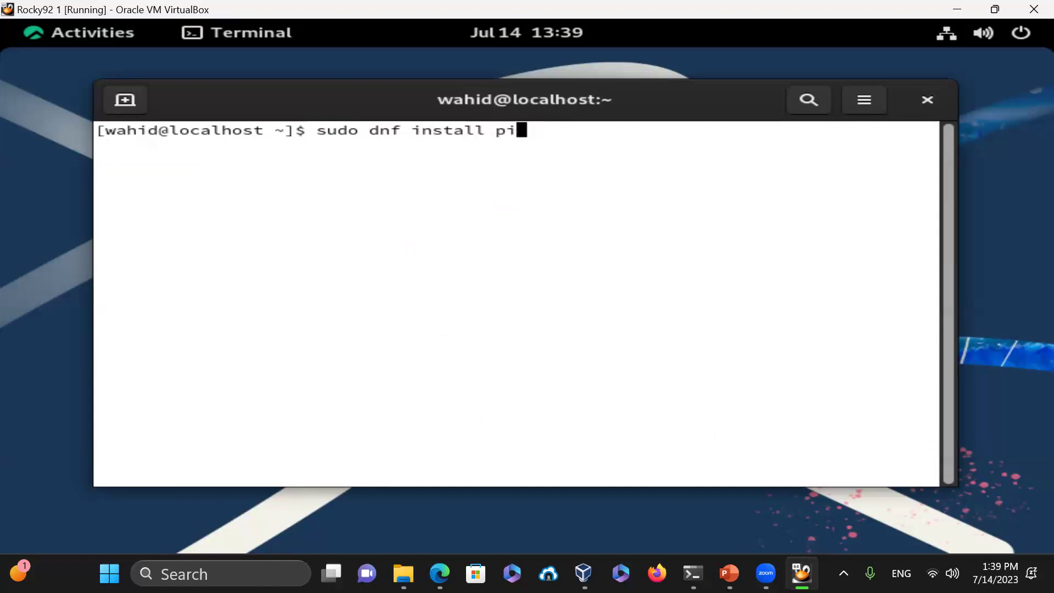
{"action": "key", "text": "BackSpace"}
{"action": "key", "text": "BackSpace"}
{"action": "key", "text": "BackSpace"}
{"action": "key", "text": "BackSpace"}
{"action": "key", "text": "BackSpace"}
{"action": "key", "text": "BackSpace"}
{"action": "key", "text": "BackSpace"}
{"action": "key", "text": "BackSpace"}
{"action": "key", "text": "BackSpace"}
{"action": "key", "text": "BackSpace"}
{"action": "key", "text": "BackSpace"}
{"action": "key", "text": "BackSpace"}
{"action": "key", "text": "BackSpace"}
{"action": "key", "text": "BackSpace"}
{"action": "key", "text": "BackSpace"}
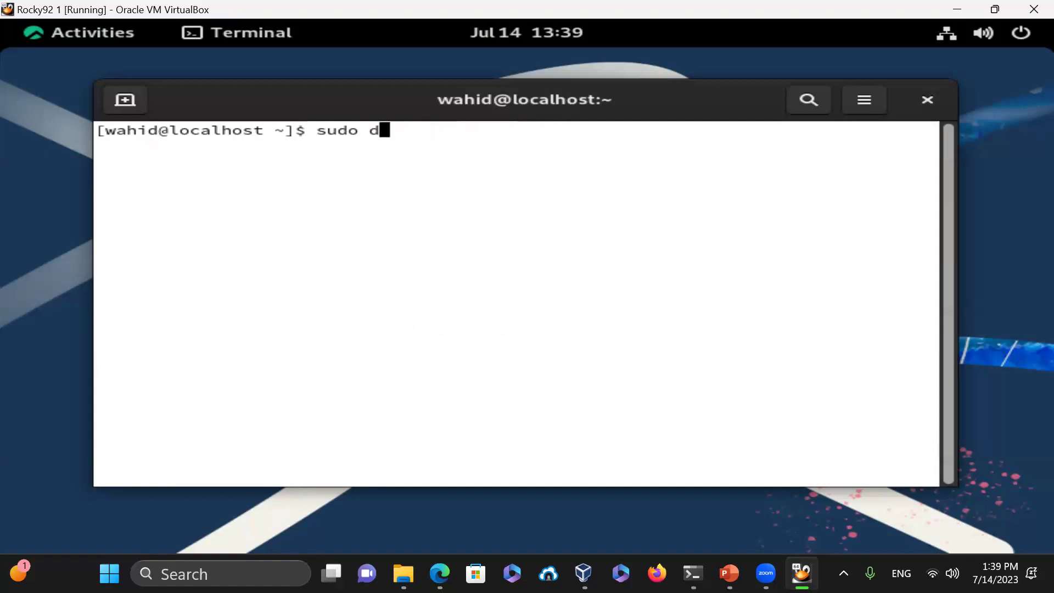
Print the current working directory with pwd and clear the terminal
{"action": "type", "text": "pwd"}
{"action": "key", "text": "Return"}
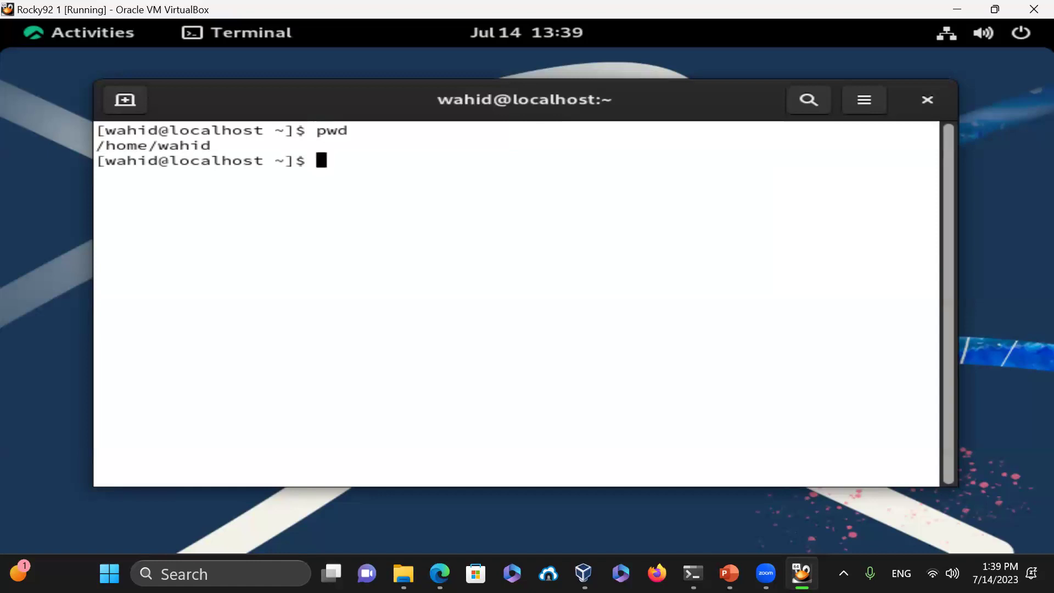
{"action": "type", "text": "clear"}
{"action": "key", "text": "Return"}
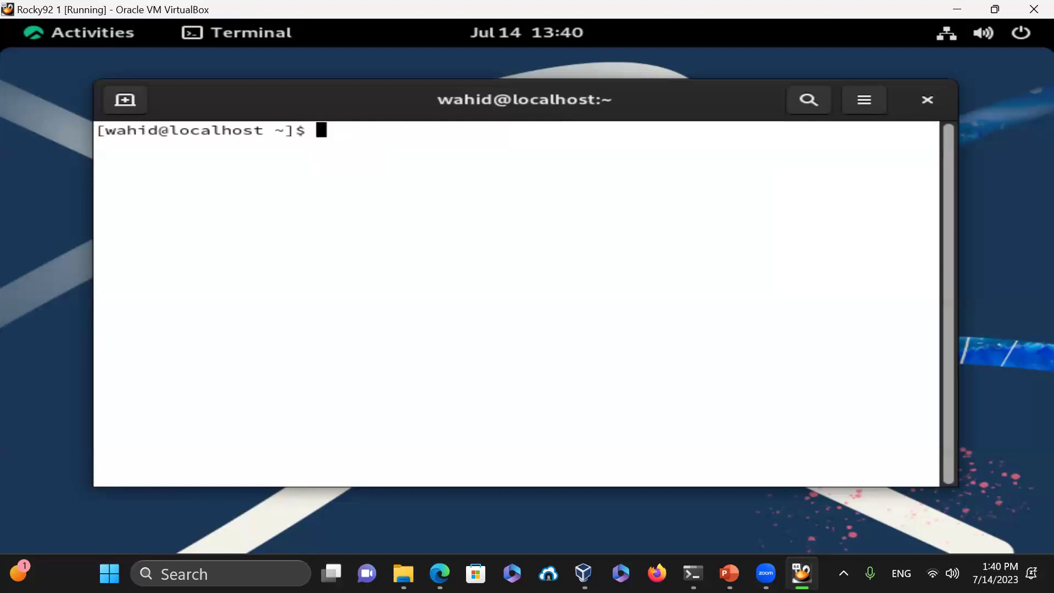
Check the compilers with gcc --version and g++ --version, and exit the terminal
{"action": "type", "text": "gcc --version"}
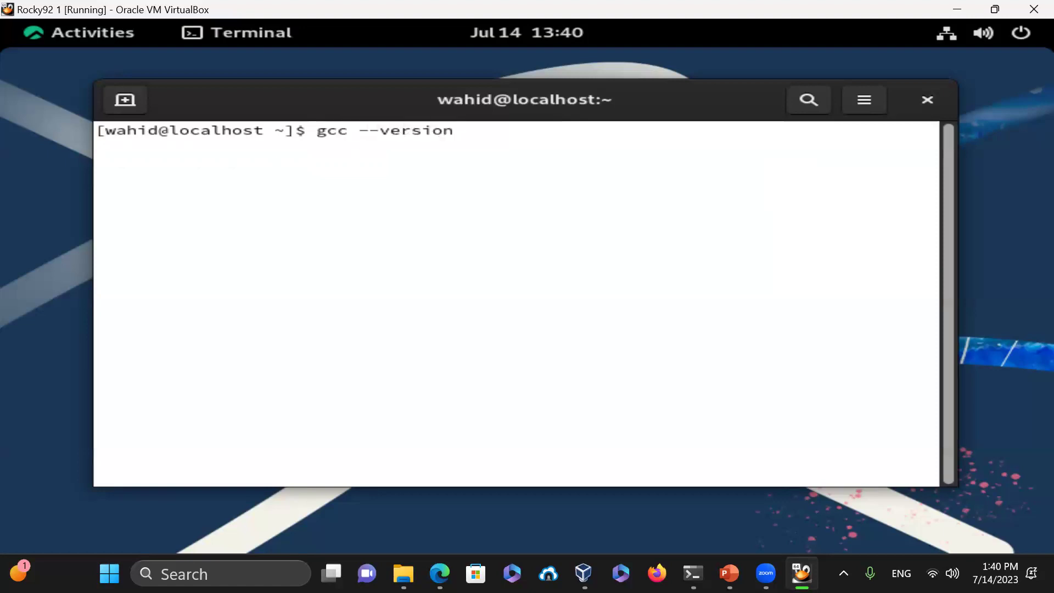
{"action": "key", "text": "Return"}
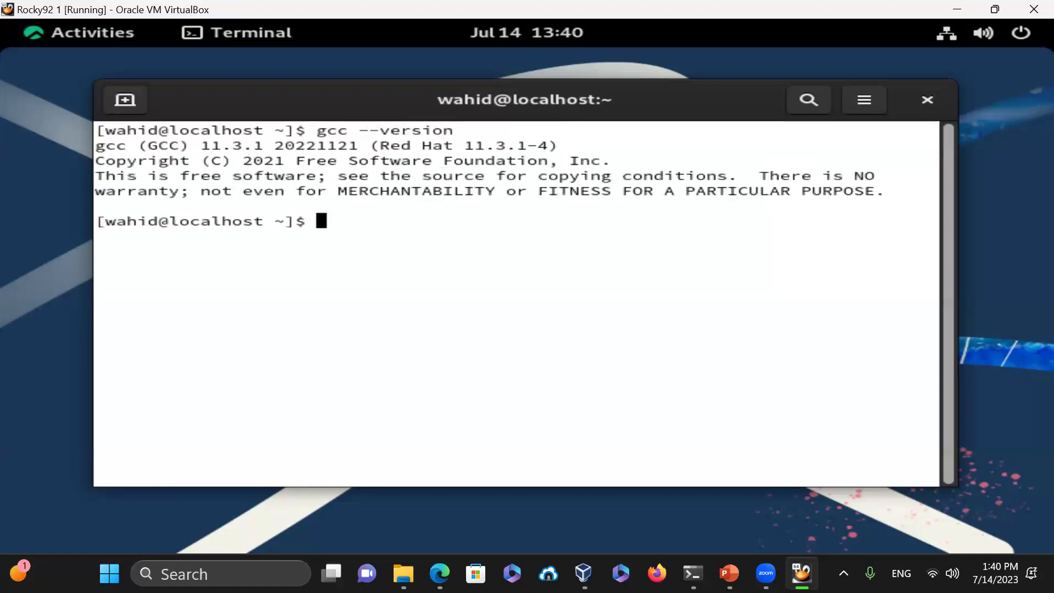
{"action": "type", "text": "g++ --version"}
{"action": "key", "text": "Return"}
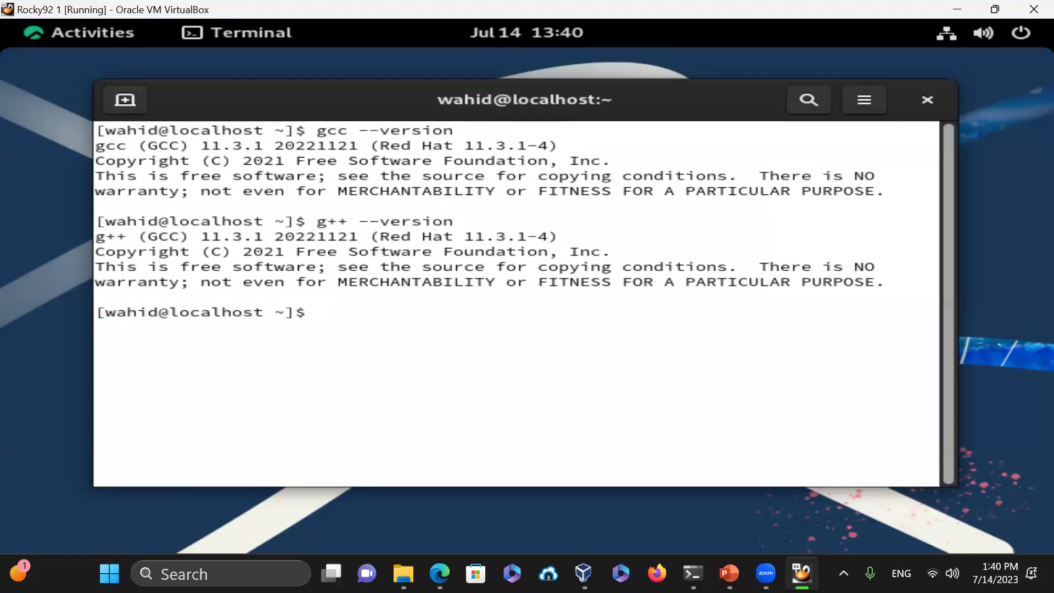
{"action": "type", "text": "exit"}
{"action": "key", "text": "Return"}
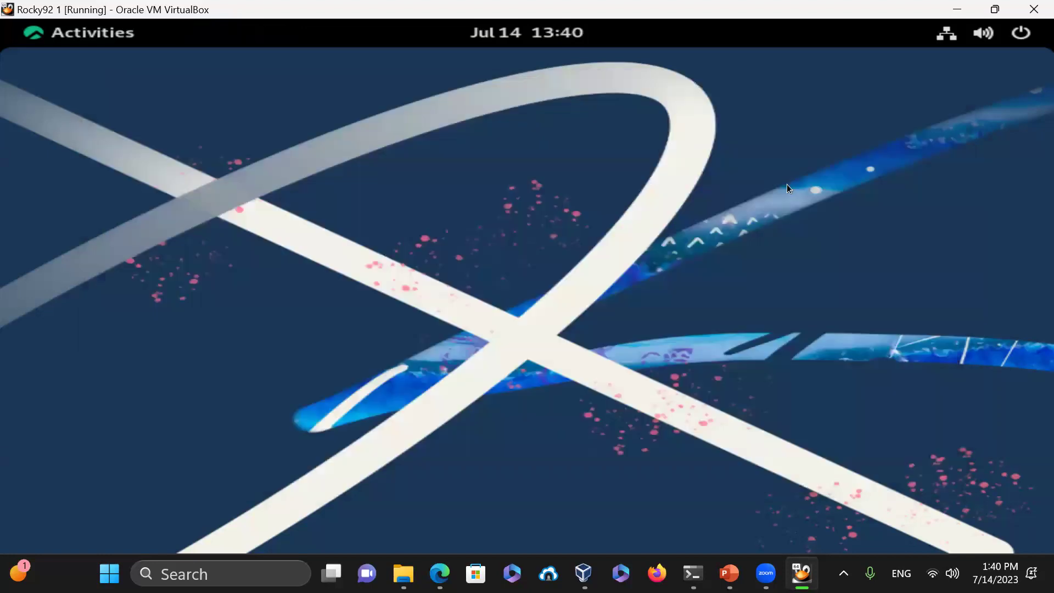
Log out of the guest desktop session and confirm the logout
{"action": "left_click", "coordinate": [1019, 39]}
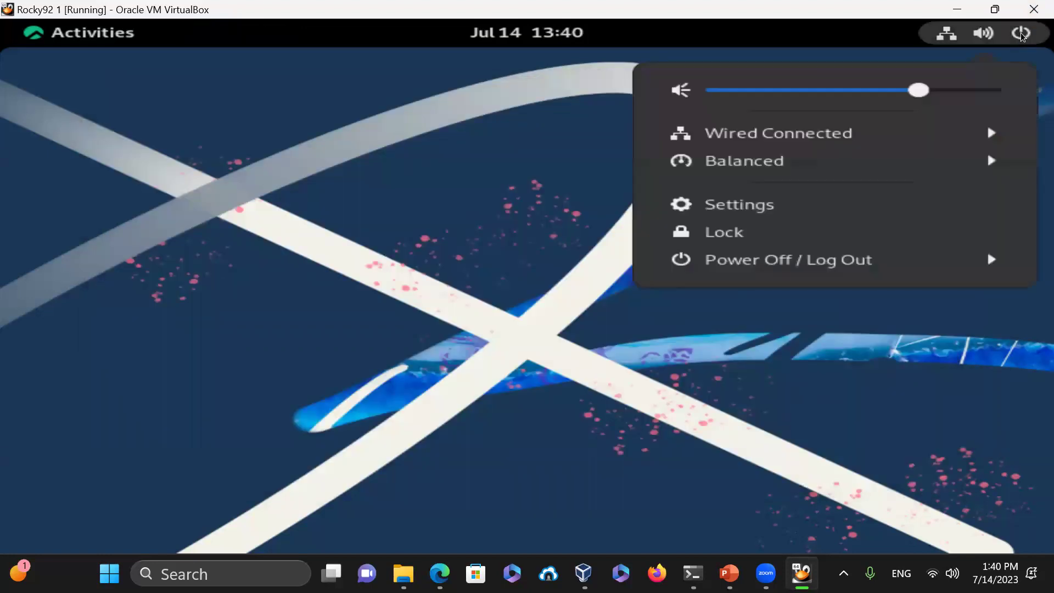
{"action": "left_click", "coordinate": [827, 264]}
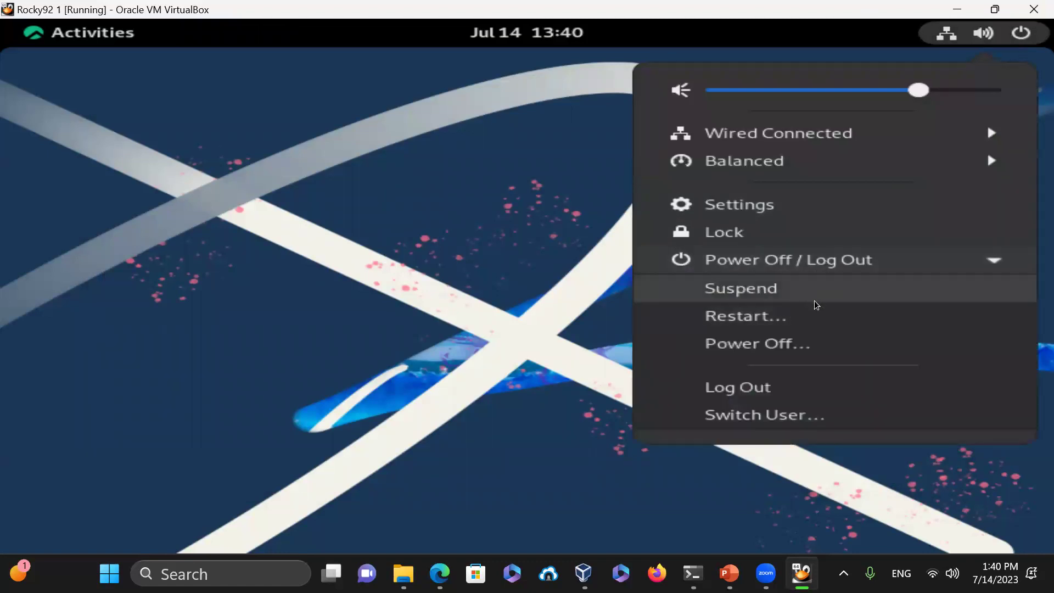
{"action": "left_click", "coordinate": [799, 392]}
{"action": "left_click", "coordinate": [729, 351]}
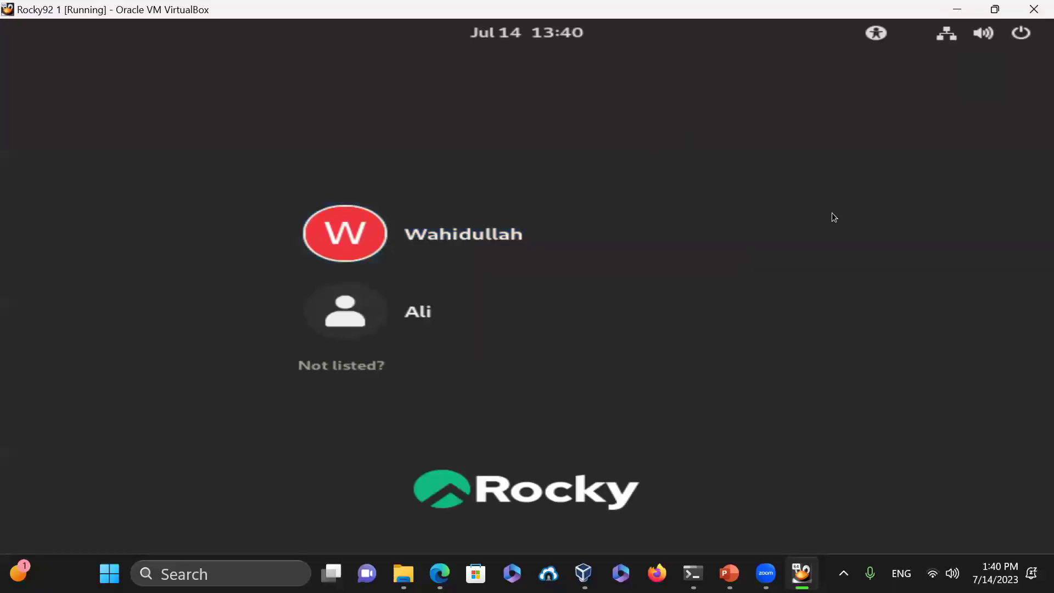
Power off the Rocky92 1 guest from its login screen and confirm the shutdown
{"action": "left_click", "coordinate": [1020, 34]}
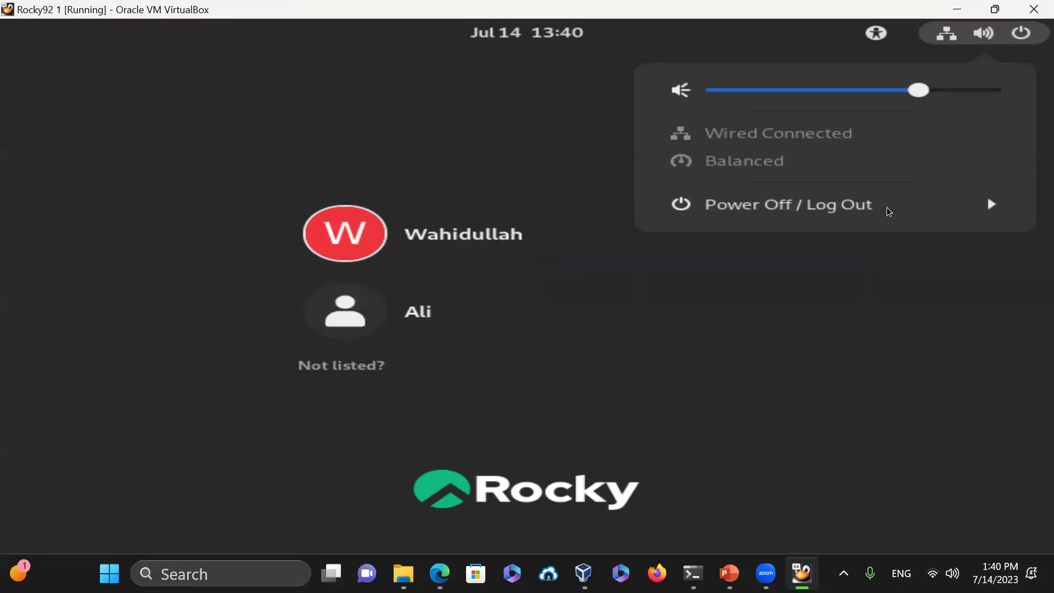
{"action": "left_click", "coordinate": [888, 211]}
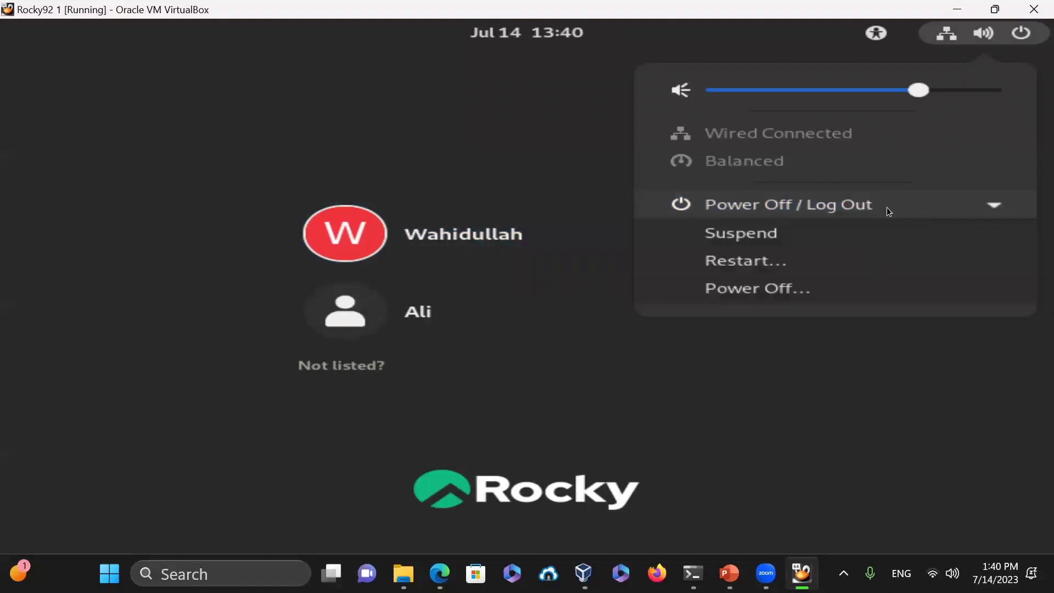
{"action": "left_click", "coordinate": [798, 291]}
{"action": "left_click", "coordinate": [708, 346]}
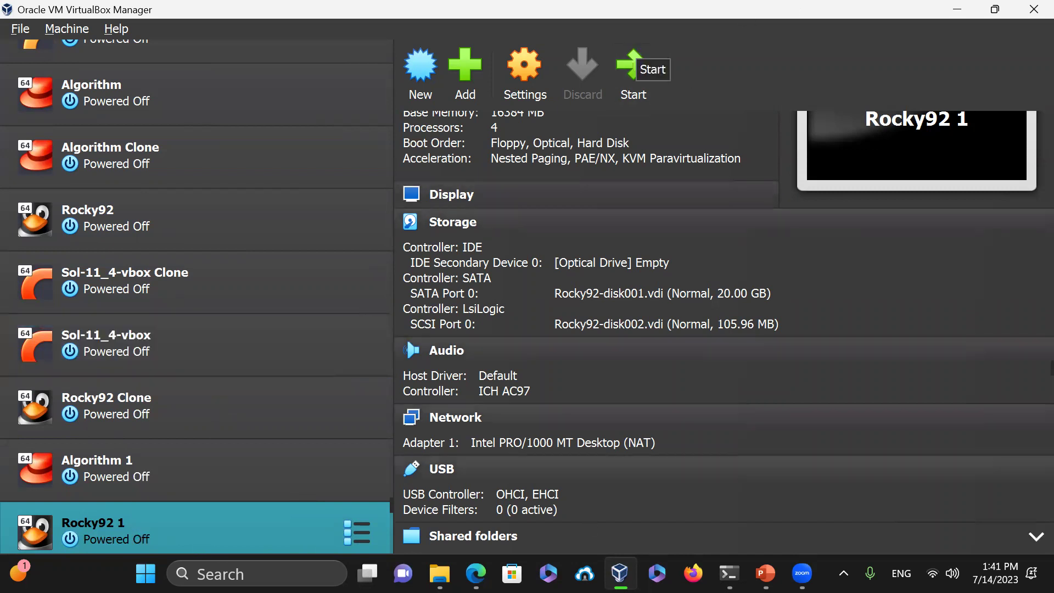
Switch to Microsoft Edge and look through the video list of the MyWebUniversity Free Educational Videos channel on YouTube
{"action": "left_click", "coordinate": [475, 573]}
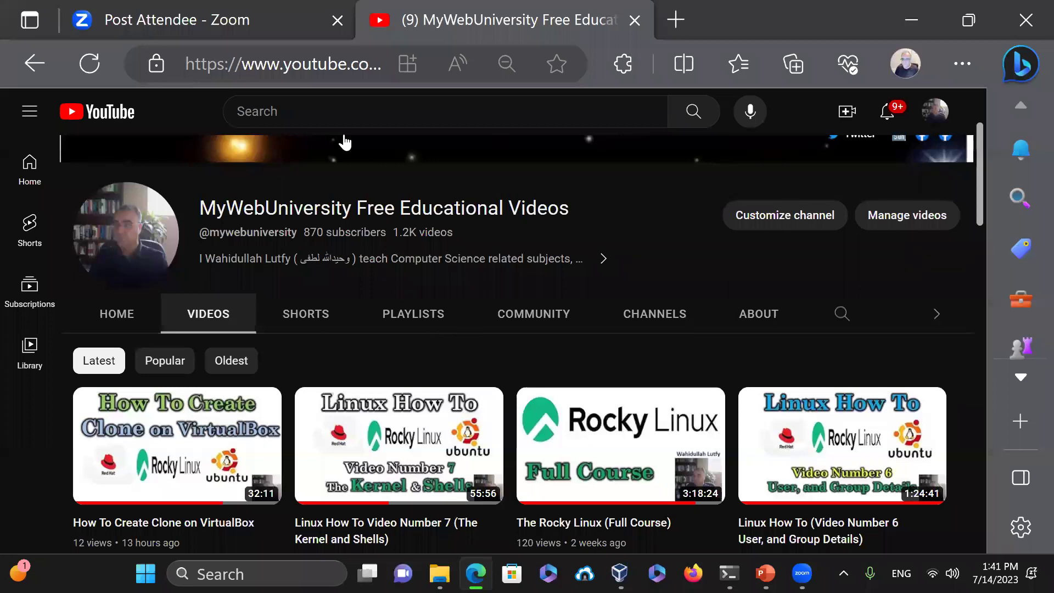
{"action": "scroll", "coordinate": [981, 183], "scroll_direction": "up", "scroll_amount": 1}
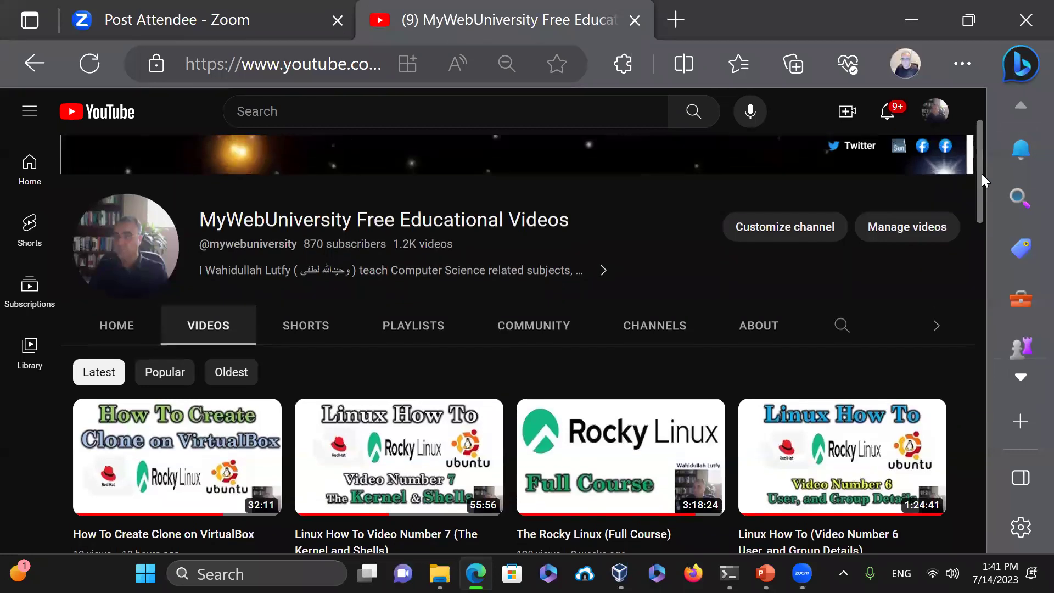
{"action": "scroll", "coordinate": [990, 209], "scroll_direction": "down", "scroll_amount": 2}
{"action": "left_click_drag", "start_coordinate": [992, 221], "coordinate": [991, 409]}
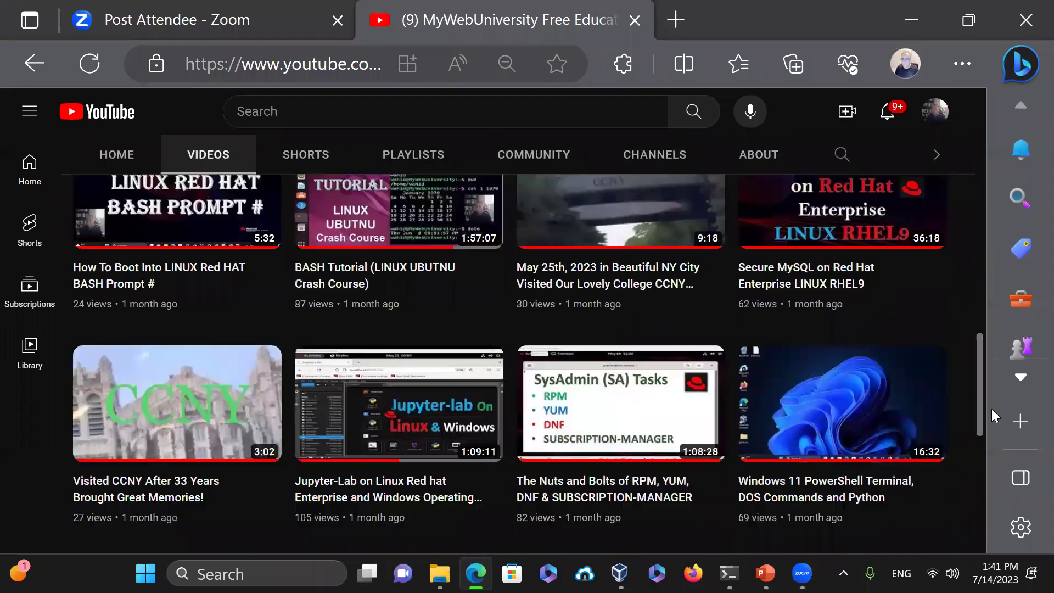
{"action": "mouse_move", "coordinate": [994, 448]}
{"action": "left_mouse_down"}
{"action": "mouse_move", "coordinate": [996, 464]}
{"action": "mouse_move", "coordinate": [1005, 435]}
{"action": "left_mouse_up"}
{"action": "left_click_drag", "start_coordinate": [1006, 308], "coordinate": [1002, 251]}
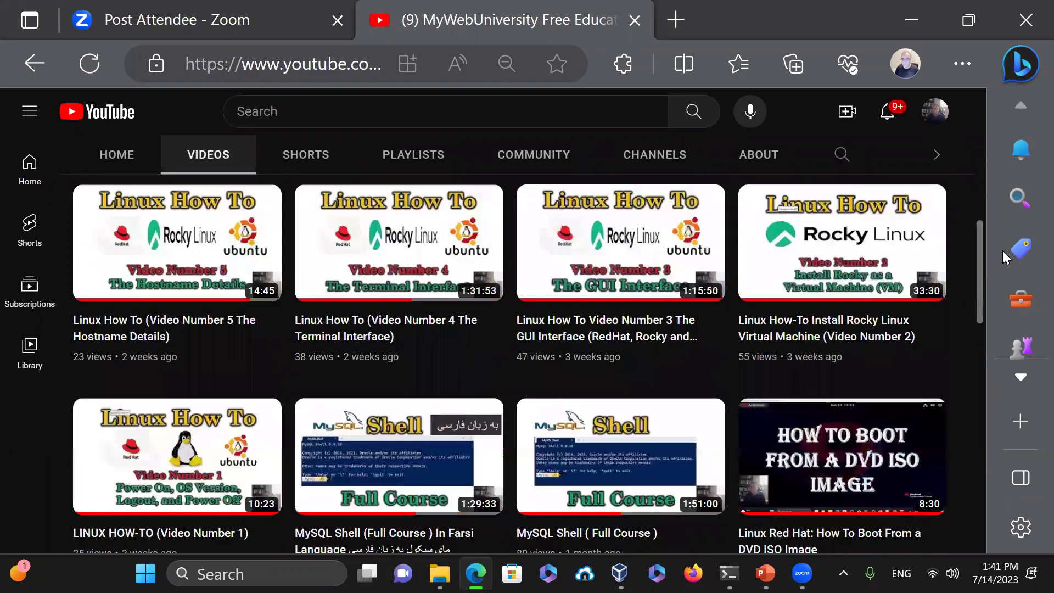
{"action": "left_click_drag", "start_coordinate": [1001, 210], "coordinate": [1001, 192]}
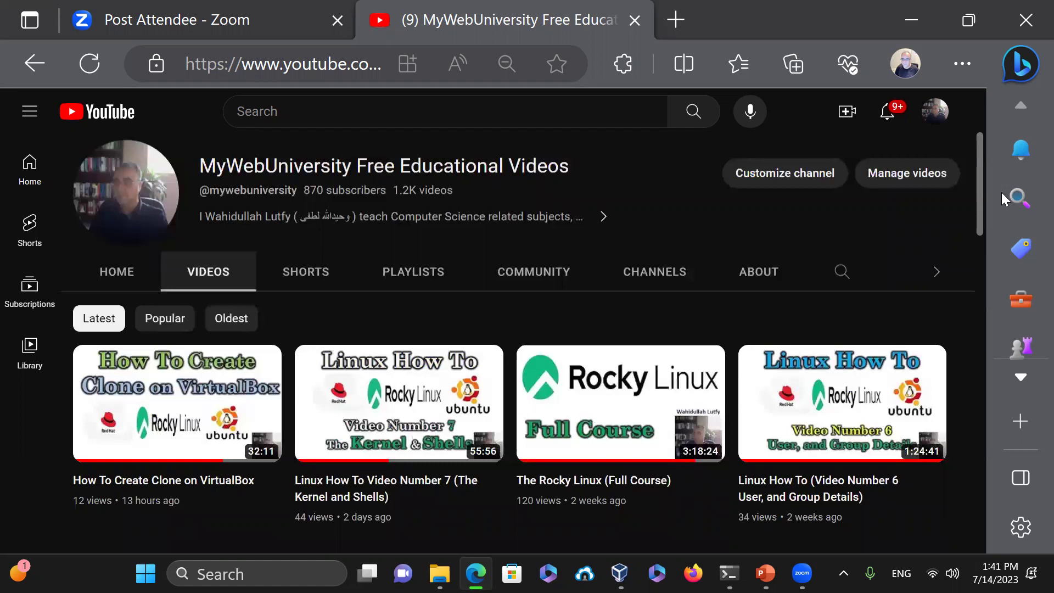
{"action": "mouse_move", "coordinate": [1001, 192]}
{"action": "left_mouse_down"}
{"action": "mouse_move", "coordinate": [1011, 251]}
{"action": "mouse_move", "coordinate": [1018, 197]}
{"action": "left_mouse_up"}
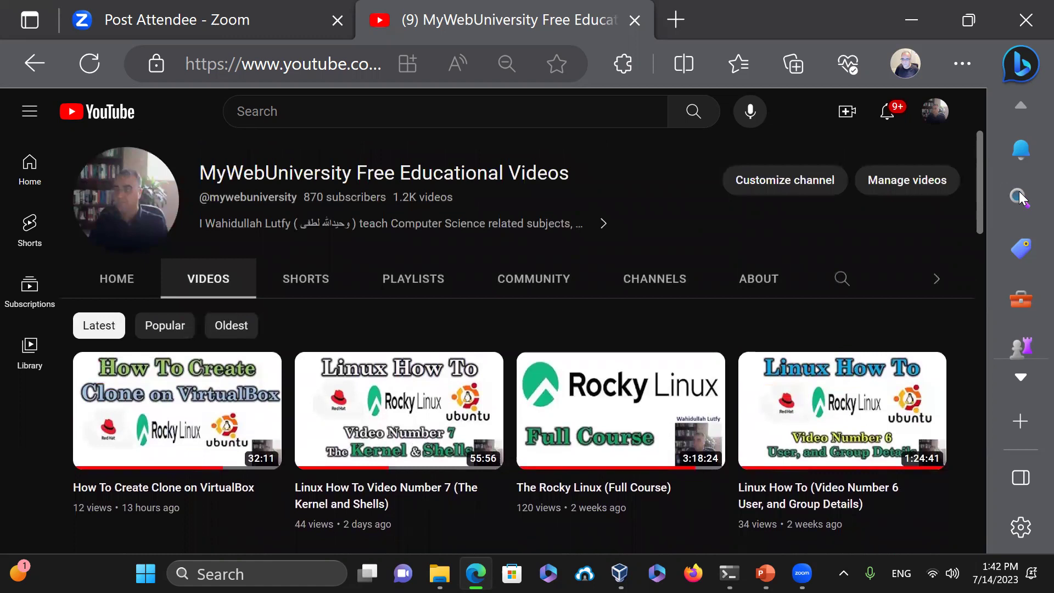
{"action": "mouse_move", "coordinate": [1018, 194]}
{"action": "left_mouse_down"}
{"action": "mouse_move", "coordinate": [1025, 353]}
{"action": "mouse_move", "coordinate": [1018, 205]}
{"action": "left_mouse_up"}
{"action": "left_click_drag", "start_coordinate": [1023, 186], "coordinate": [1022, 184]}
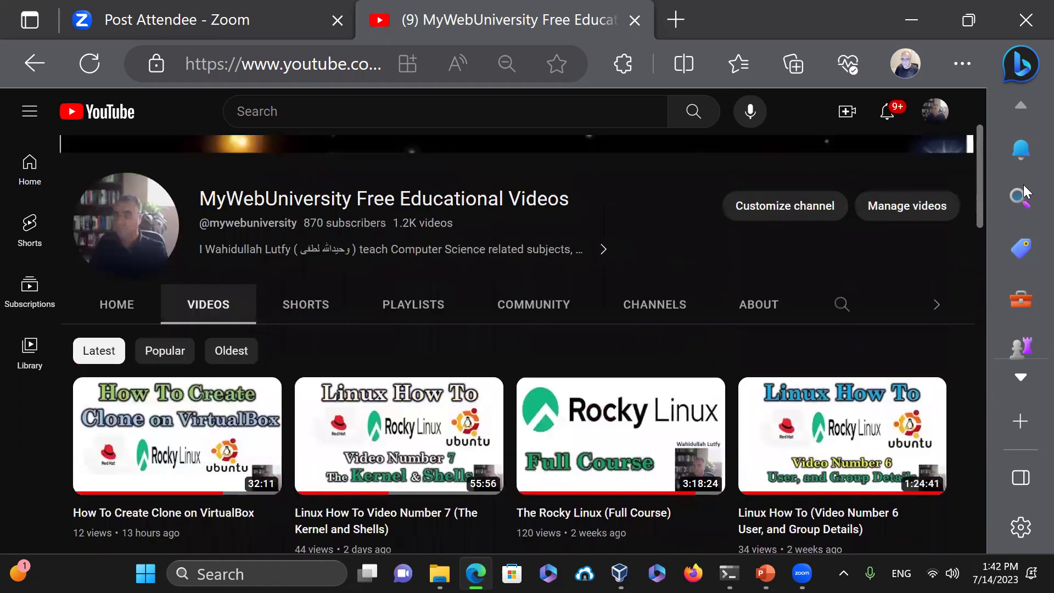